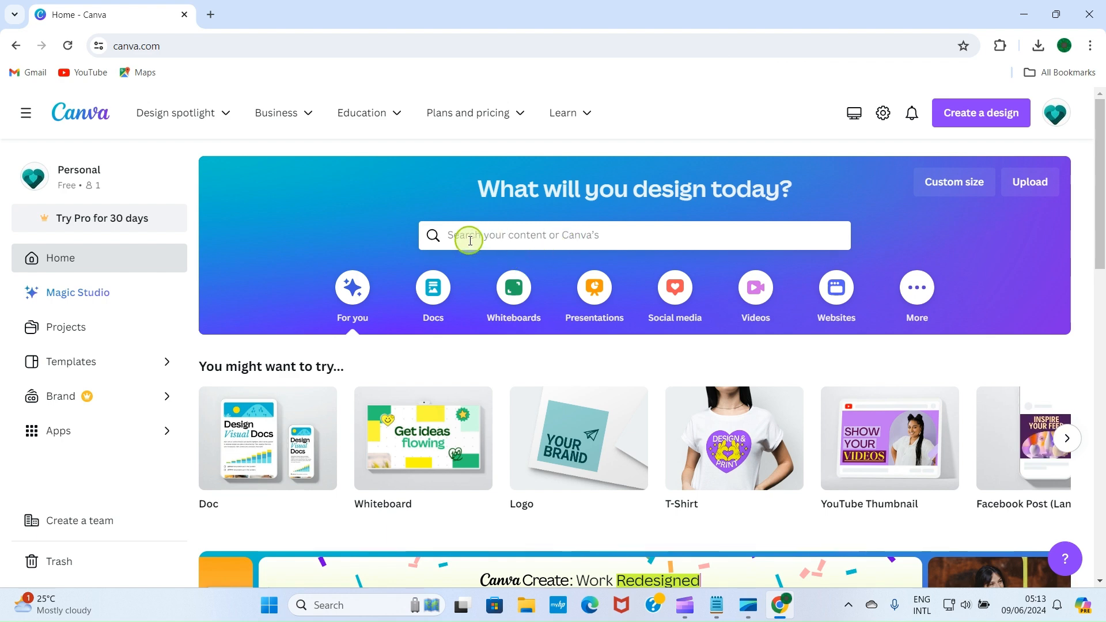
Step: Search Canva for 'T-shirt' templates and open the Black and Orange Typography template preview
left_click(503, 241)
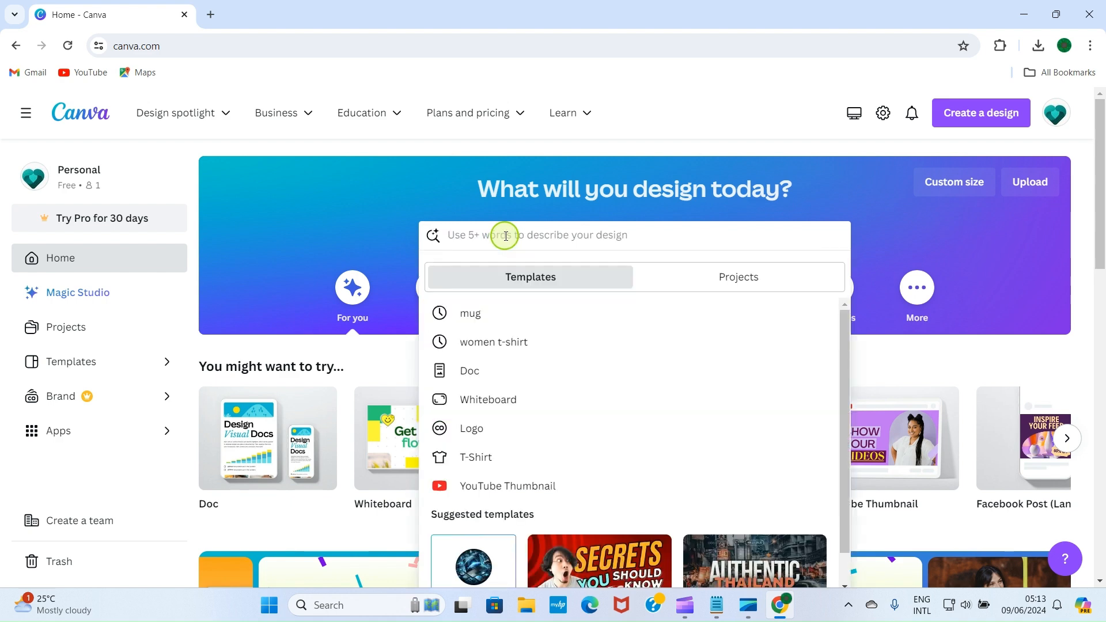
type("T")
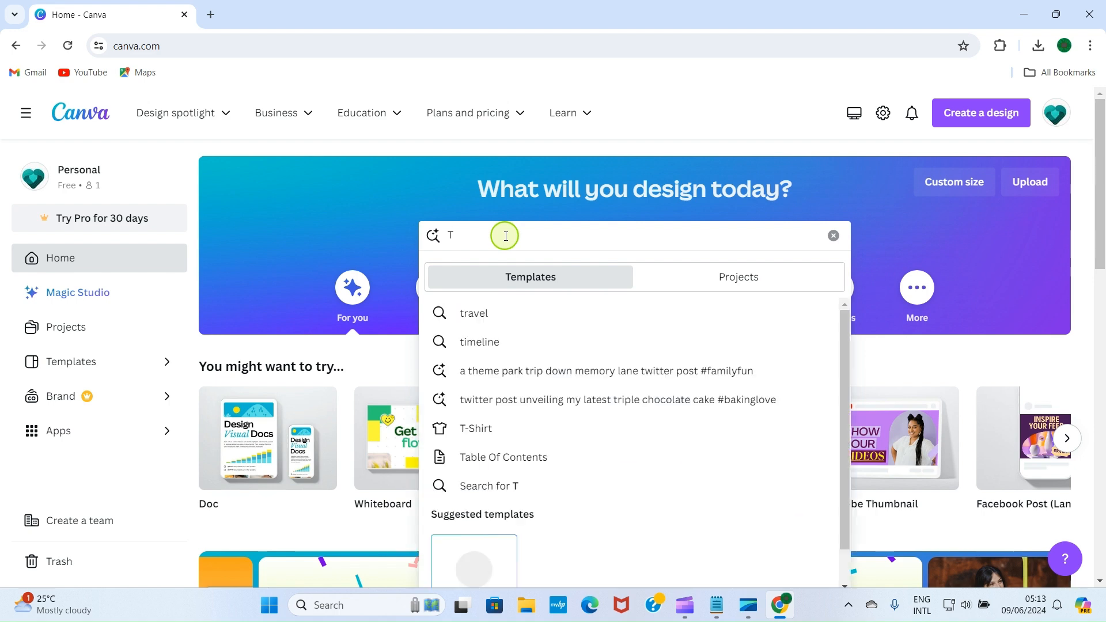
type("-shirt")
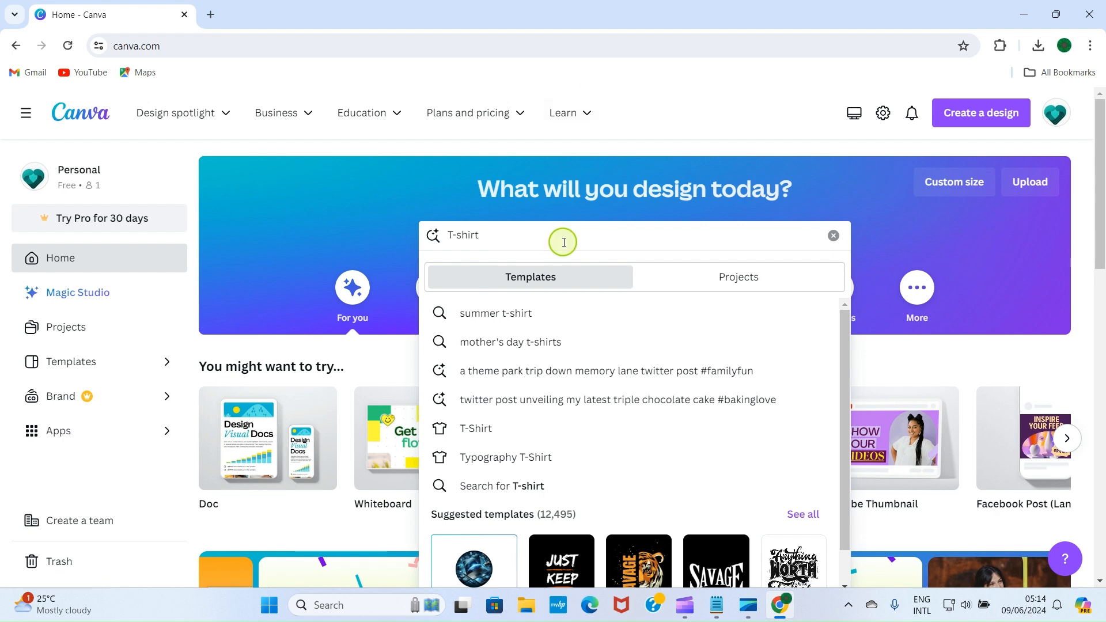
key("Return")
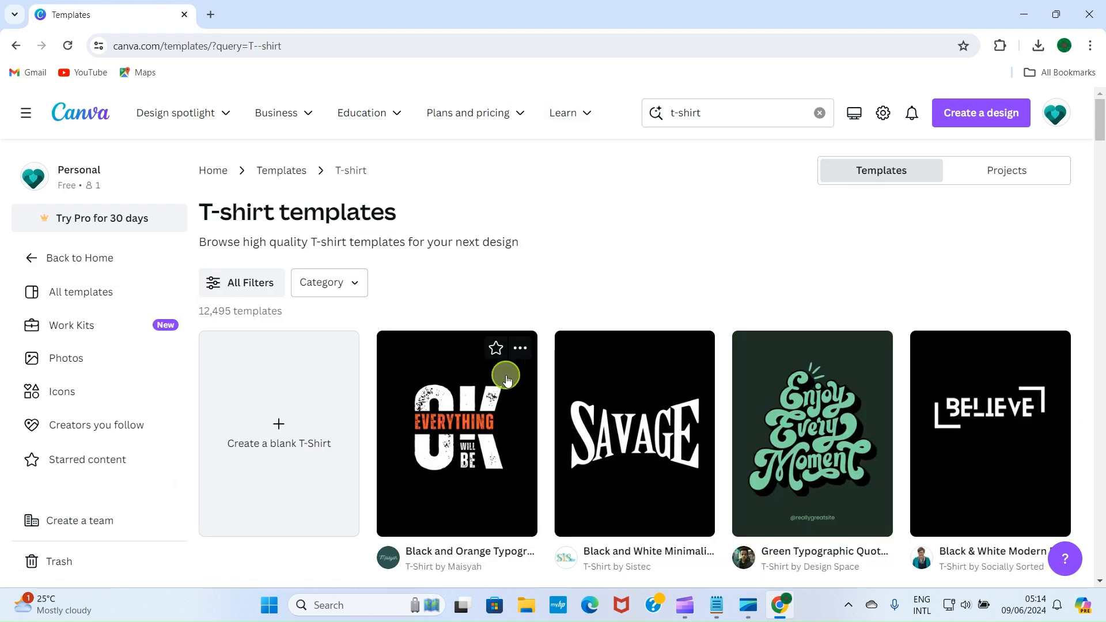
scroll(506, 380, "down", 3)
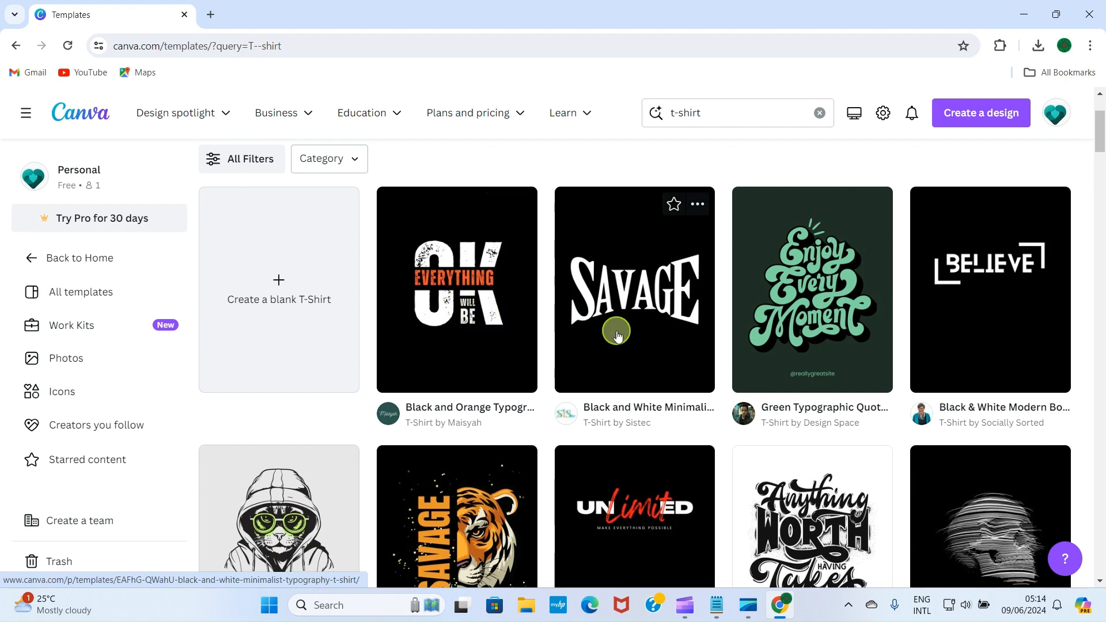
scroll(598, 329, "down", 3)
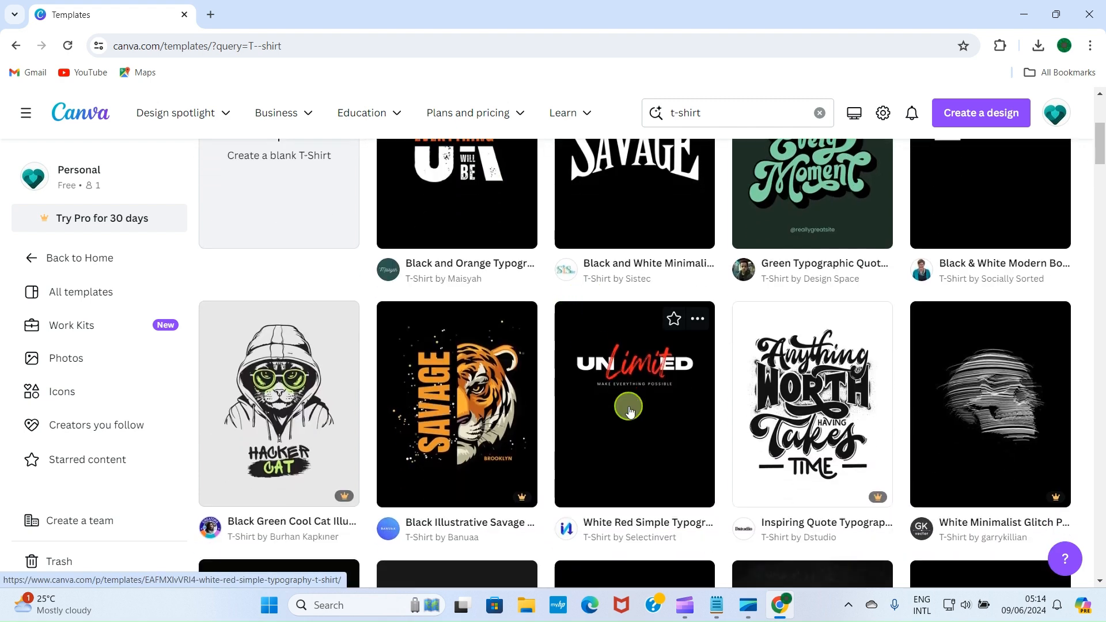
scroll(587, 390, "down", 5)
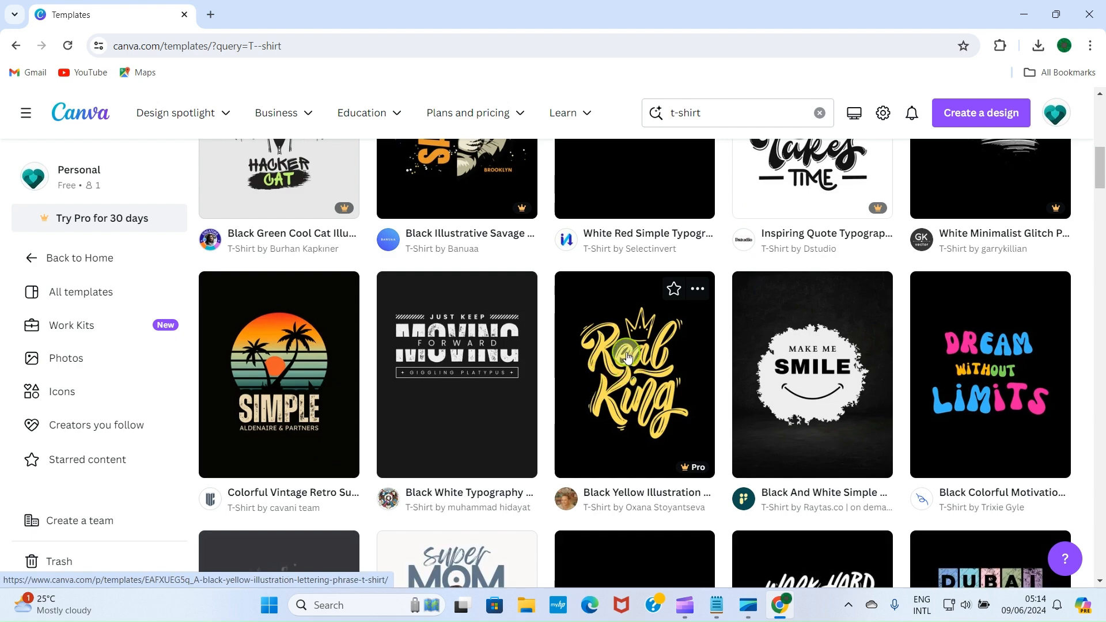
scroll(628, 357, "up", 7)
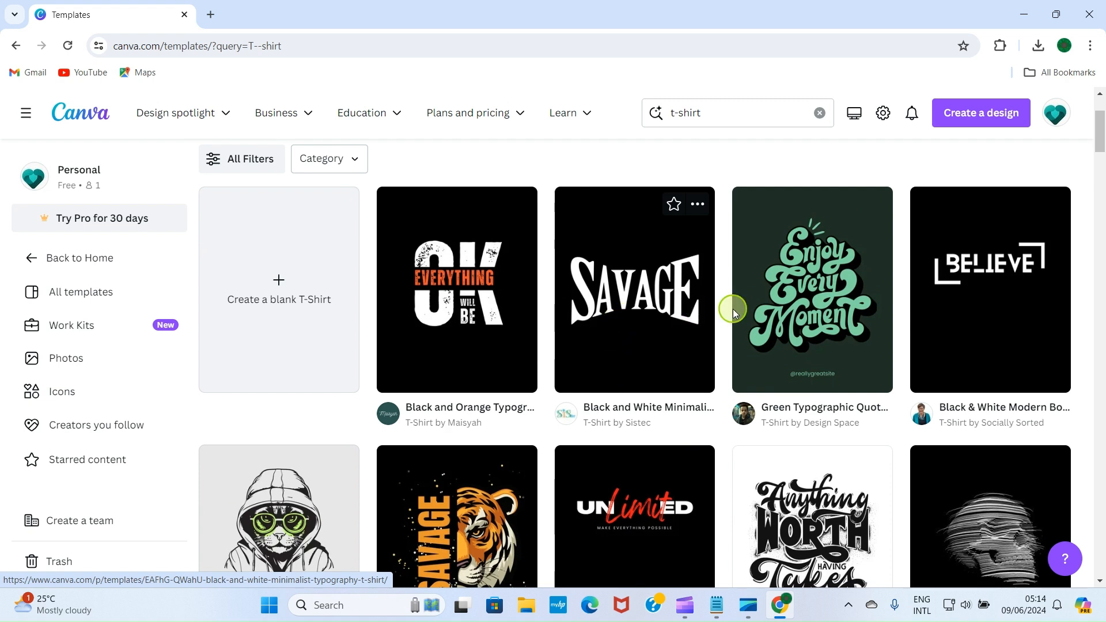
scroll(780, 297, "up", 2)
scroll(513, 370, "down", 1)
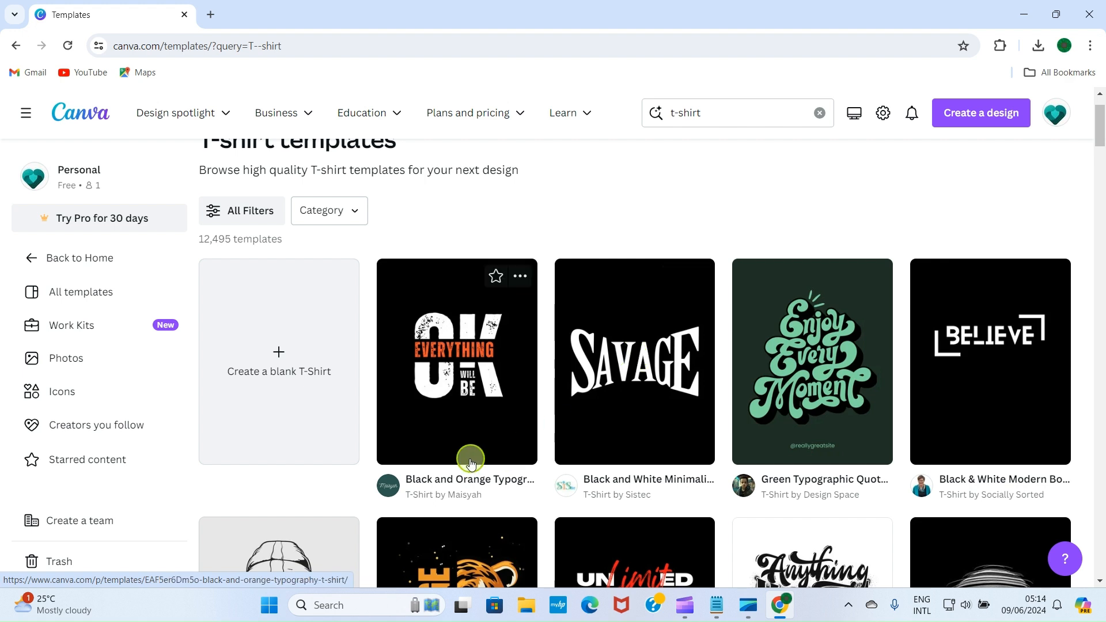
left_click(455, 359)
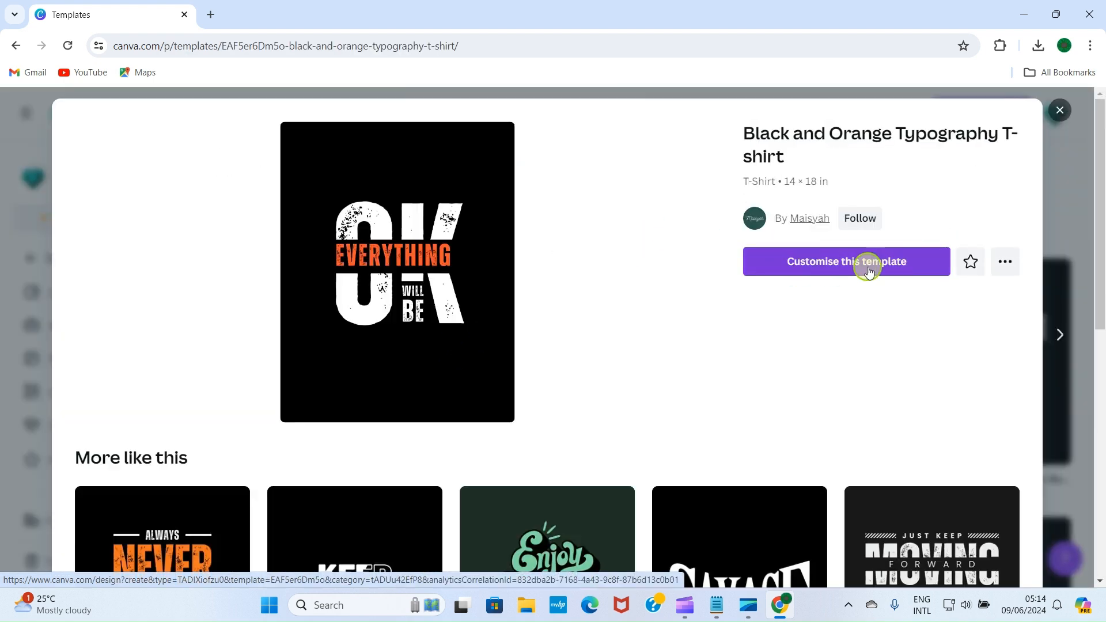
Step: Customise the template and replace its content with the Just Keep Moving Forward brush-style template
left_click(870, 266)
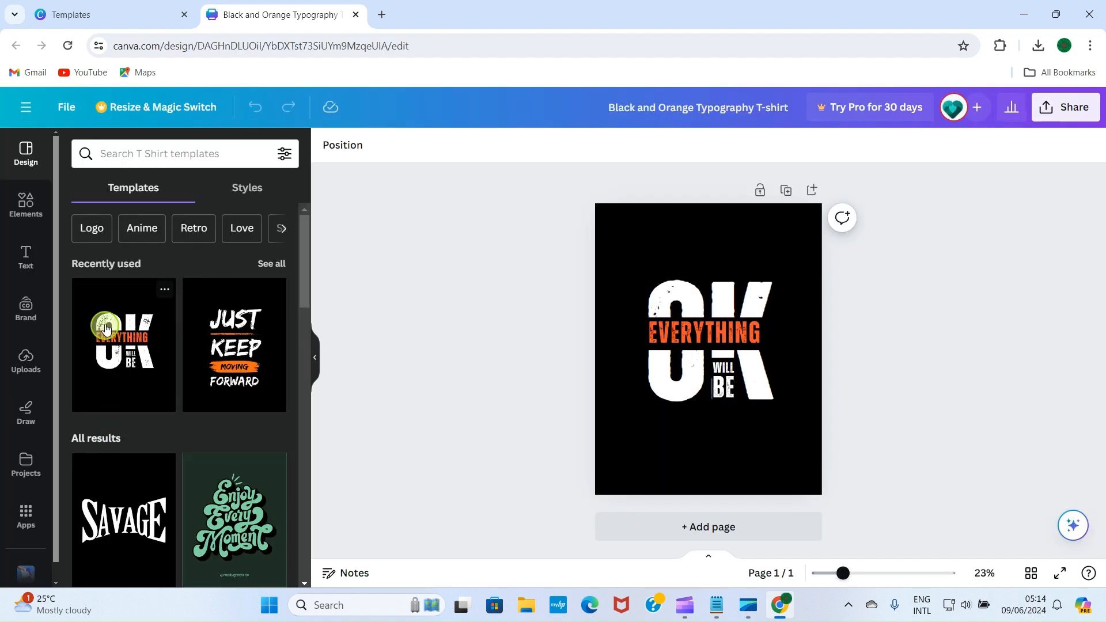
scroll(119, 425, "down", 3)
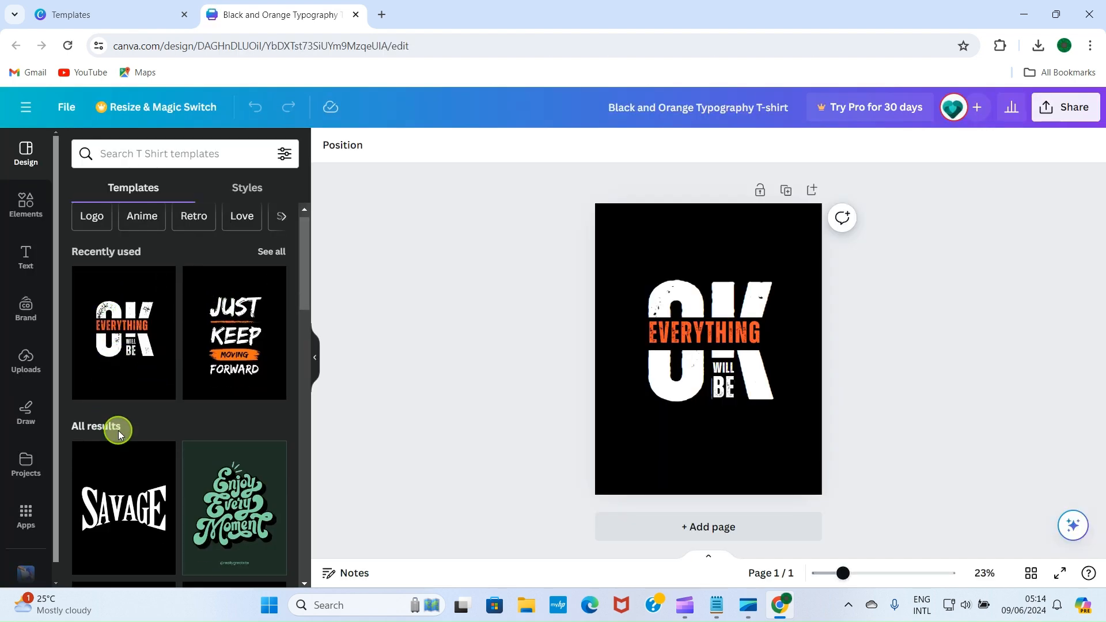
scroll(196, 406, "up", 3)
left_click(242, 362)
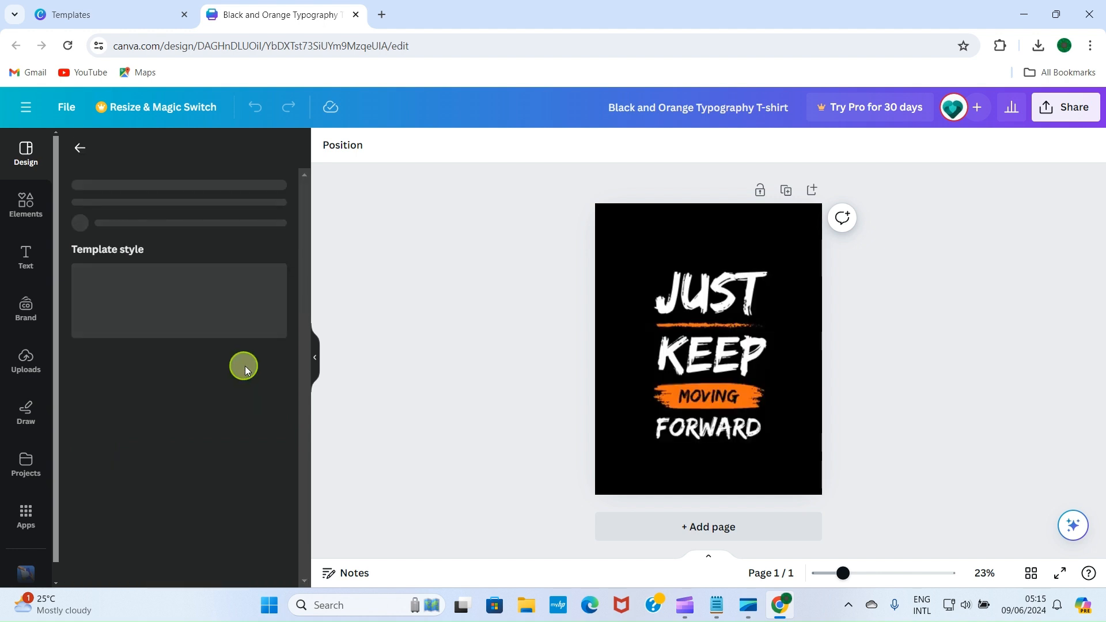
left_click(781, 335)
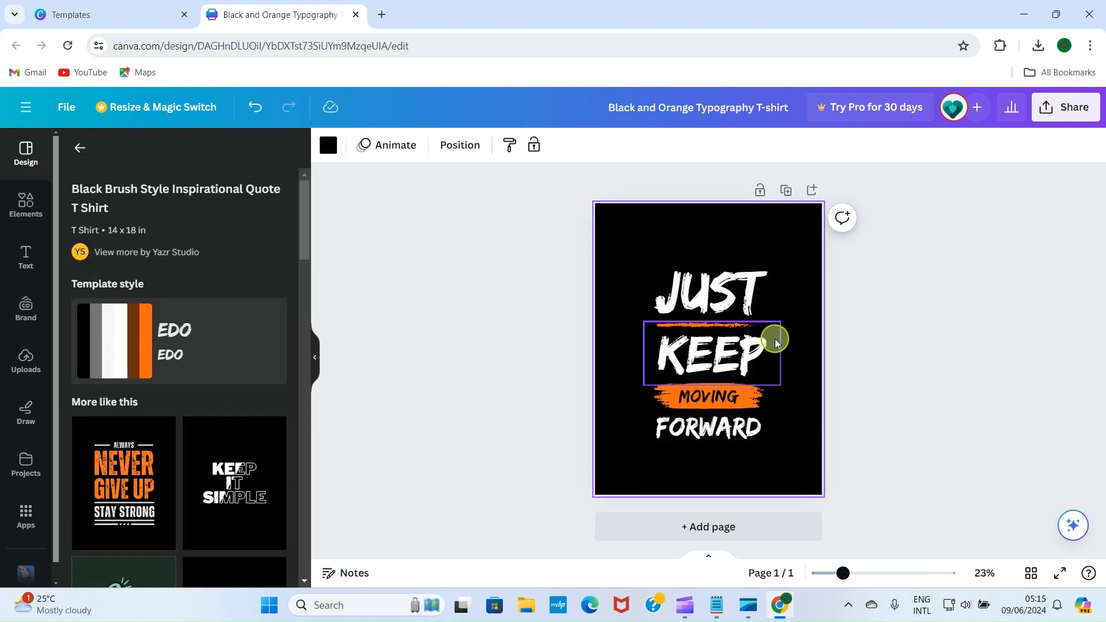
Step: Replace JUST with SOFTWARE at font size 211 and move it to the top of the page
left_click(733, 284)
left_click(703, 280)
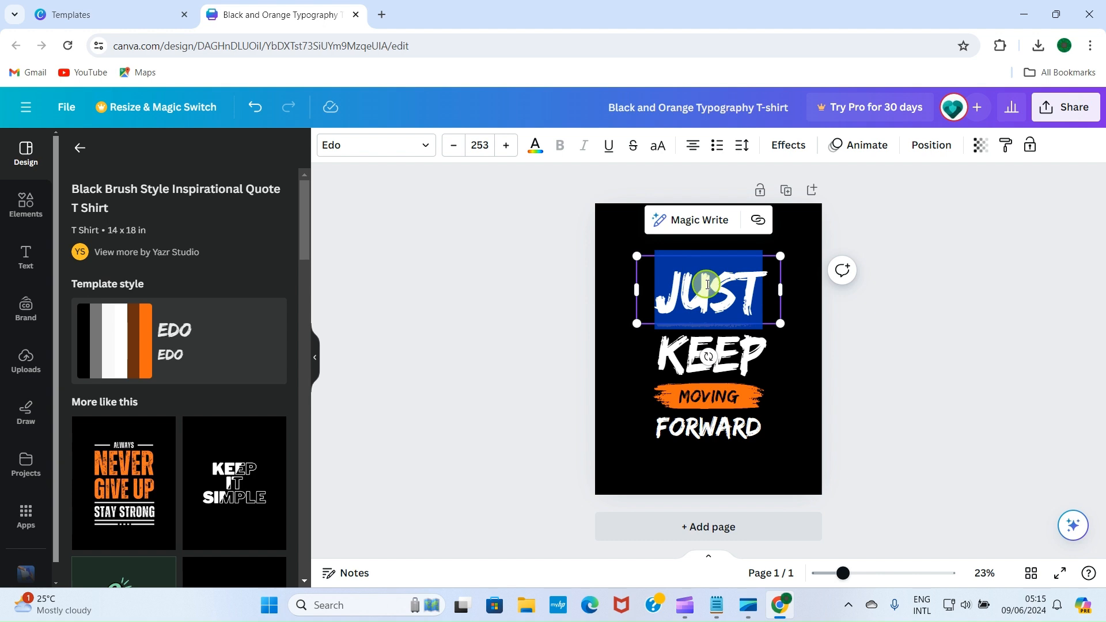
type("S")
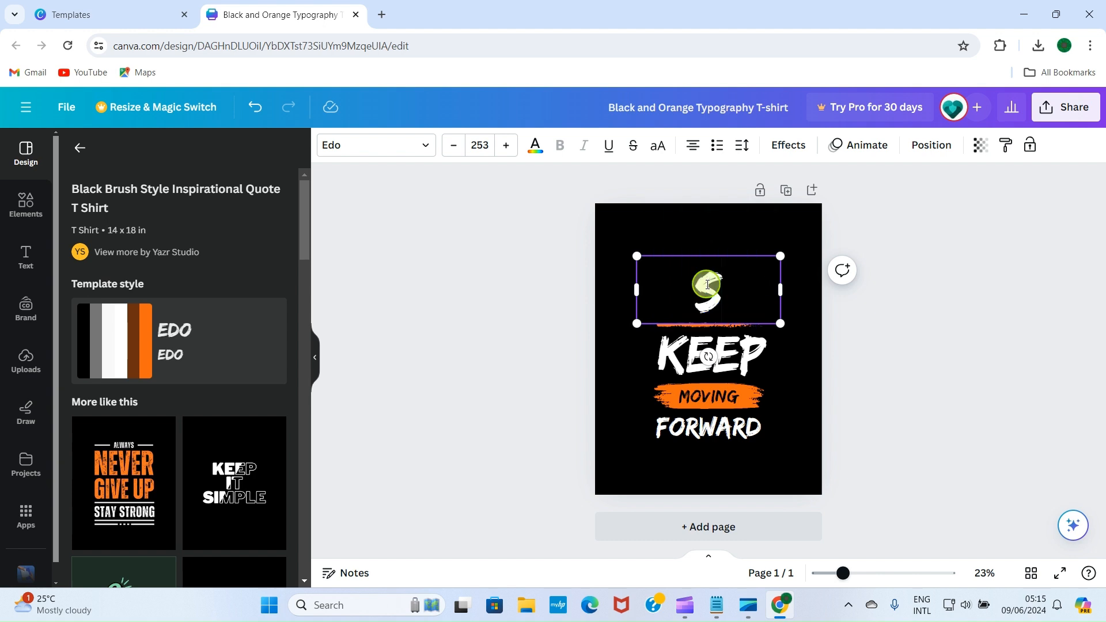
type("OFTWARE")
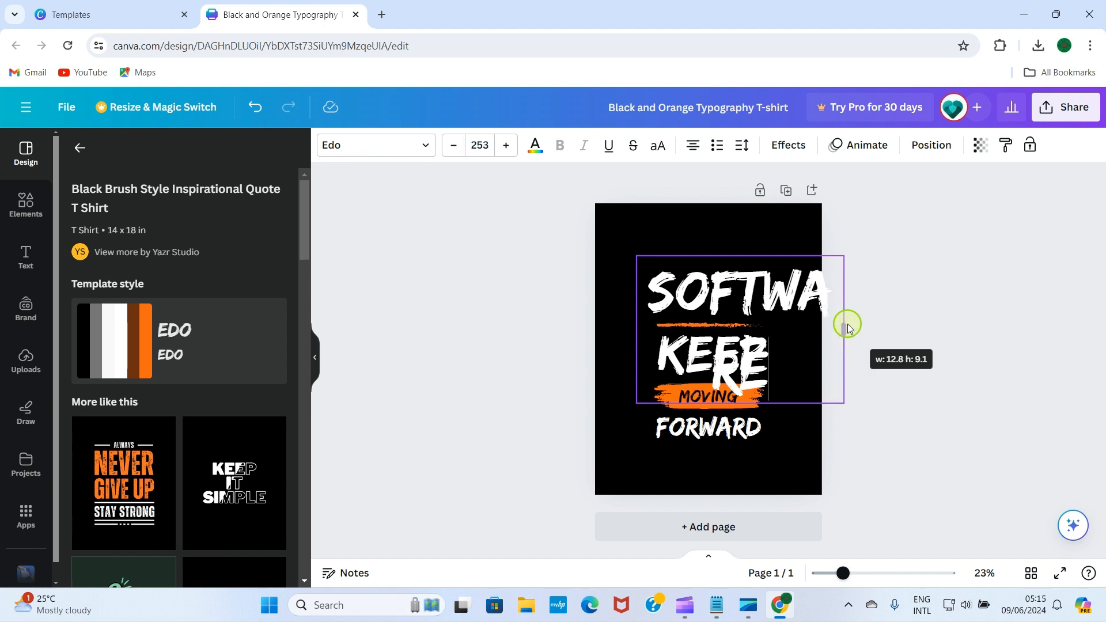
left_click(454, 147)
left_click(454, 146)
left_click(454, 147)
left_click(454, 147)
left_click(453, 146)
left_click(454, 146)
left_click(453, 147)
left_click(453, 146)
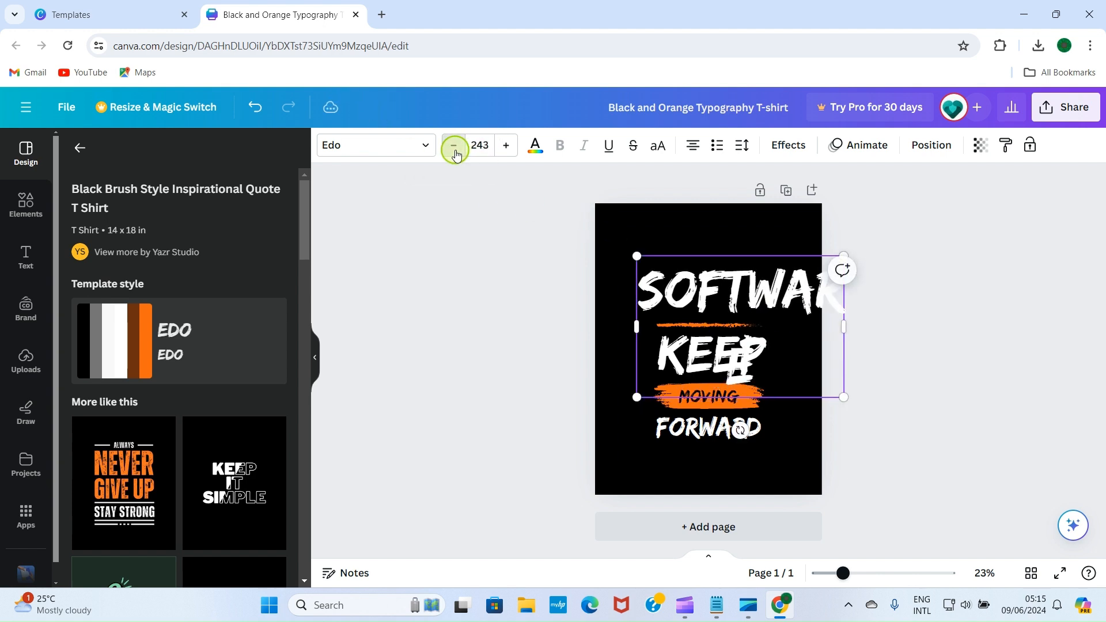
left_click(454, 146)
left_click(453, 147)
left_click(453, 147)
left_click_drag(686, 267, 651, 247)
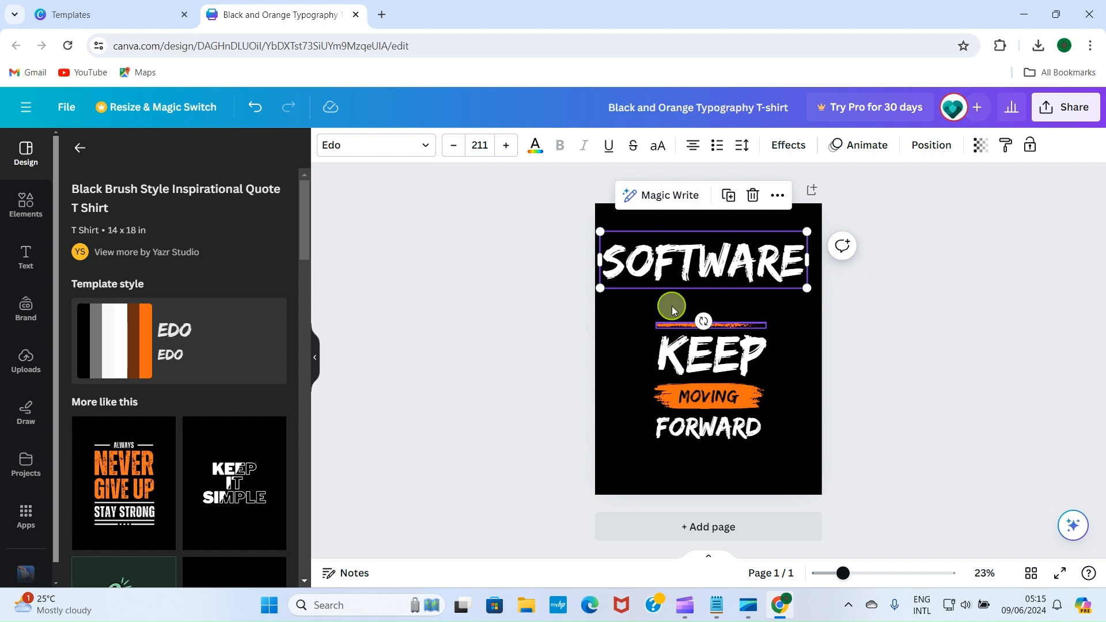
Step: Replace KEEP with MONEY, widen its box to one line, and place it under SOFTWARE
double_click(714, 374)
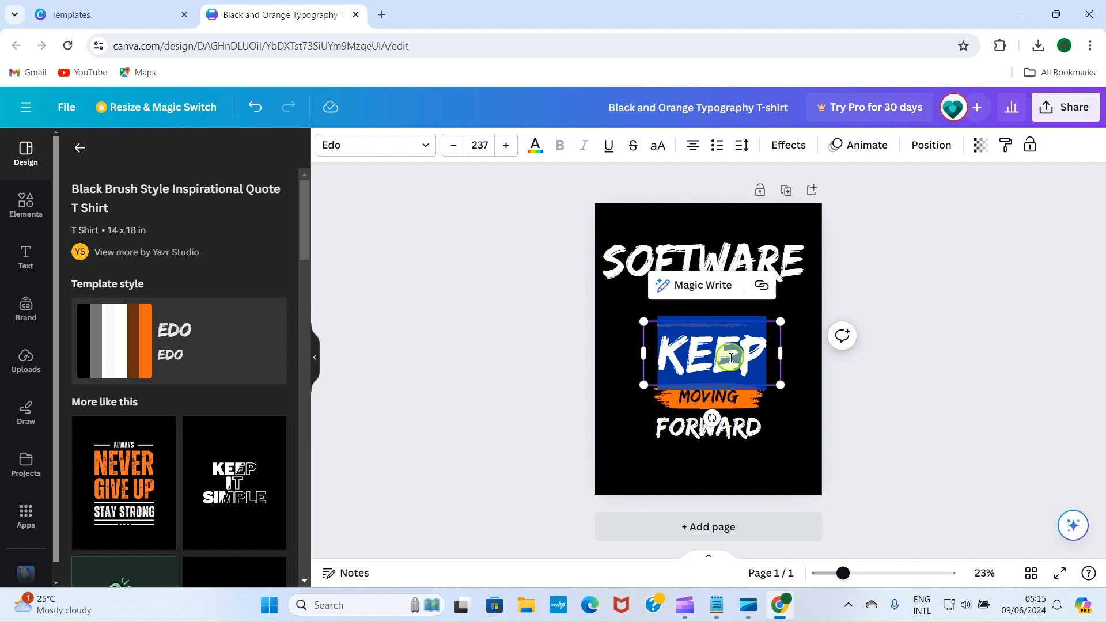
type("M")
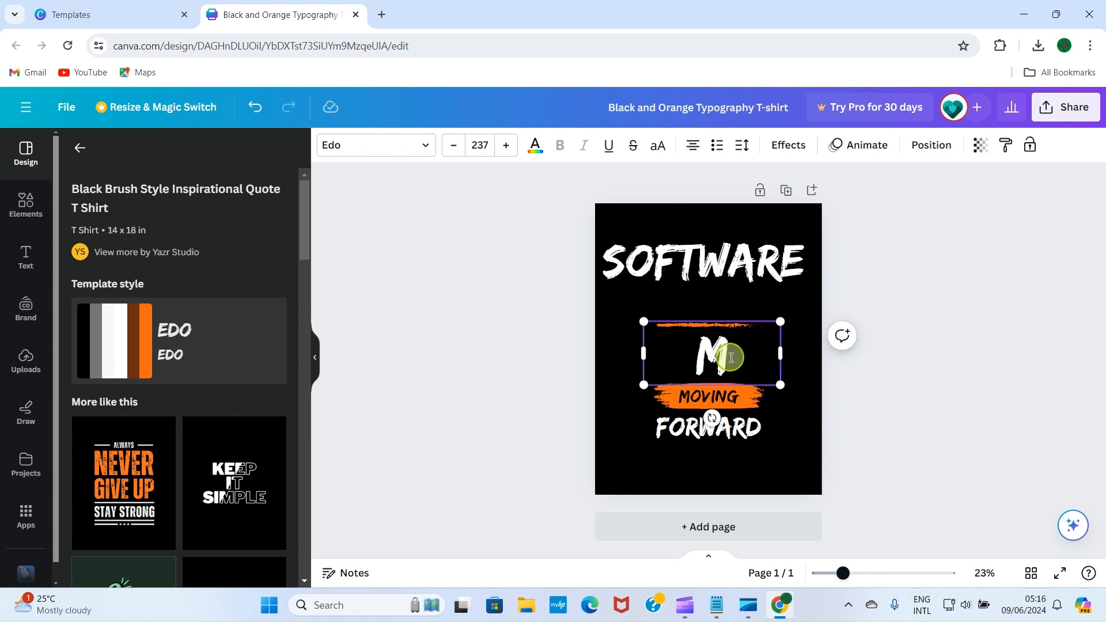
type("ONEY")
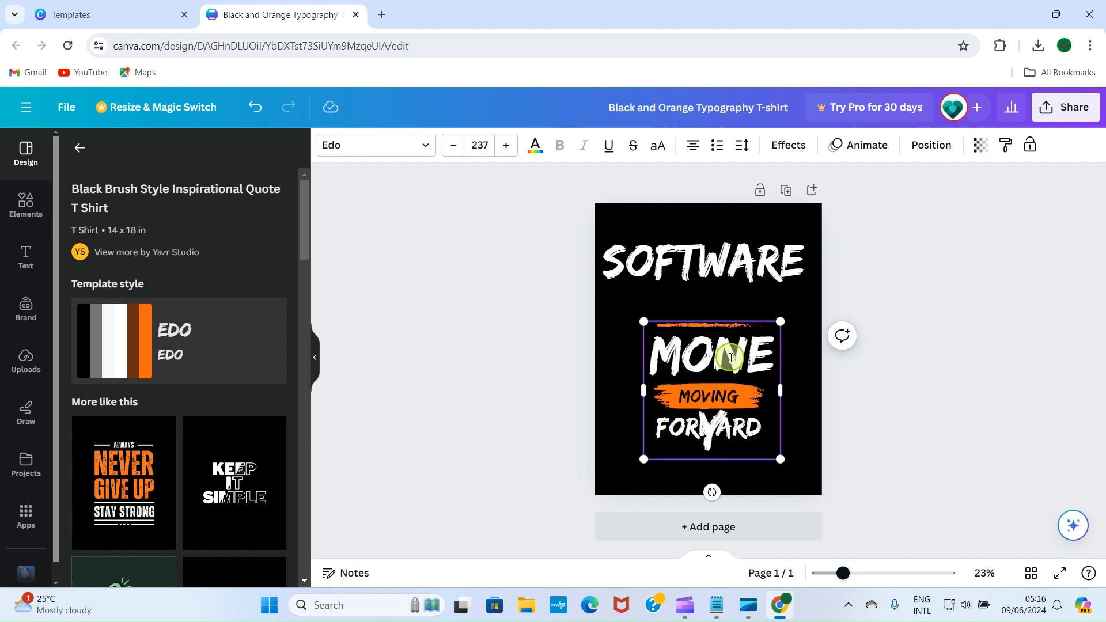
left_click_drag(641, 383, 599, 376)
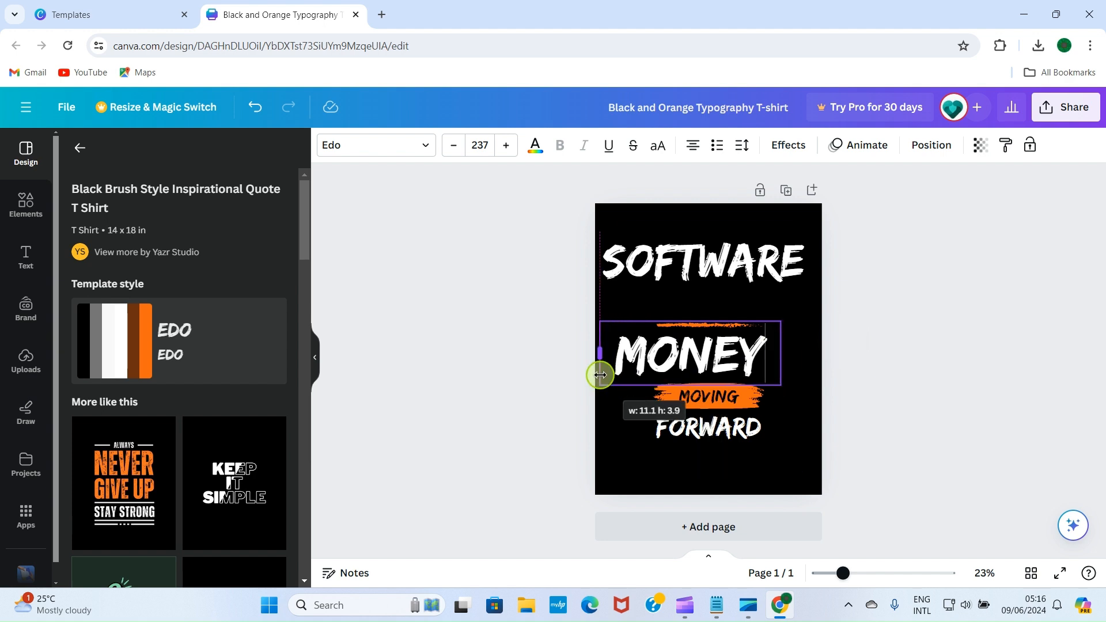
left_click(998, 360)
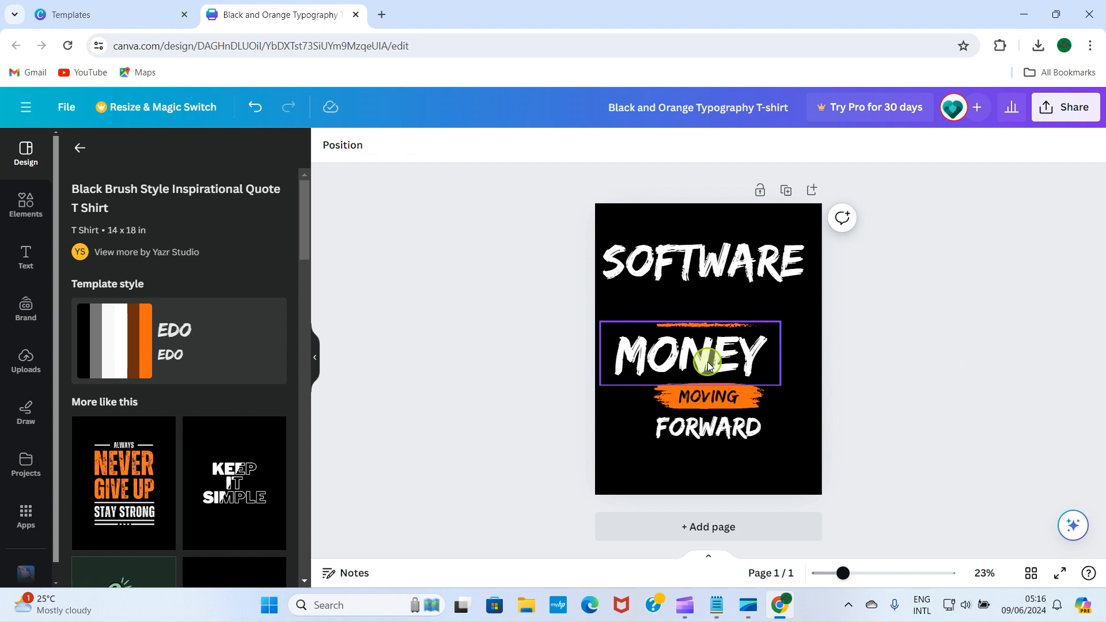
mouse_move(708, 367)
left_mouse_down()
mouse_move(731, 305)
mouse_move(712, 216)
left_mouse_up()
Step: Delete MOVING, FORWARD and the lower orange brush stroke, then nudge MONEY slightly lower
left_click(718, 323)
left_click(712, 397)
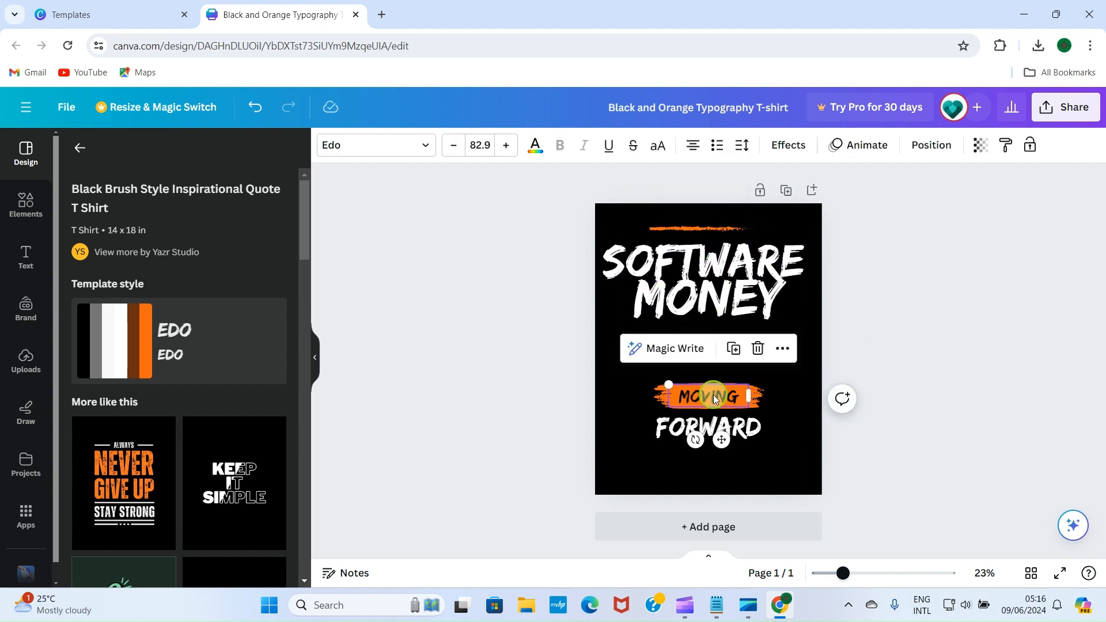
key("Delete")
left_click(721, 394)
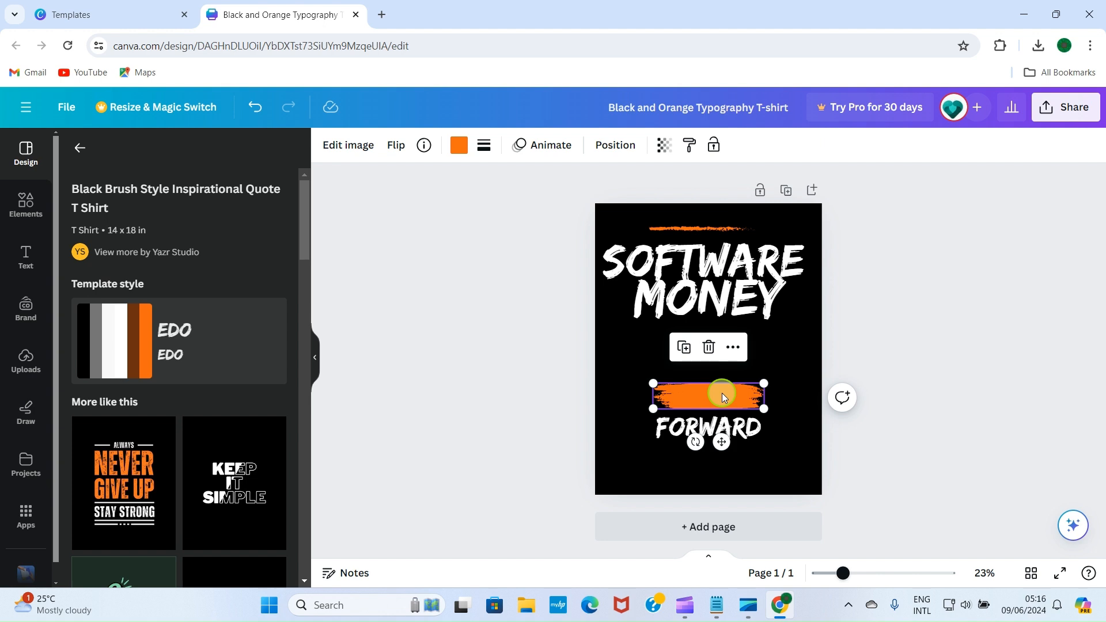
key("Delete")
left_click(721, 420)
key("Delete")
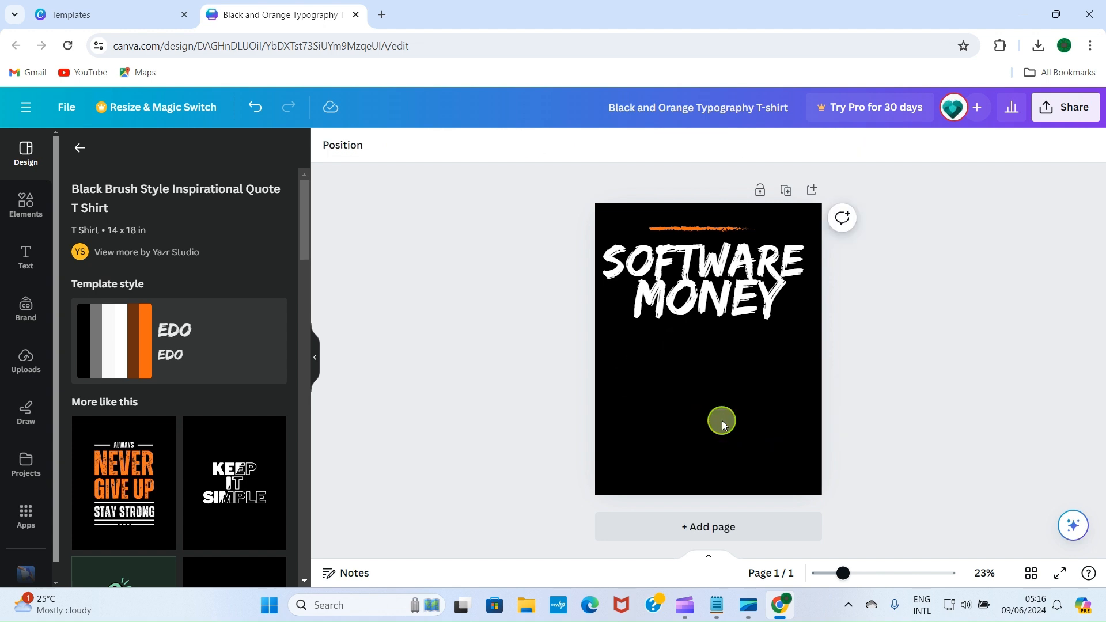
left_click_drag(716, 296, 713, 330)
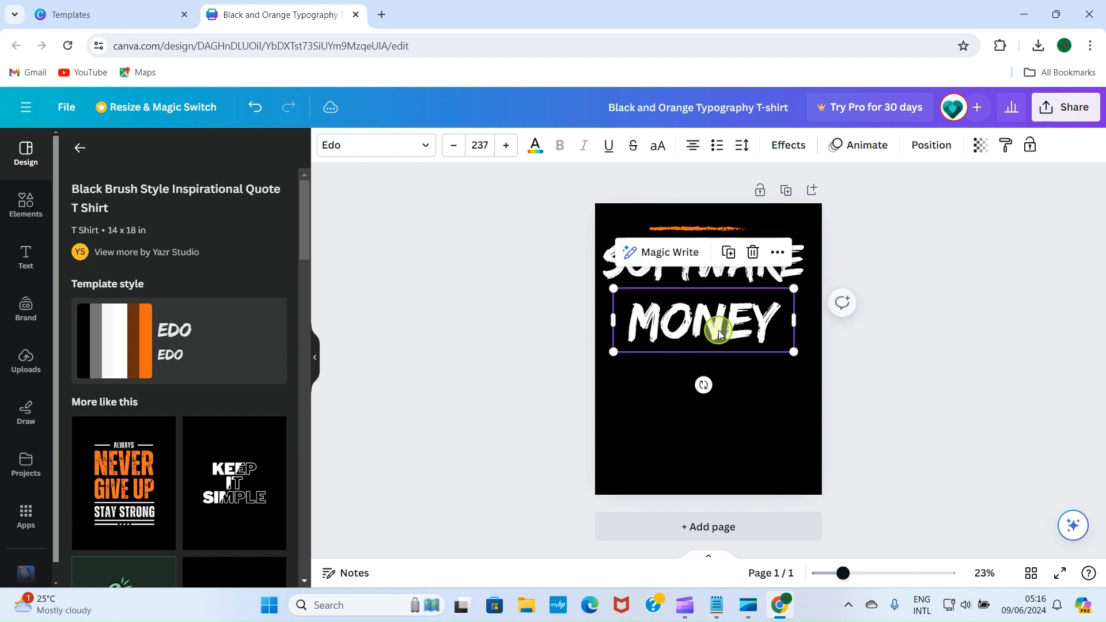
left_click(917, 193)
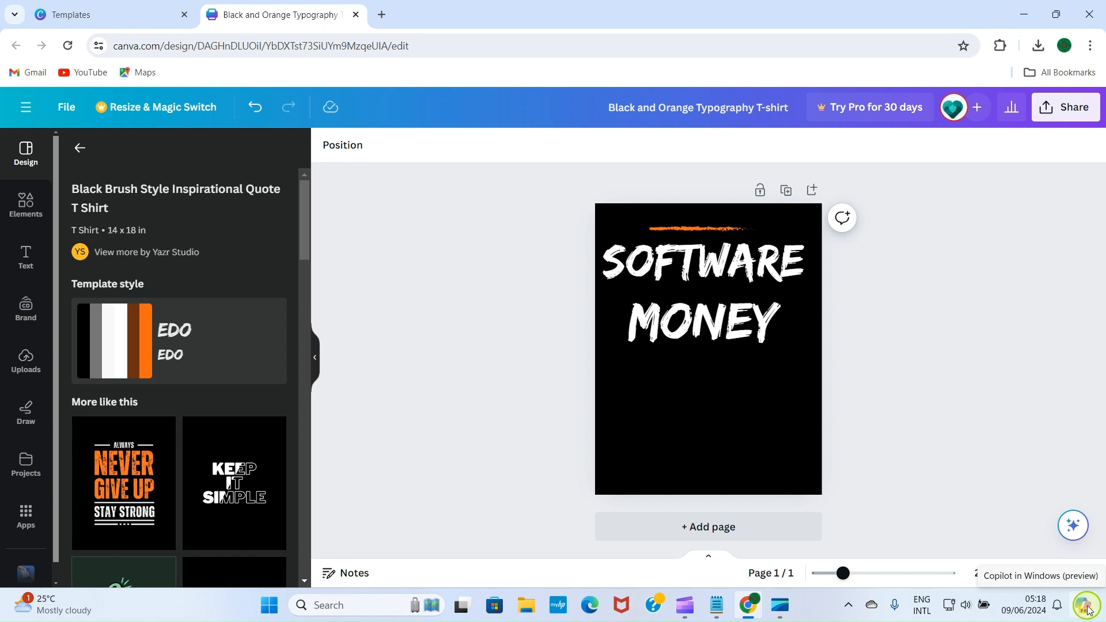
Step: Prompt Copilot with 'Represent people learning software graphically' to generate four images
left_click(1085, 606)
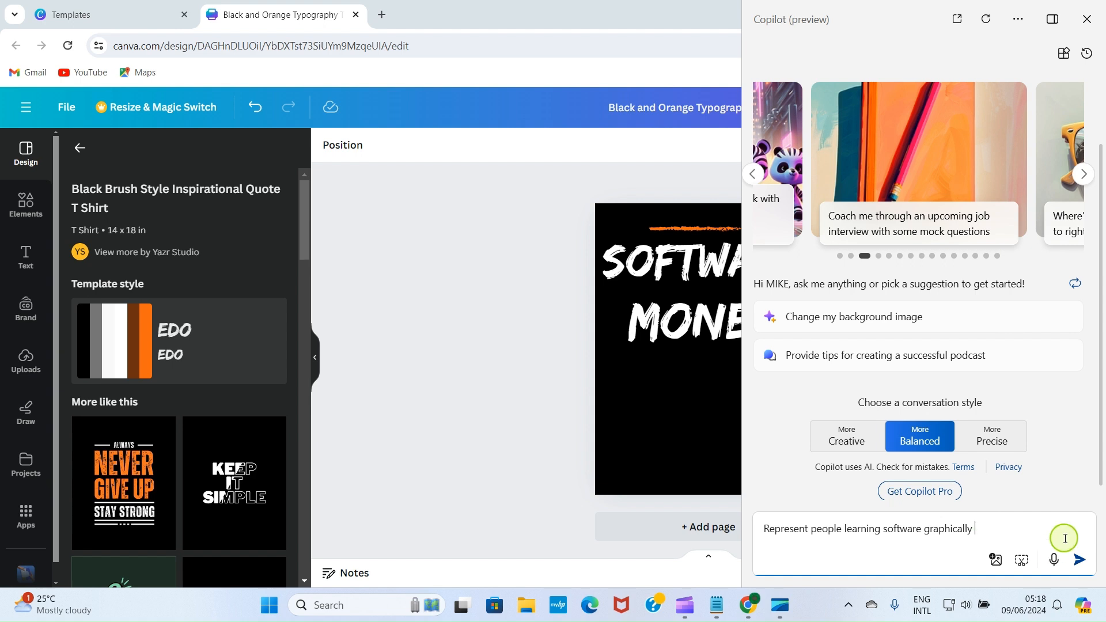
left_click(1079, 559)
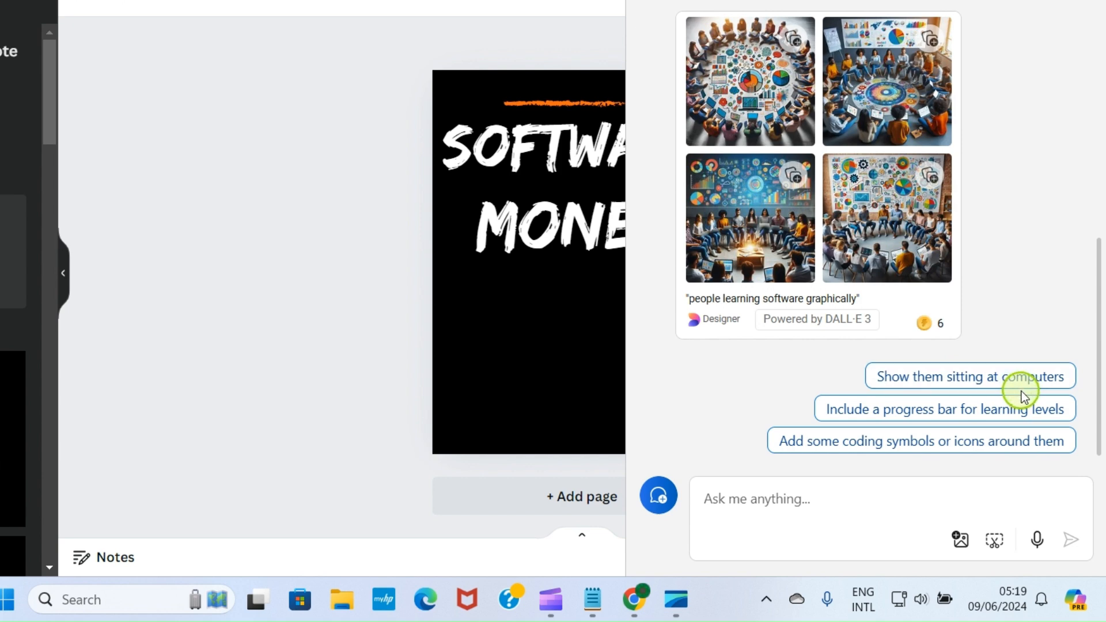
left_click(923, 318)
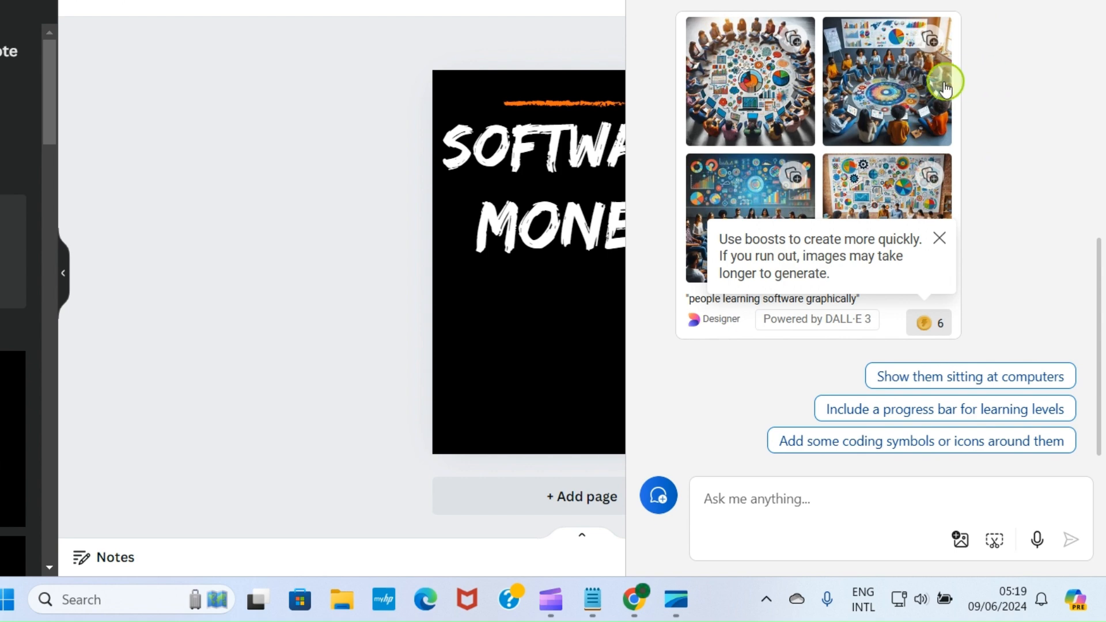
Step: Open the top-right classroom image in Bing Image Creator and download it as a JPEG
left_click(862, 77)
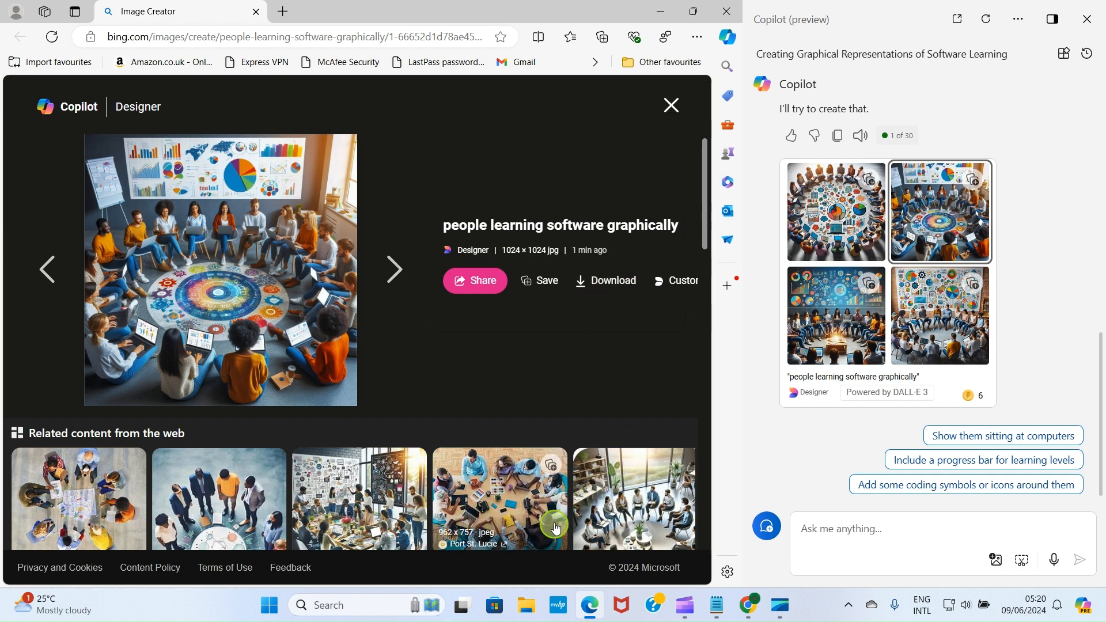
left_click(619, 282)
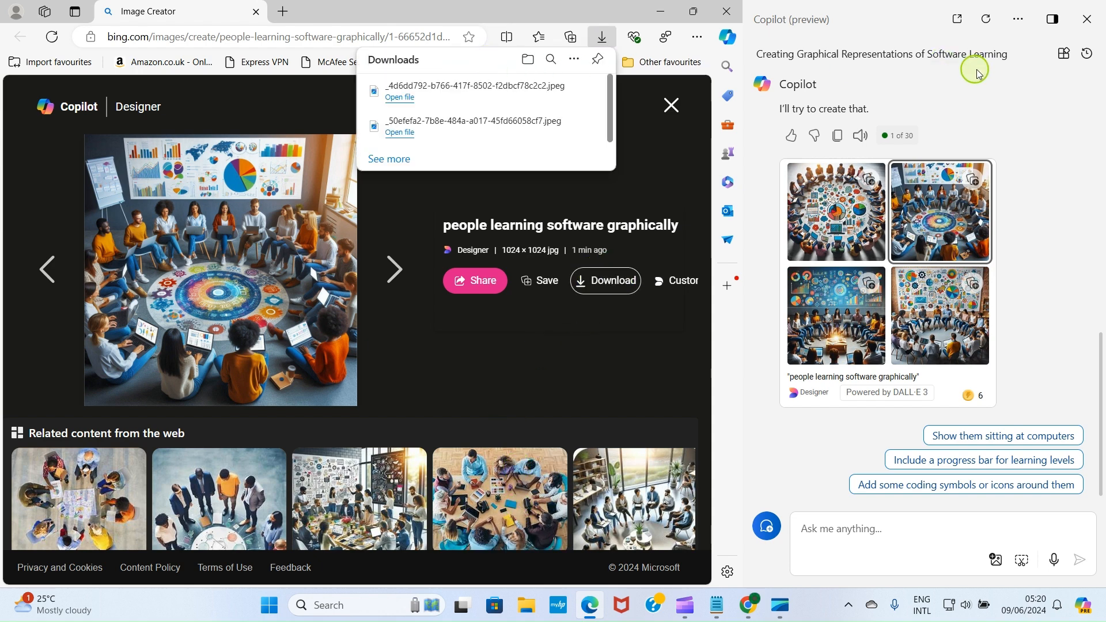
left_click(389, 271)
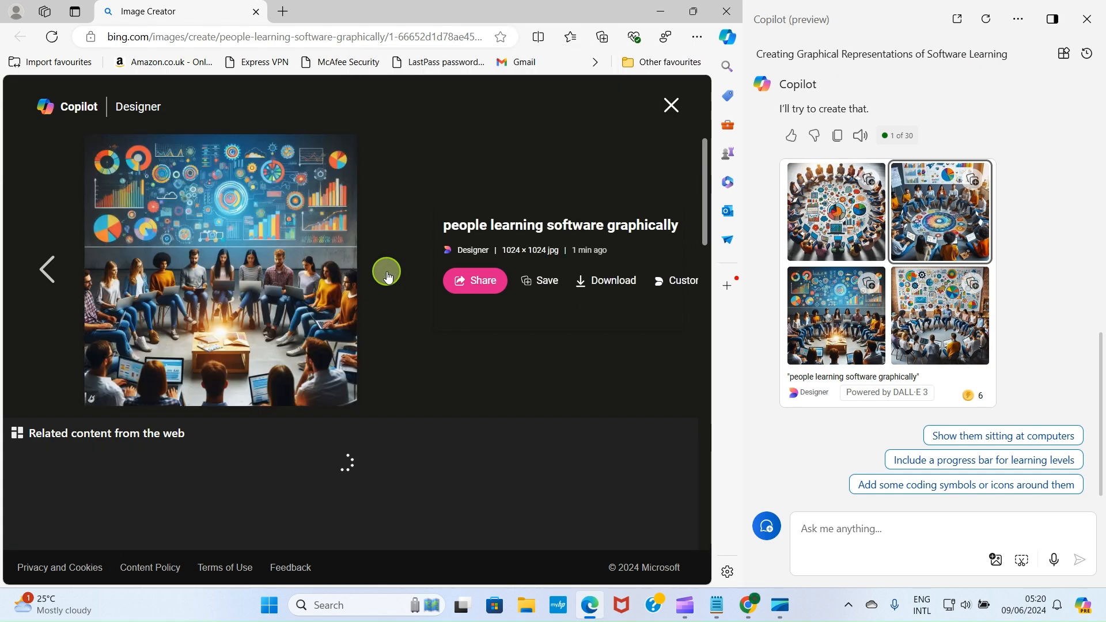
left_click(387, 271)
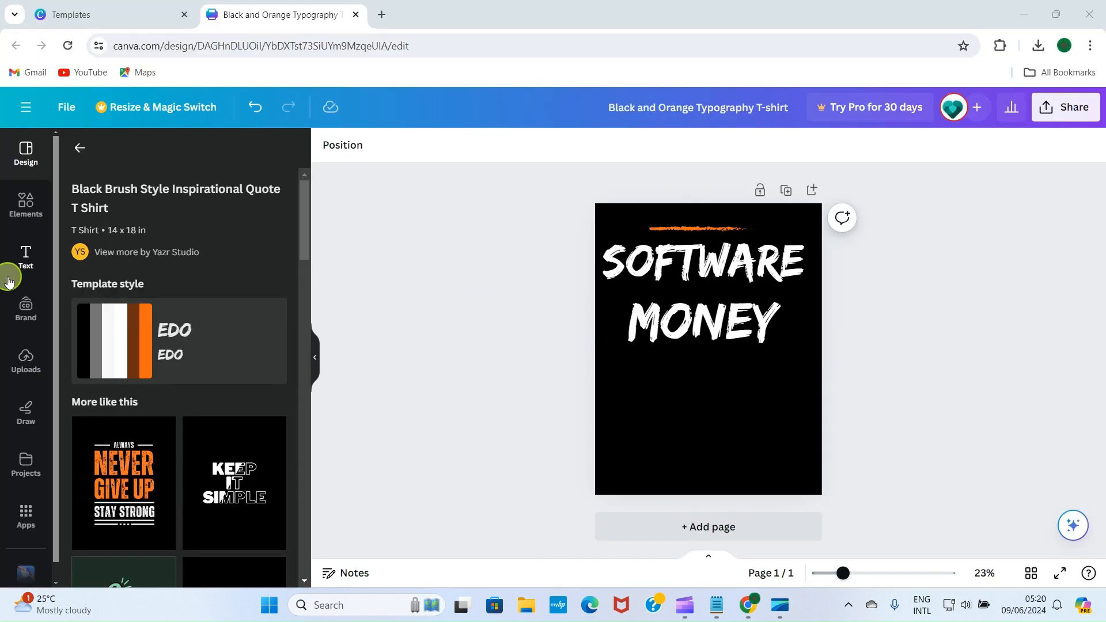
Step: Upload the newest JPEG from Downloads to Canva and insert the classroom image into the design
left_click(22, 356)
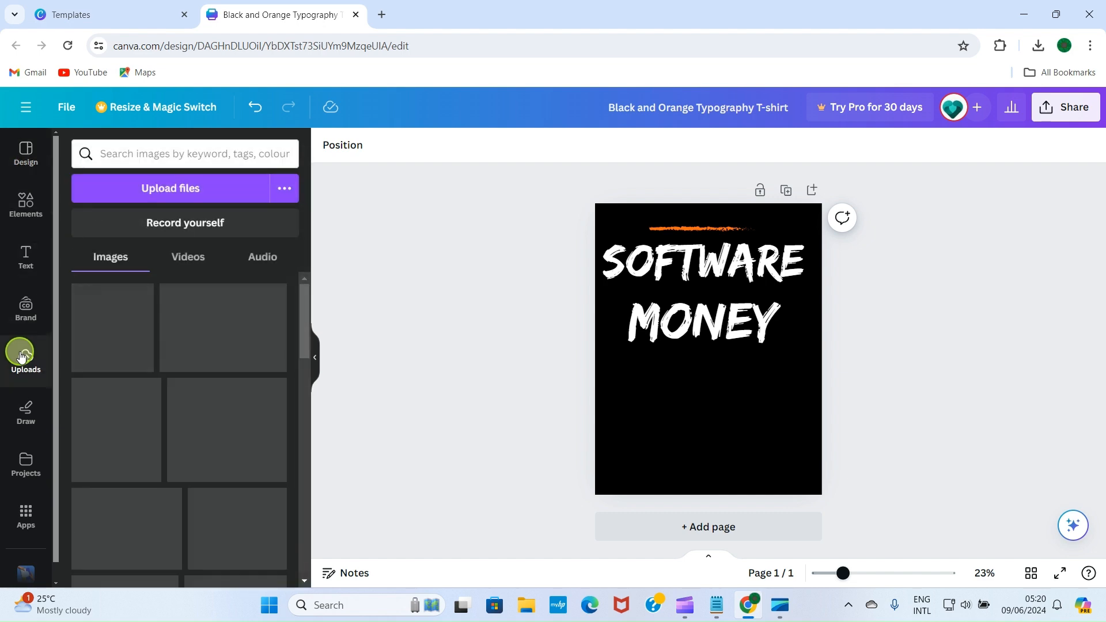
left_click(192, 190)
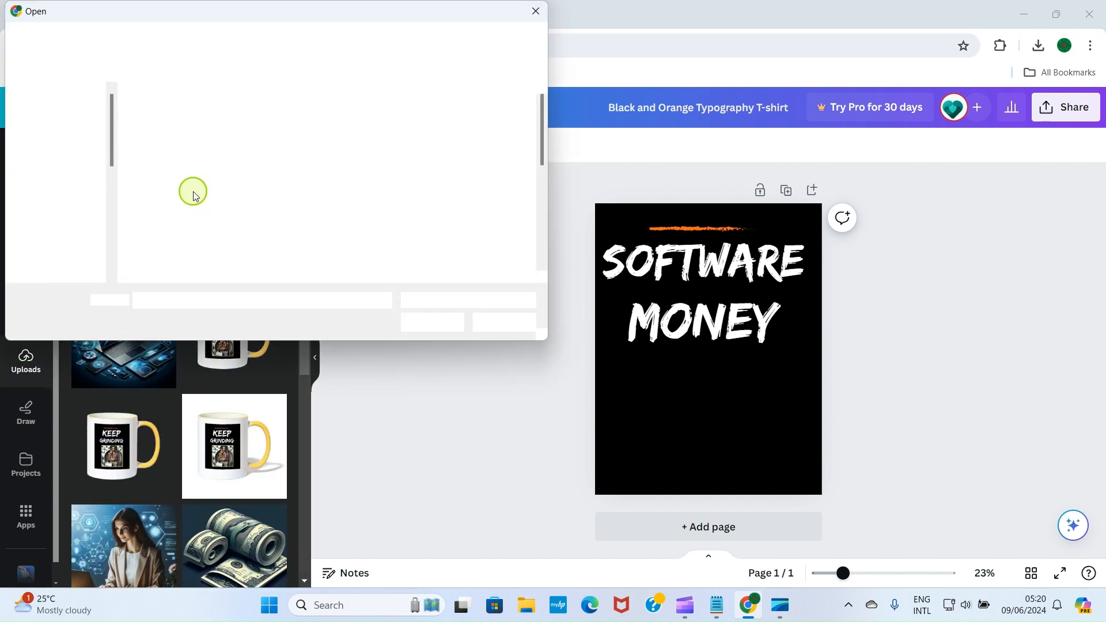
left_click(204, 133)
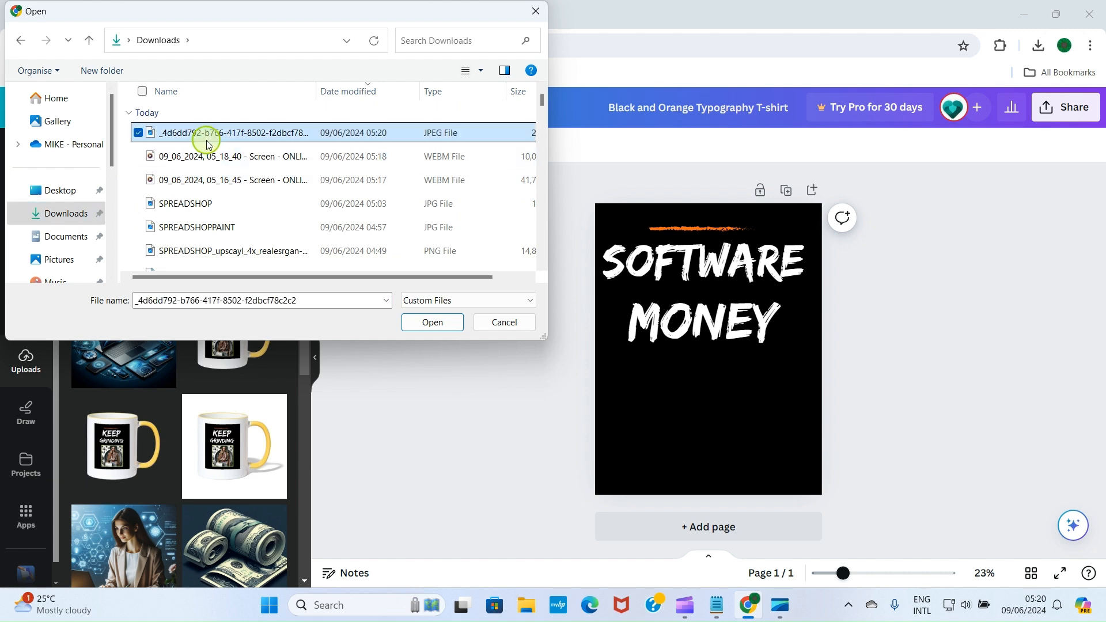
left_click(433, 322)
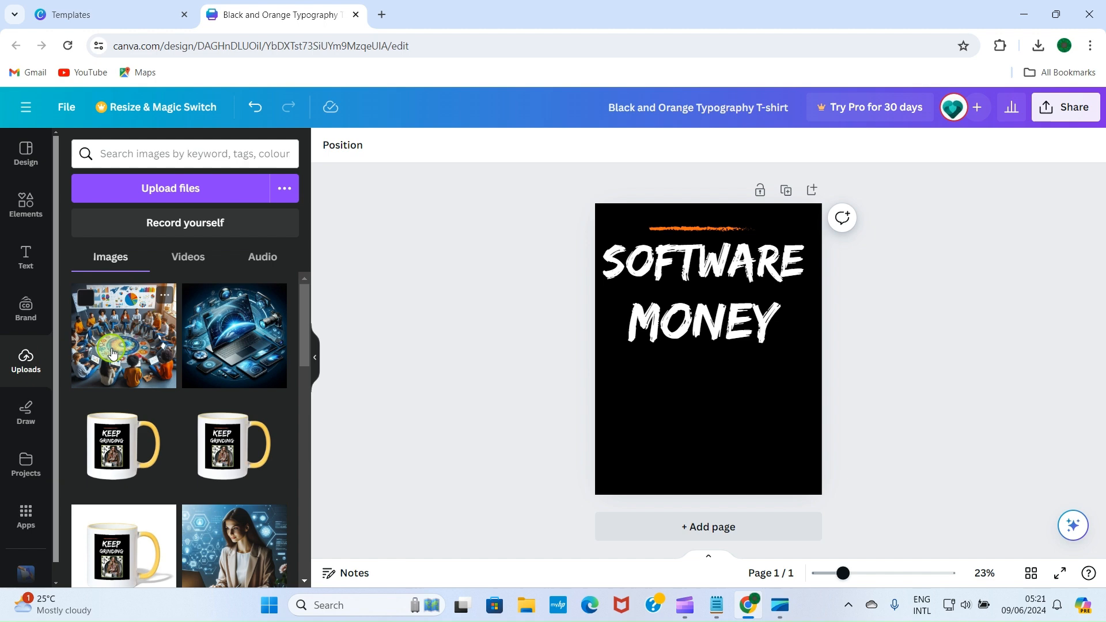
left_click(115, 353)
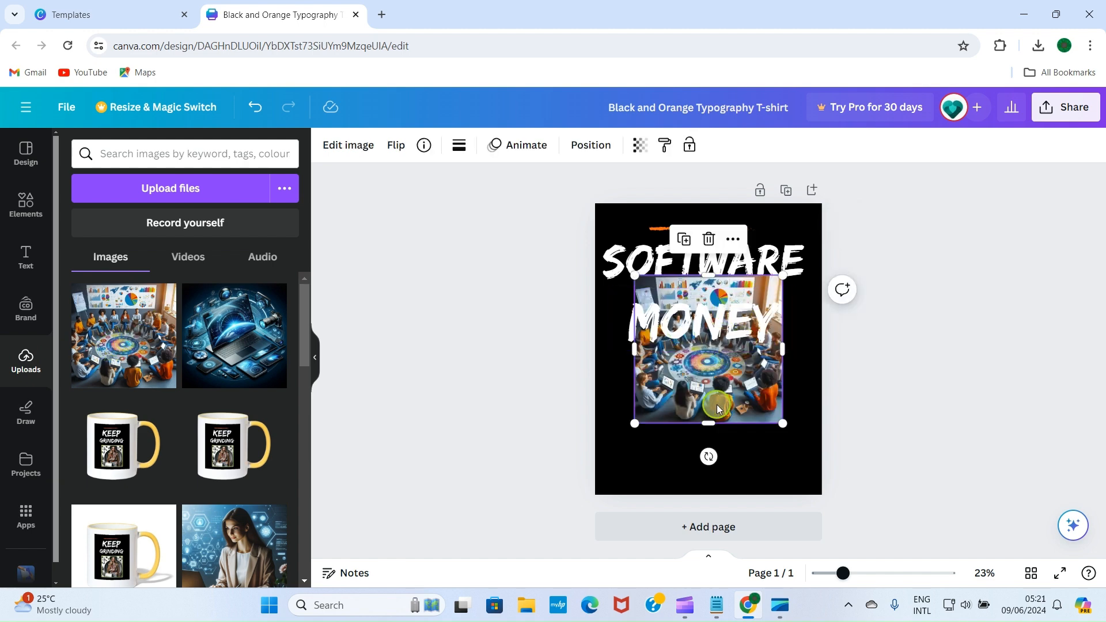
Step: Shrink the classroom image and centre it below MONEY near the bottom of the design
left_click_drag(705, 399, 715, 429)
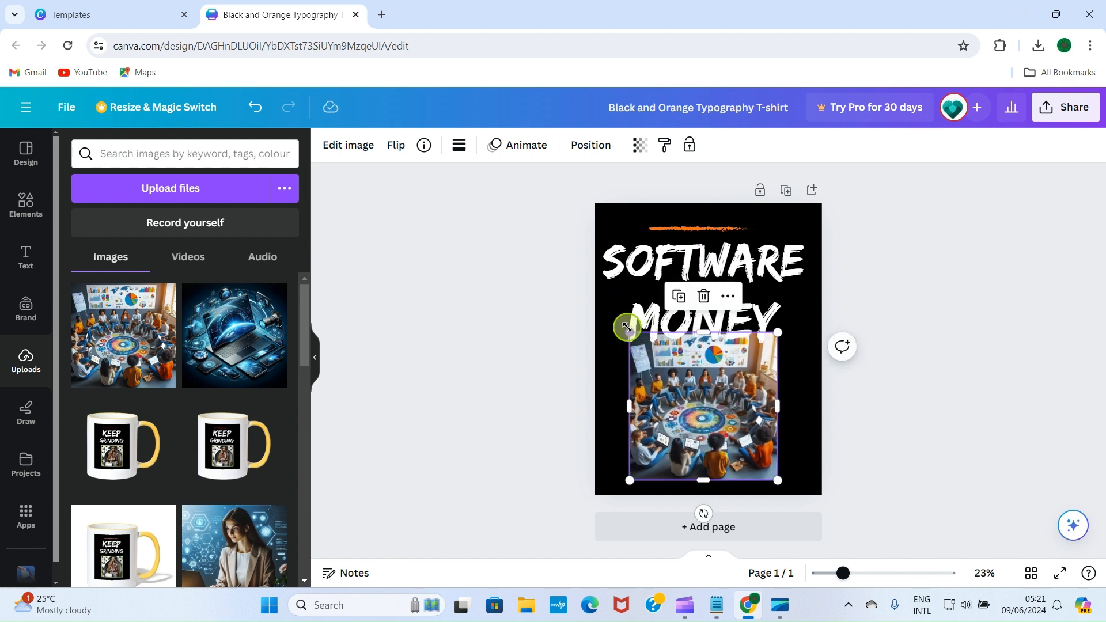
left_click_drag(626, 326, 646, 350)
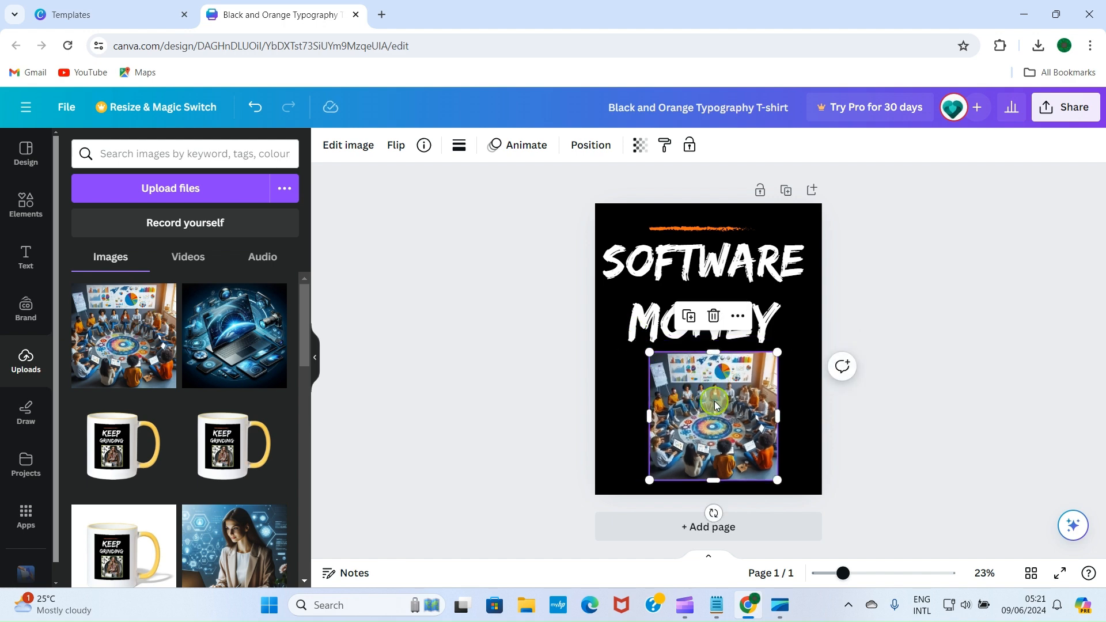
left_click_drag(715, 405, 706, 405)
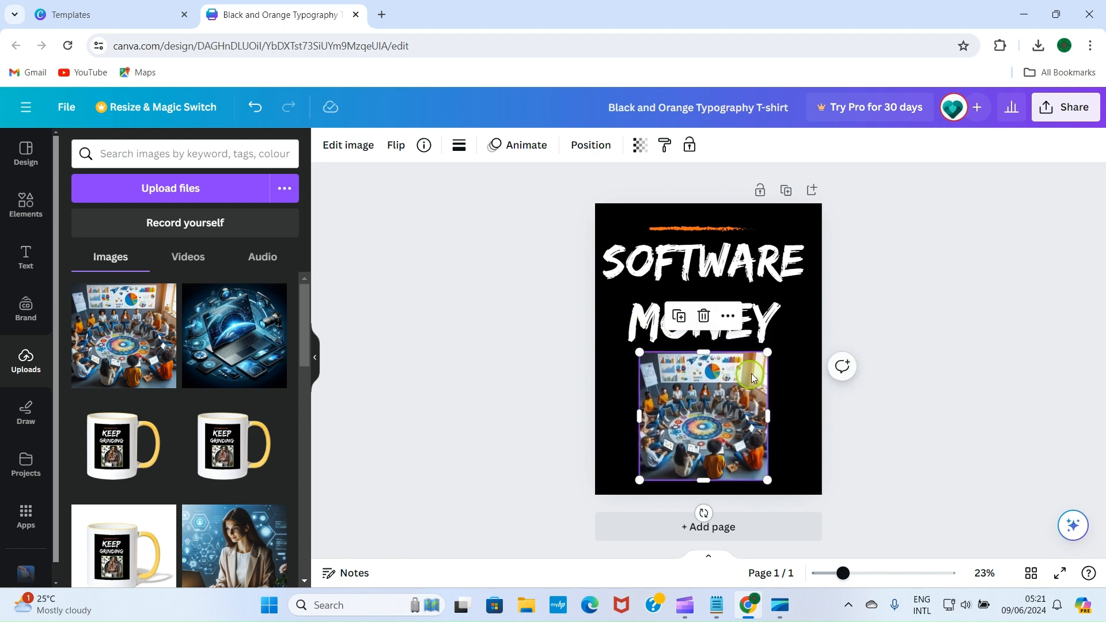
left_click_drag(767, 352, 763, 355)
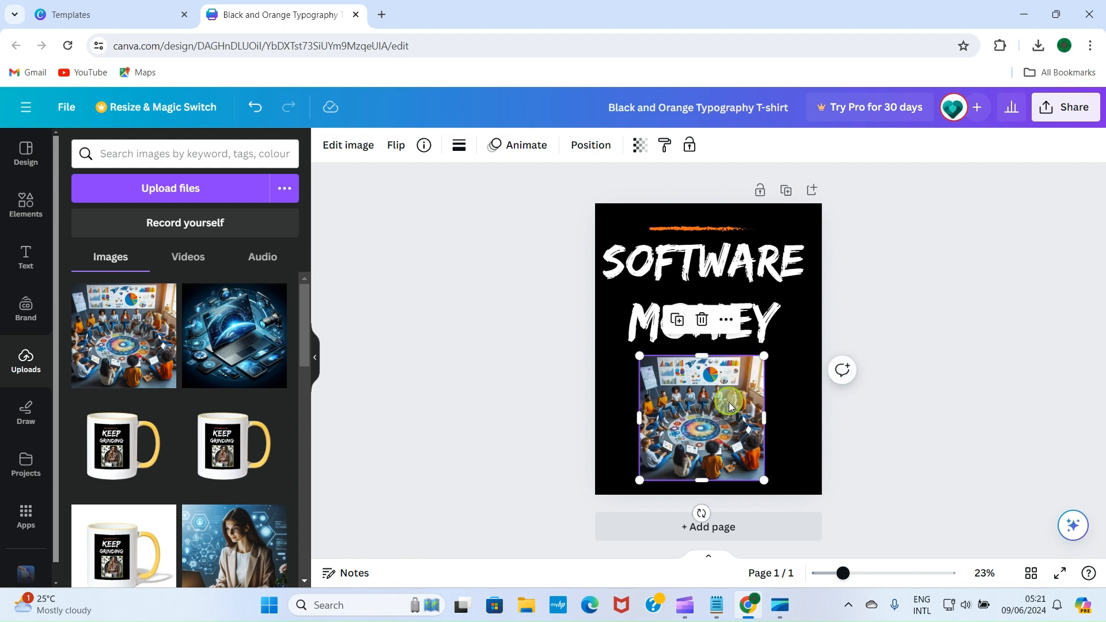
left_click_drag(721, 421, 722, 418)
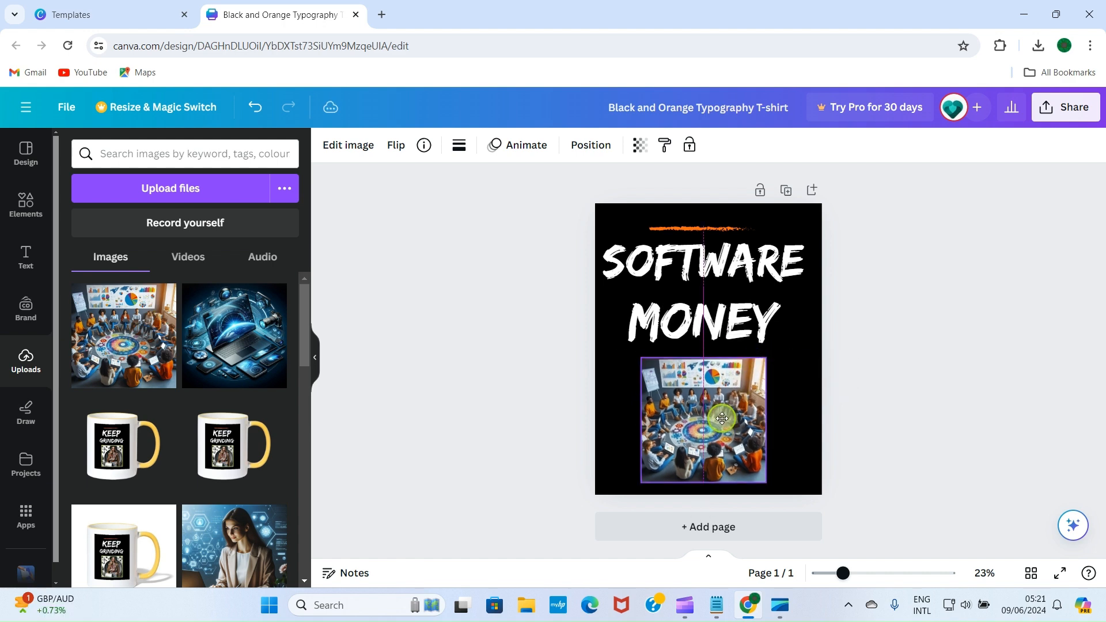
left_click(920, 353)
left_click(740, 427)
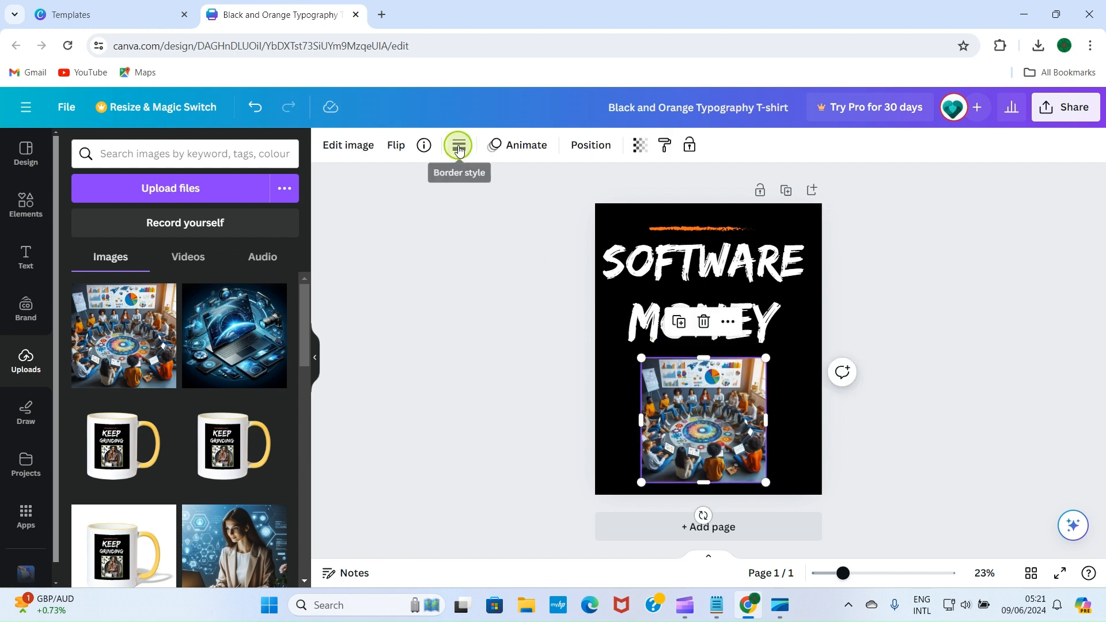
Step: Give the classroom photo a solid border of weight 10 with corner rounding 15
left_click(459, 148)
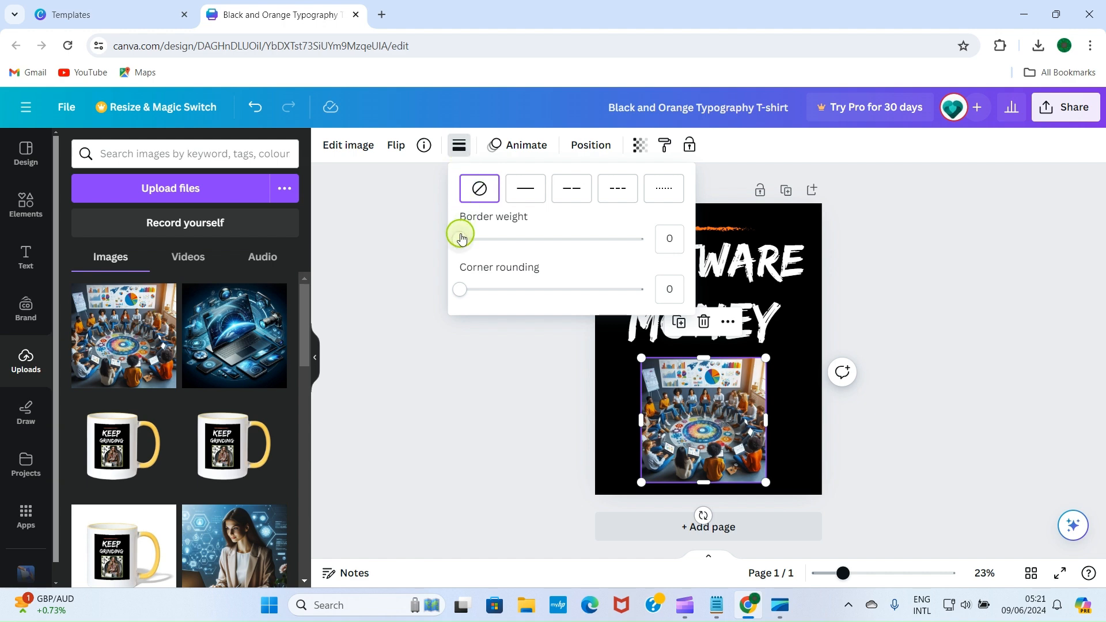
left_click_drag(459, 238, 477, 244)
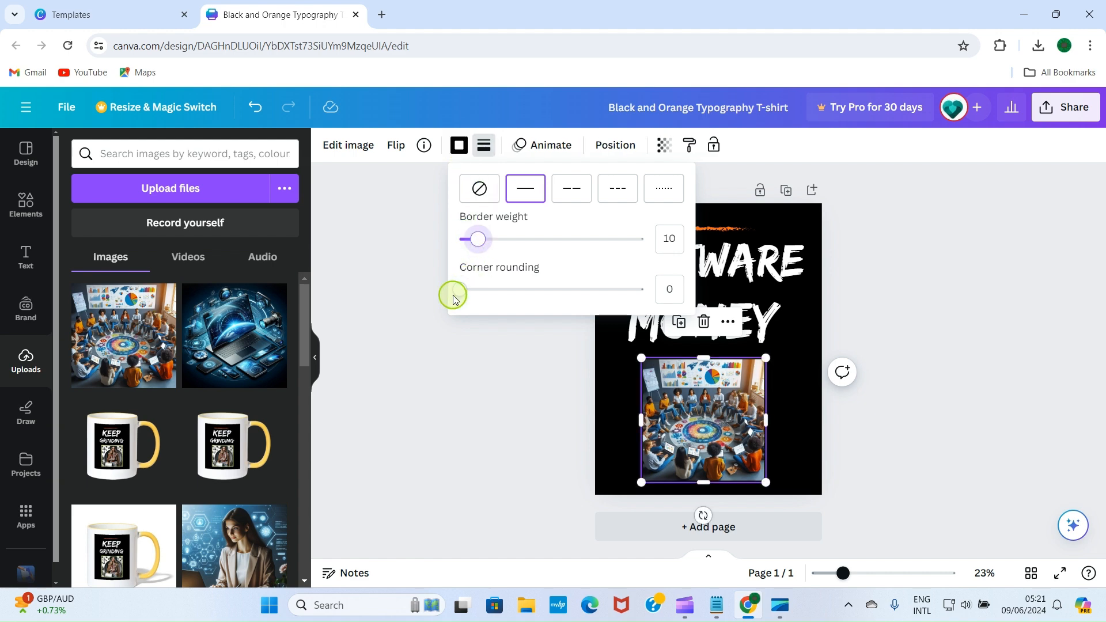
left_click_drag(457, 292, 490, 299)
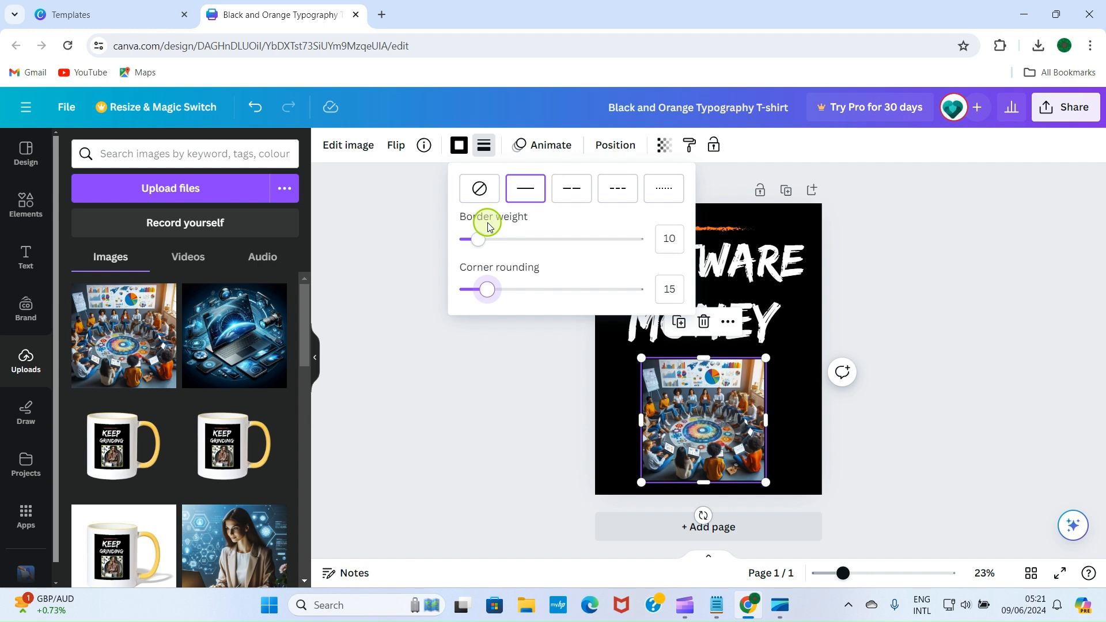
Step: Change the photo's border colour to light lime green
left_click(458, 145)
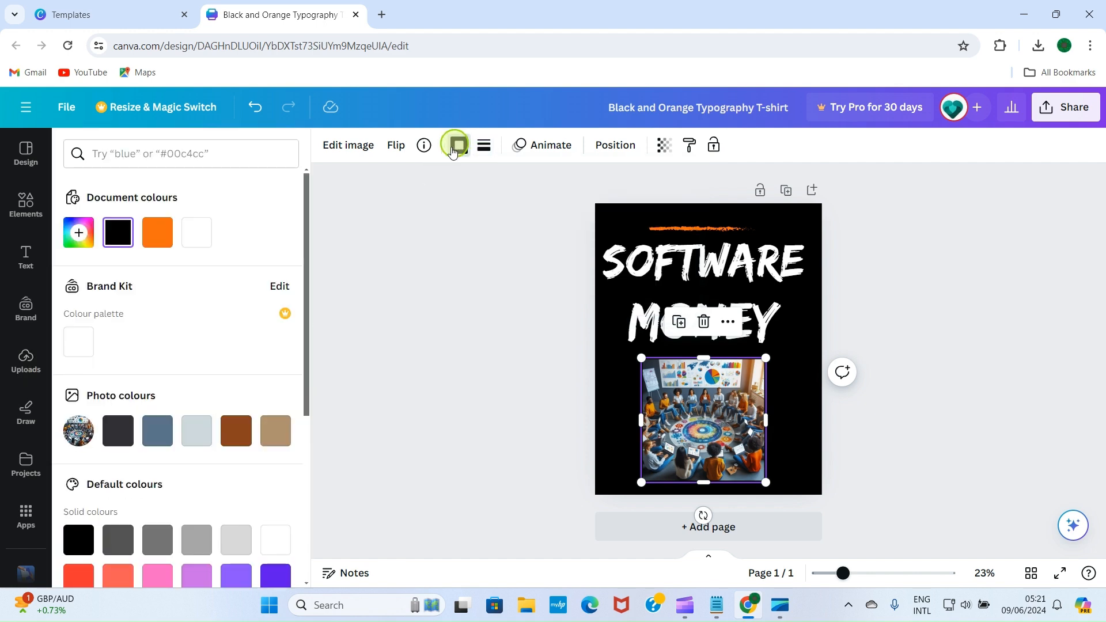
left_click(158, 230)
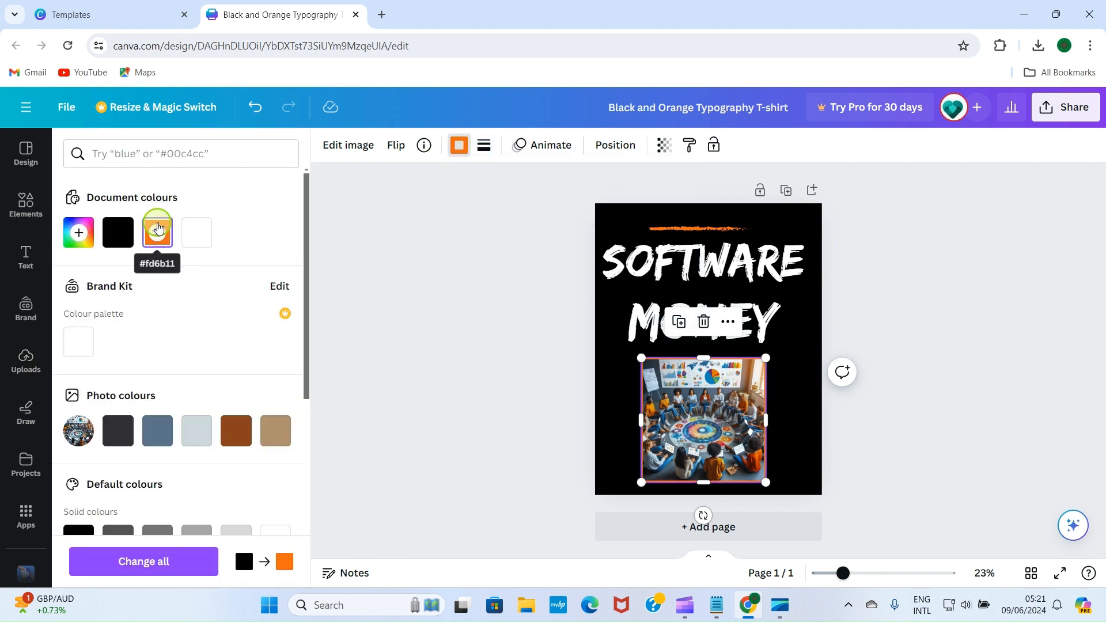
scroll(141, 340, "down", 4)
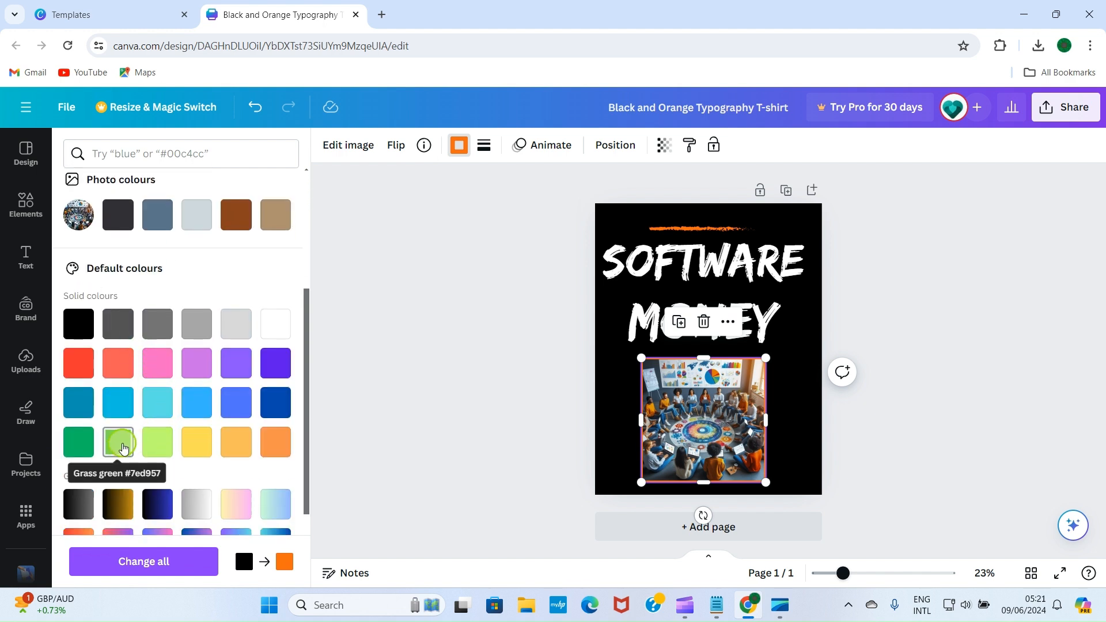
left_click(79, 446)
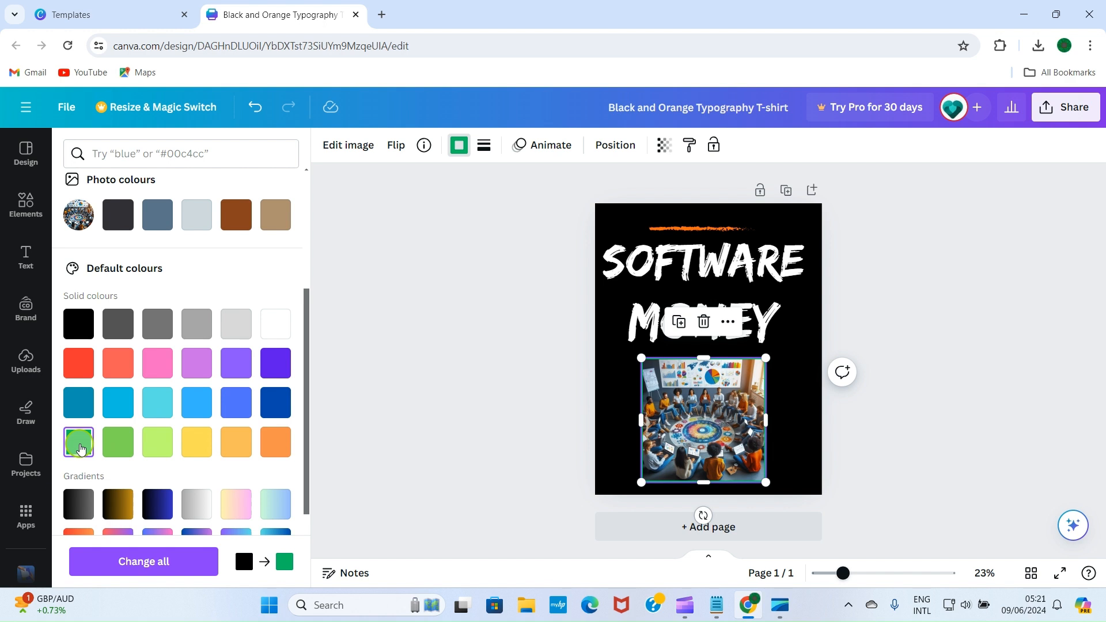
left_click(117, 443)
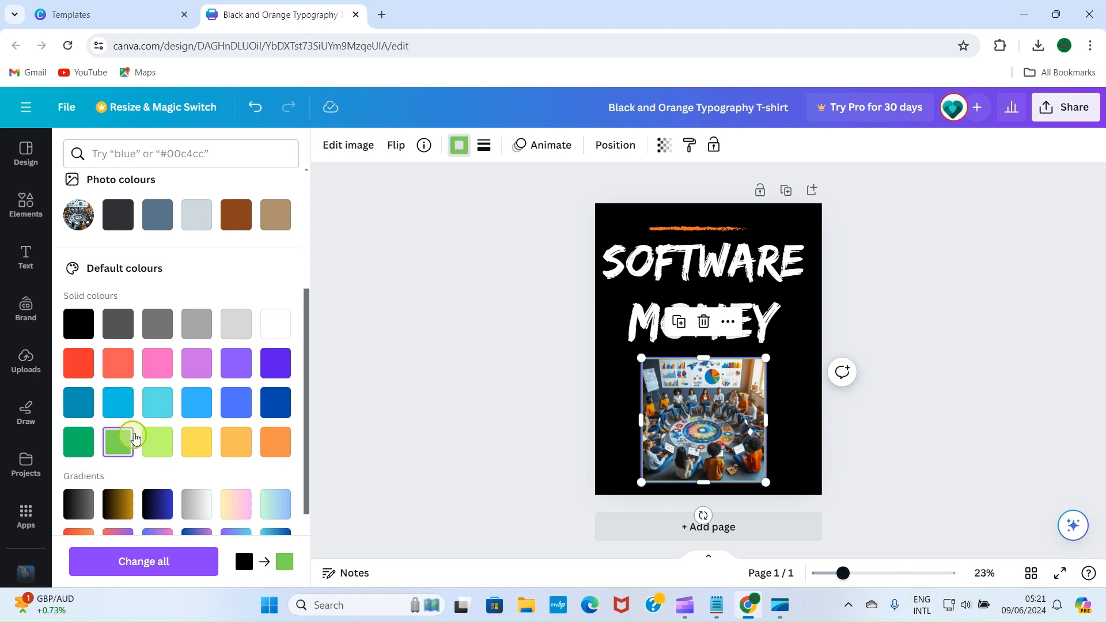
left_click(158, 443)
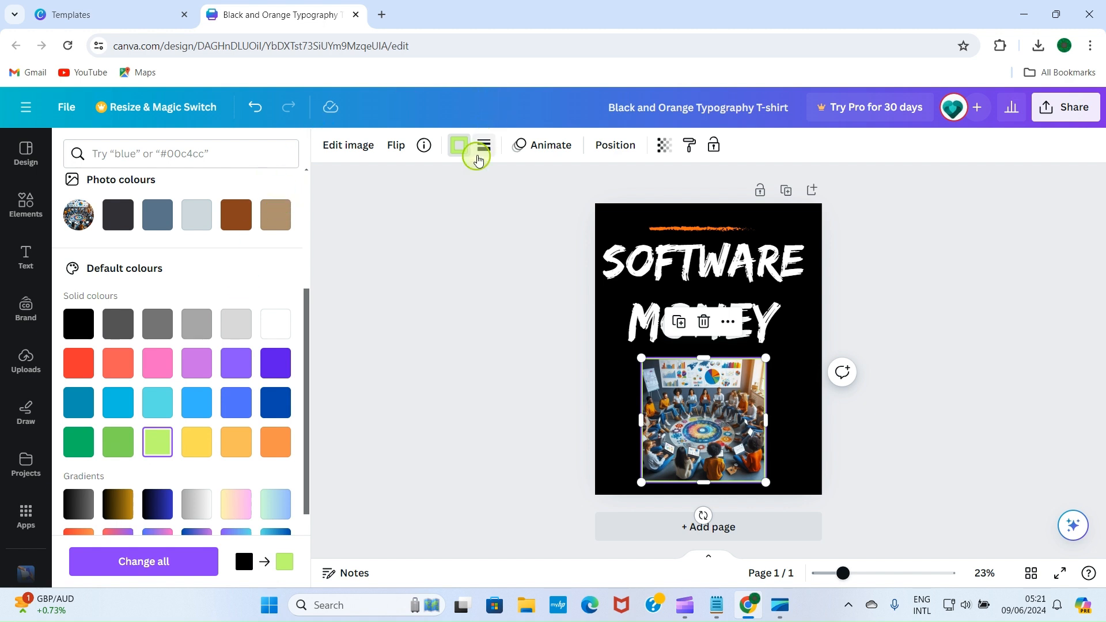
Step: Thicken the photo's border weight to 12 and deselect the photo
left_click(483, 145)
left_click_drag(493, 238, 513, 240)
left_click(918, 274)
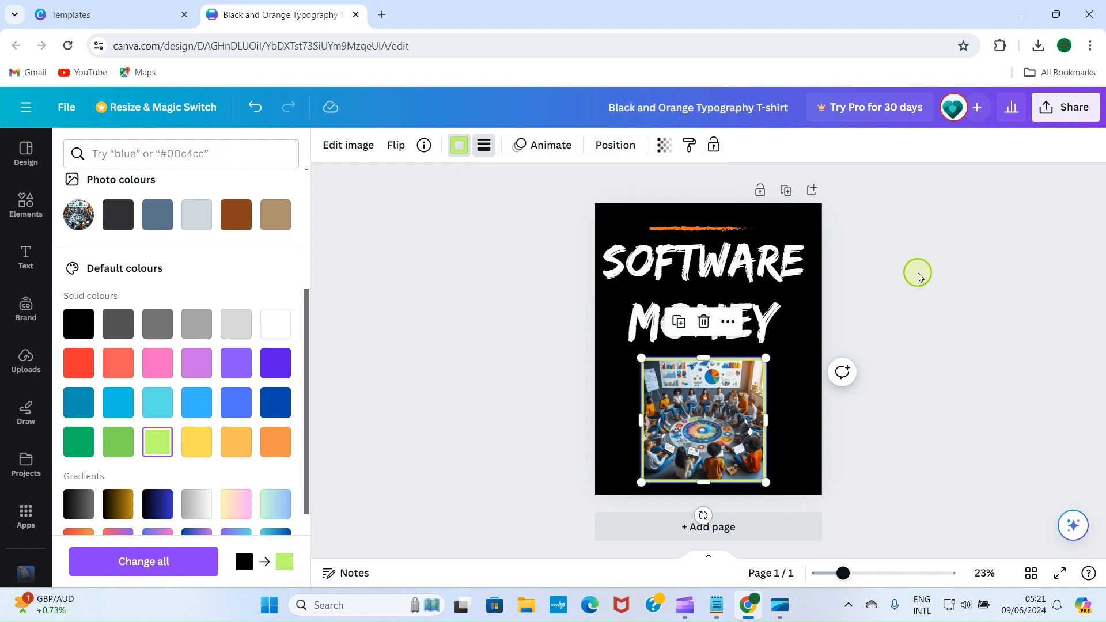
left_click(918, 271)
left_click(920, 303)
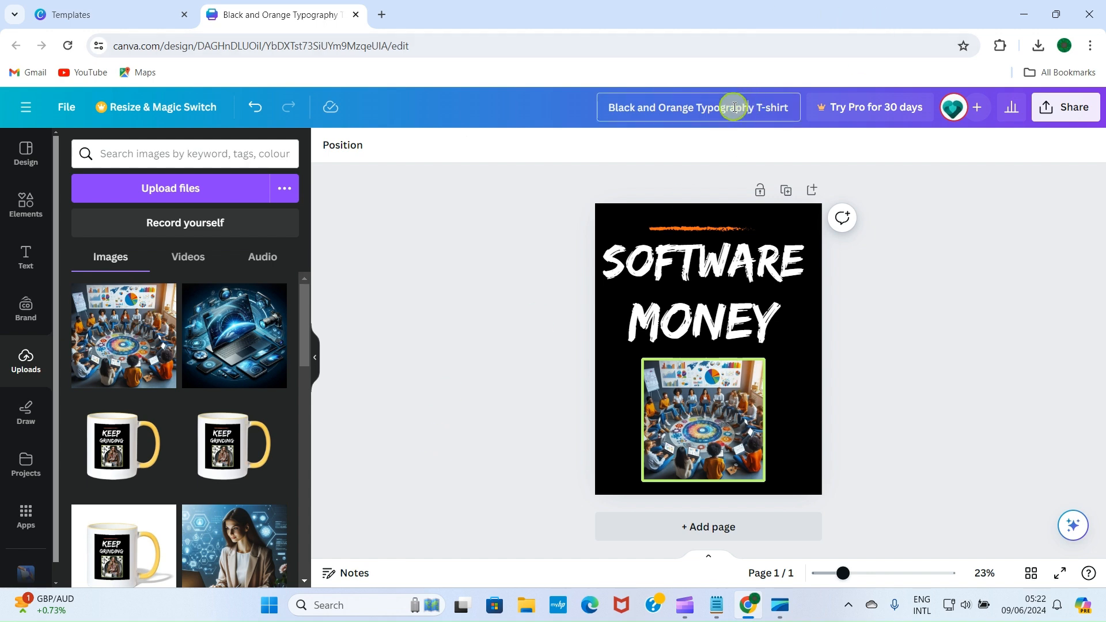
Step: Retitle the Canva design 'Typography T-shirt', download it as a PNG, and hide the Uploads panel
key("BackSpace")
key("BackSpace")
key("BackSpace")
key("BackSpace")
key("BackSpace")
key("BackSpace")
key("BackSpace")
key("BackSpace")
key("BackSpace")
key("BackSpace")
key("BackSpace")
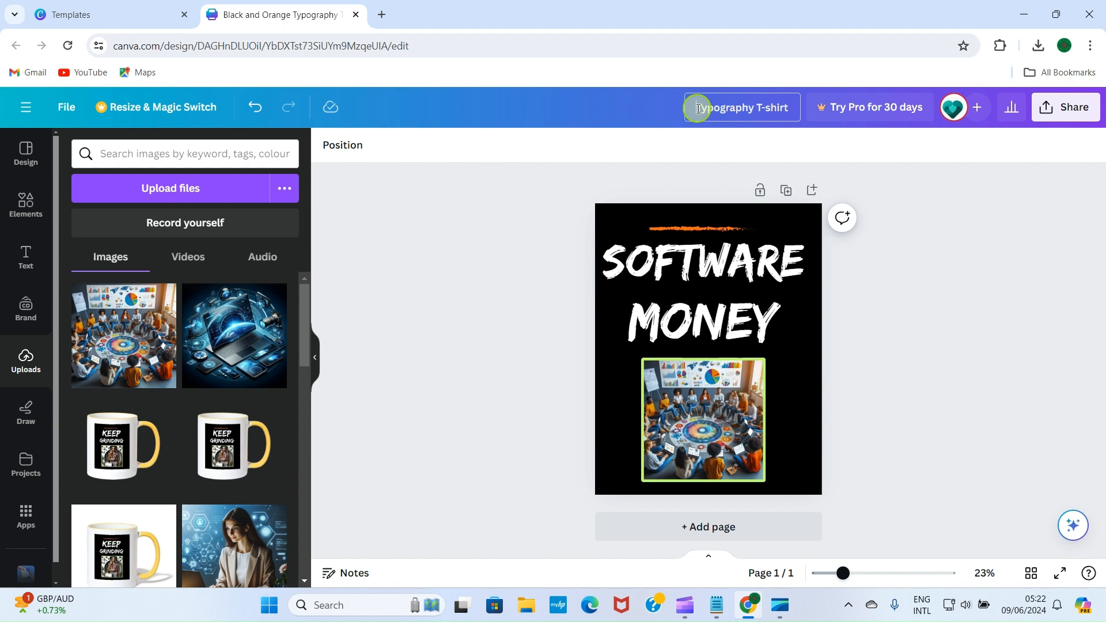
left_click(1067, 112)
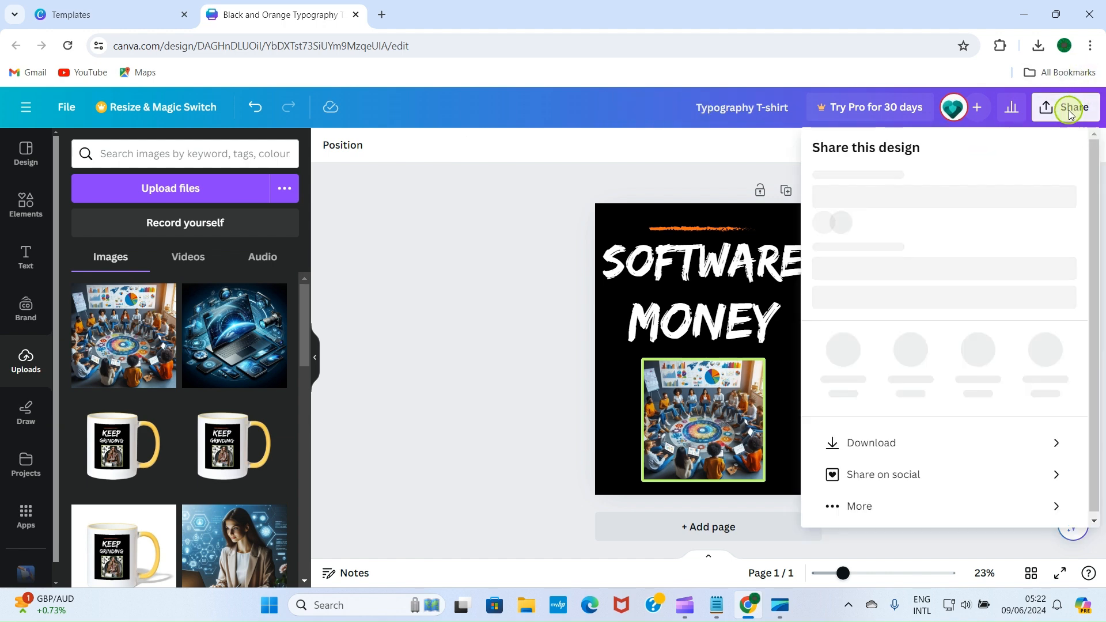
left_click(893, 482)
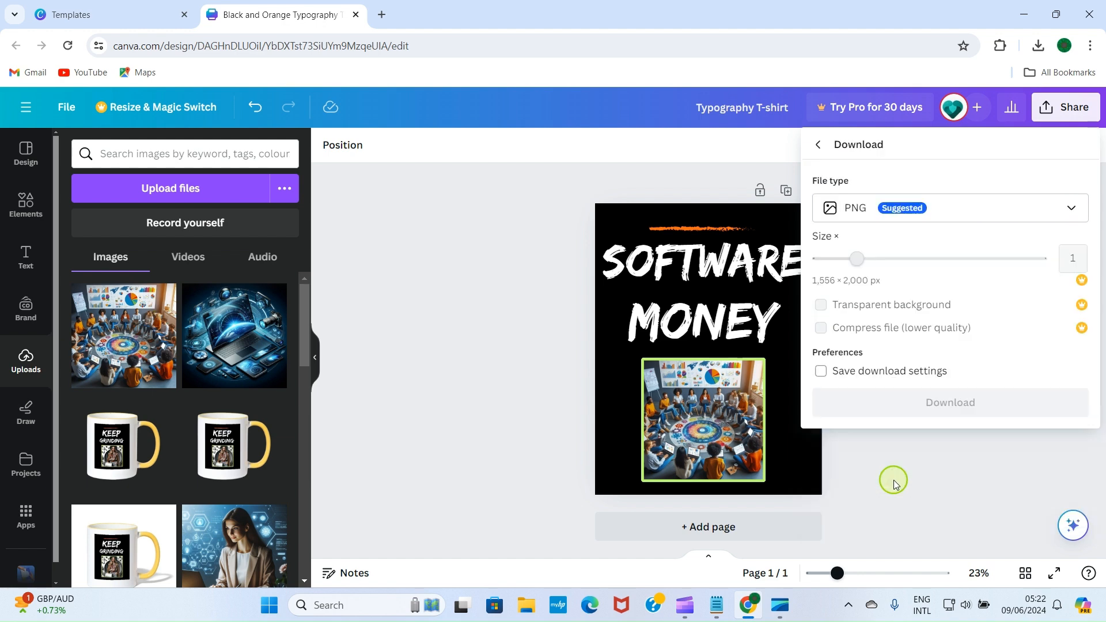
left_click(942, 402)
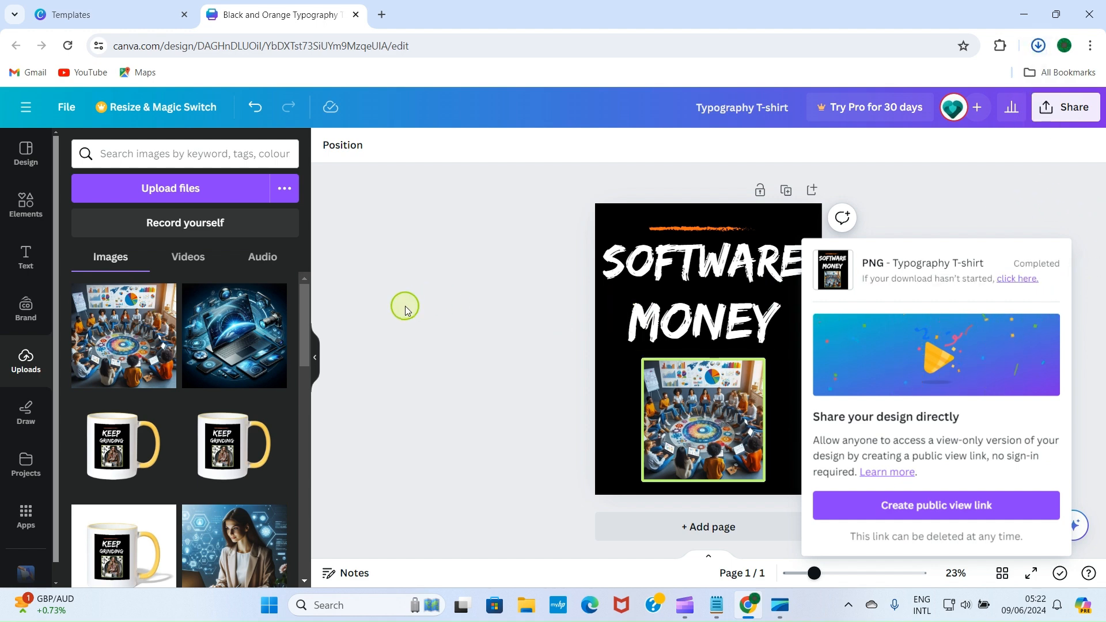
left_click(315, 363)
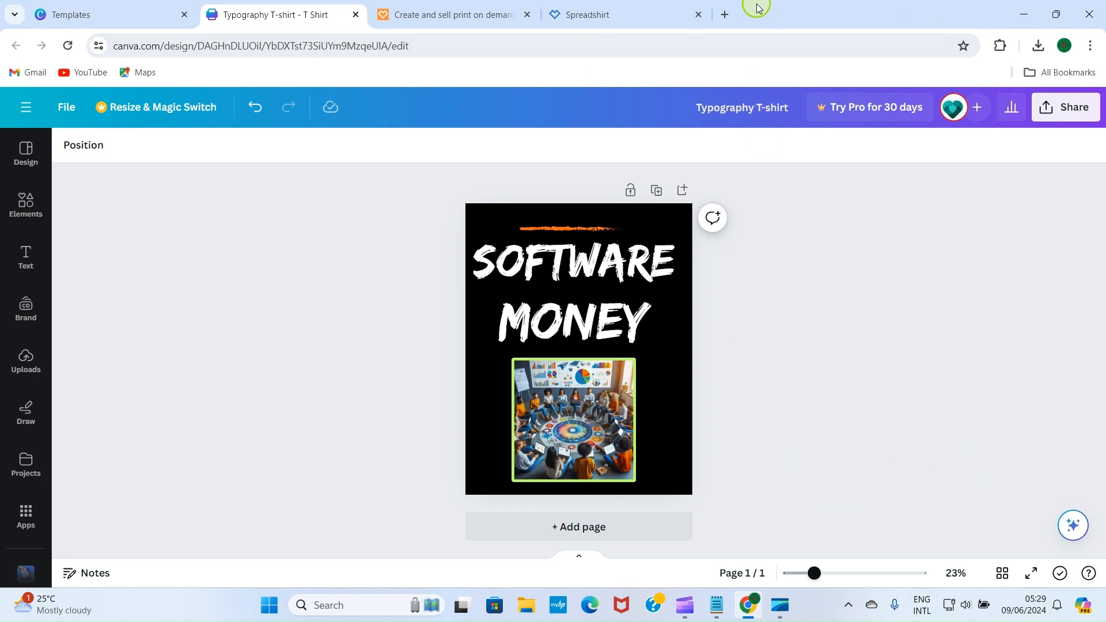
Step: Open upscayl.org in a new Chrome tab, then minimise the browser to show the desktop
left_click(724, 14)
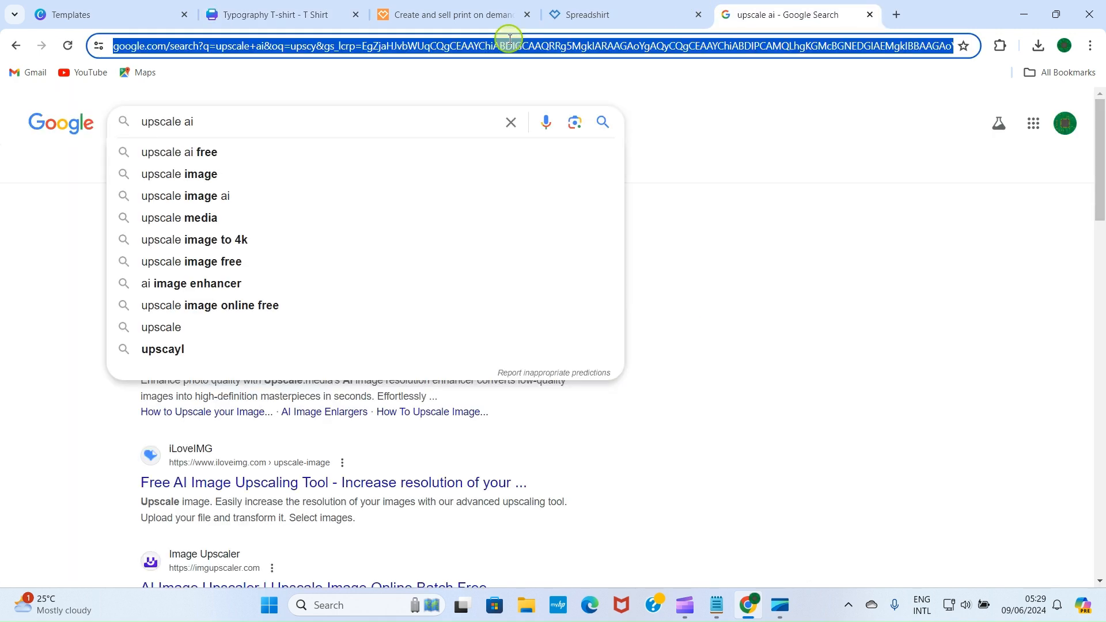
type("upscayl.org")
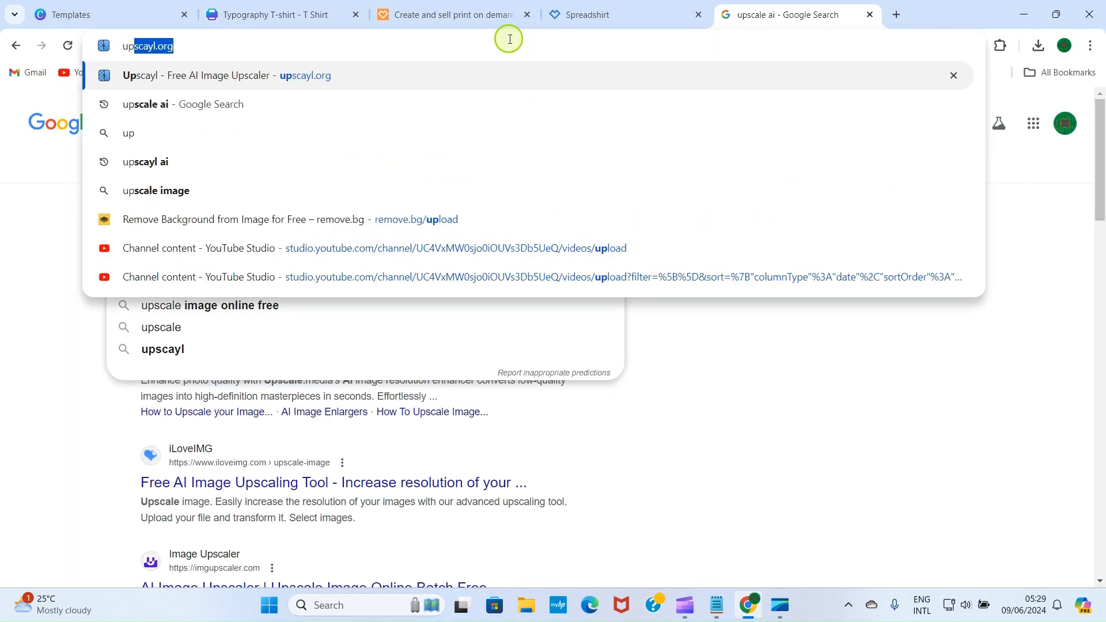
left_click(164, 77)
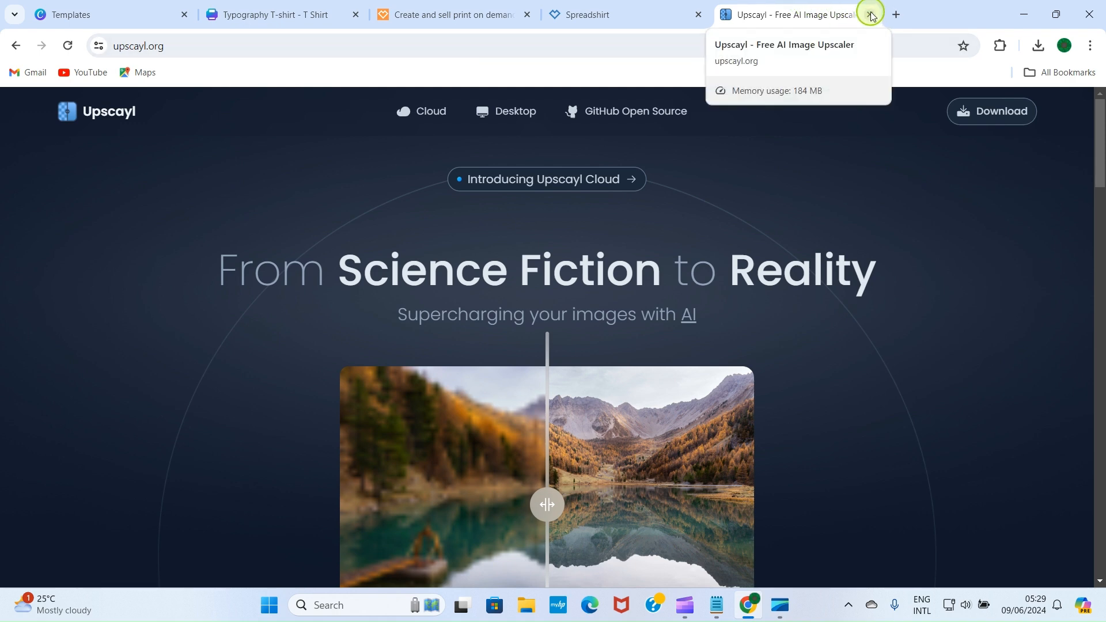
left_click(1023, 14)
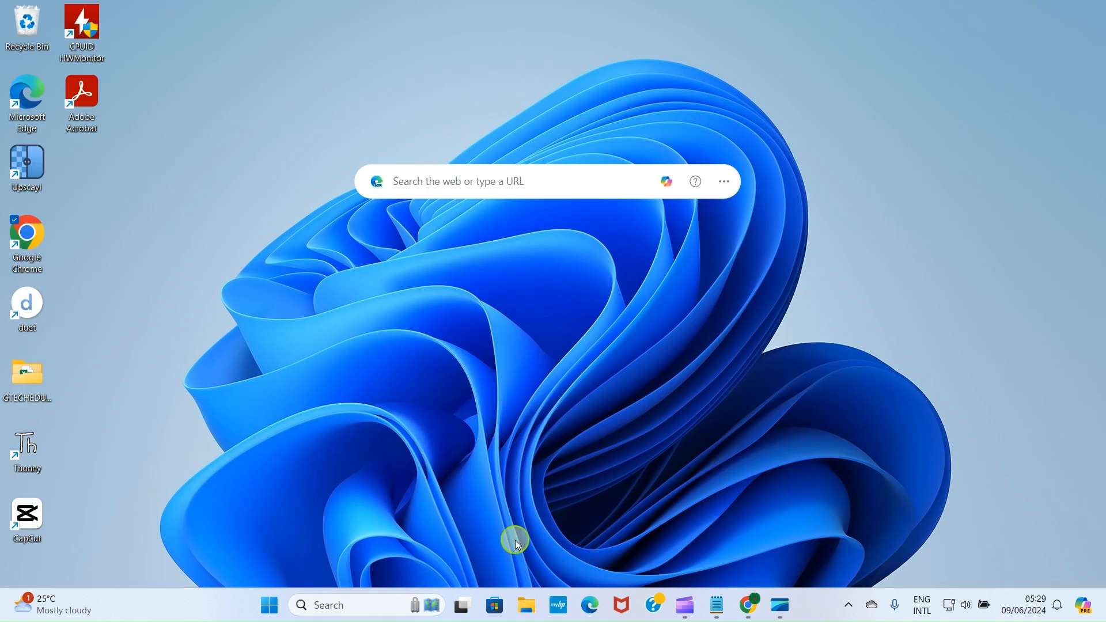
Step: Launch Upscayl and load the Typography T-shirt PNG from Downloads
left_click(22, 169)
double_click(22, 169)
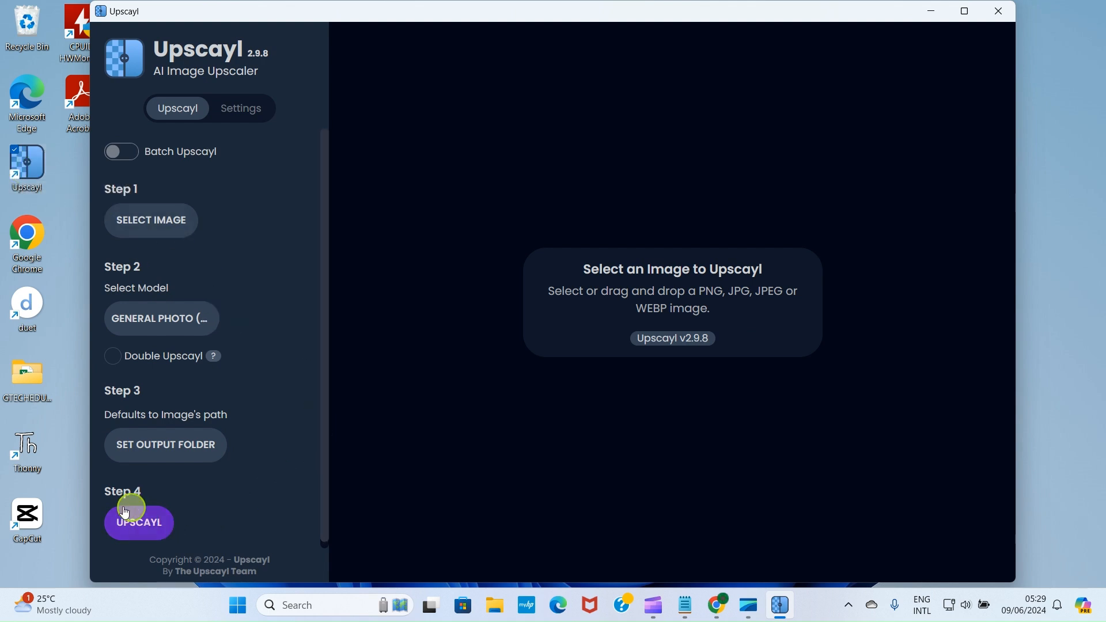
left_click(148, 228)
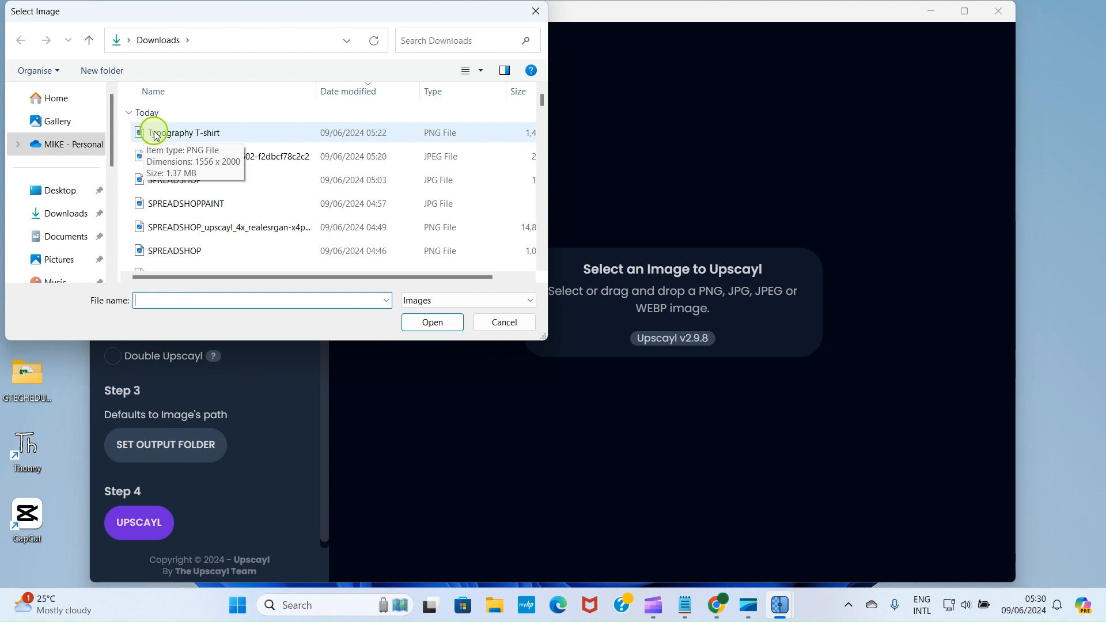
left_click(154, 135)
left_click(432, 320)
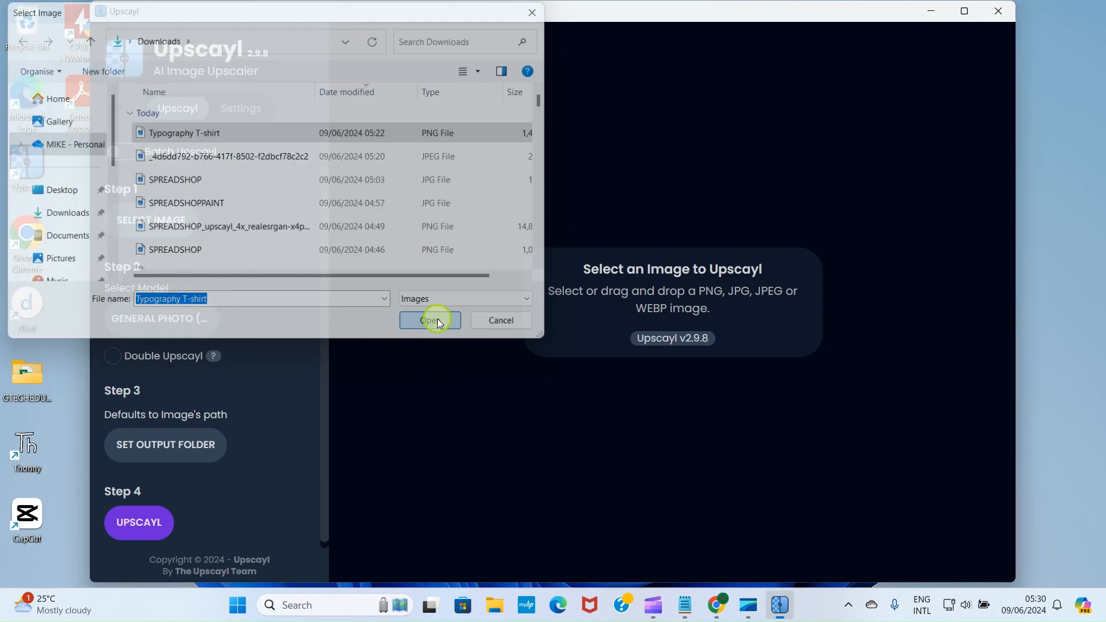
Step: Upscale the image from 1556x2000 to 6224x8000
scroll(198, 394, "down", 1)
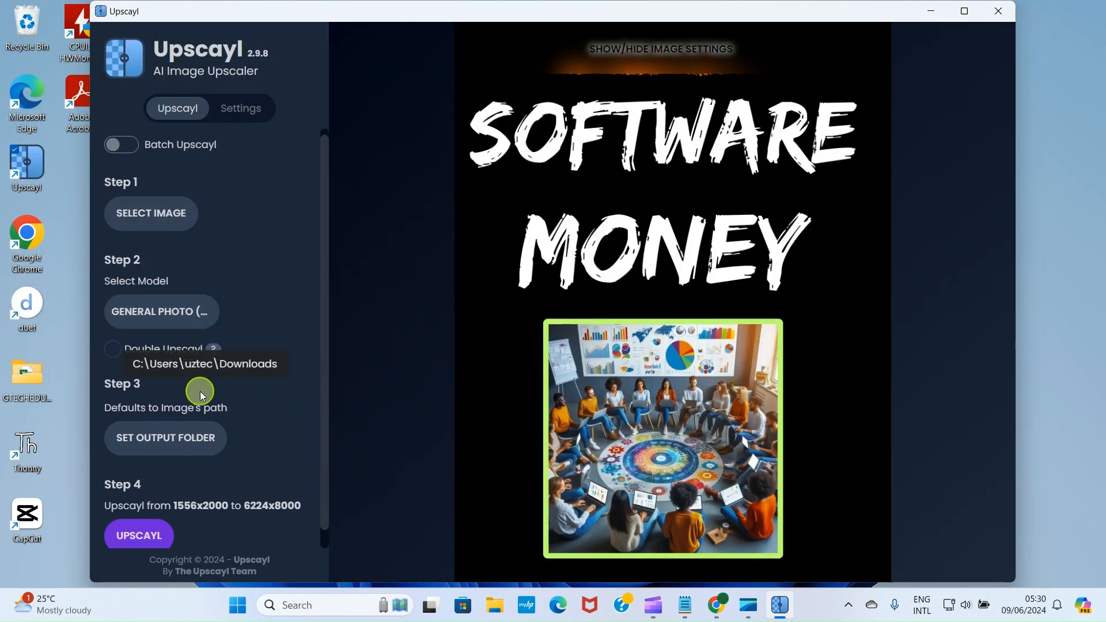
left_click(137, 521)
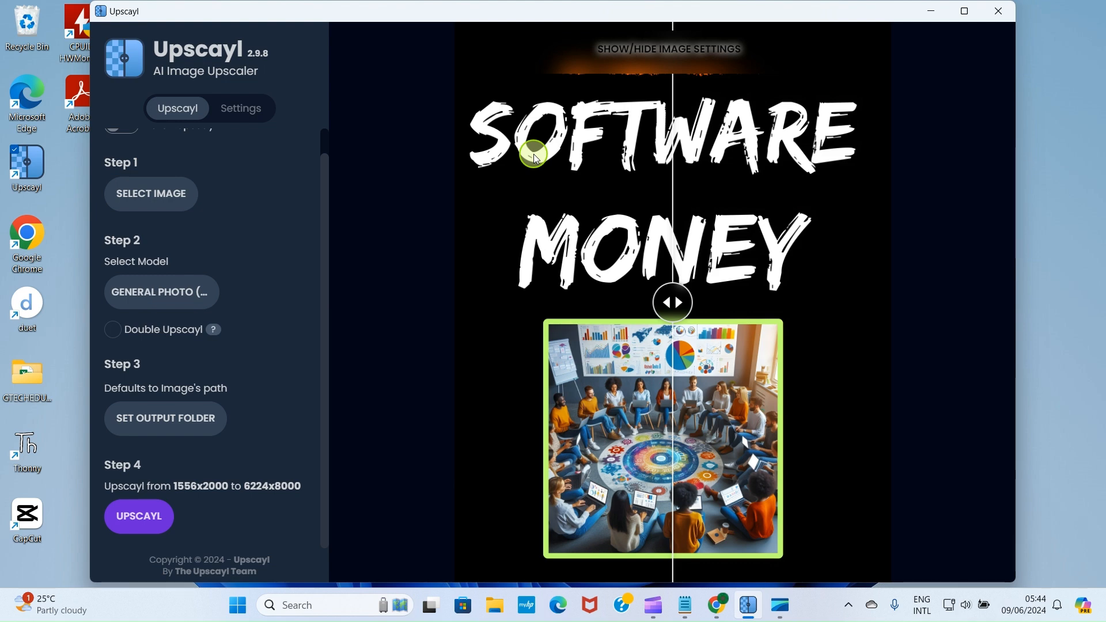
left_click(496, 610)
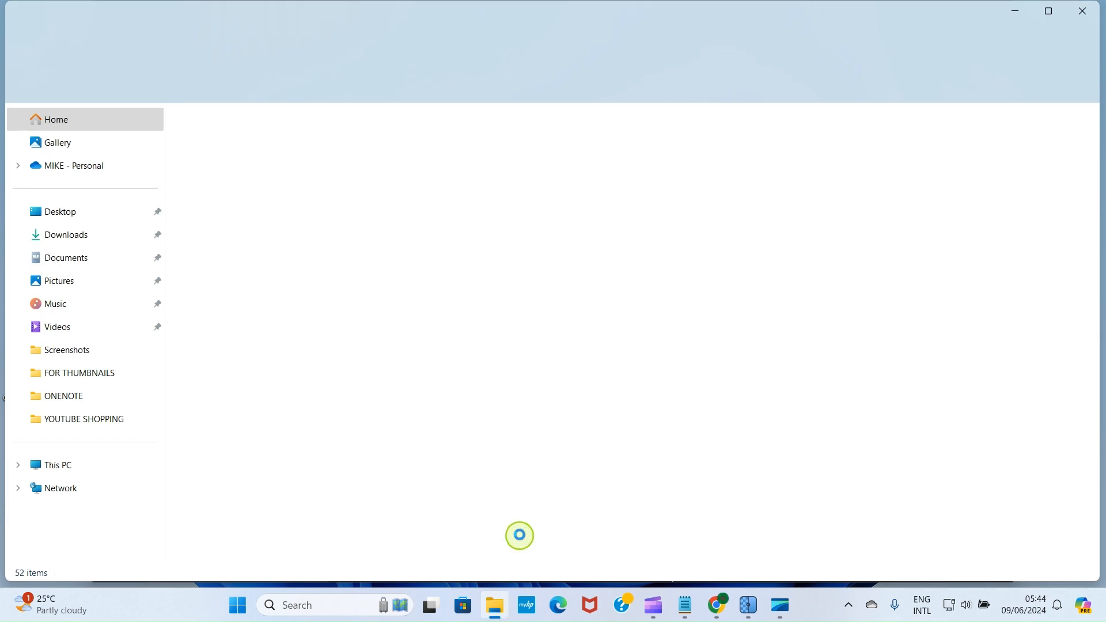
Step: Rename the upscaled PNG in Downloads to 'Typography T-shirt4X'
left_click(46, 233)
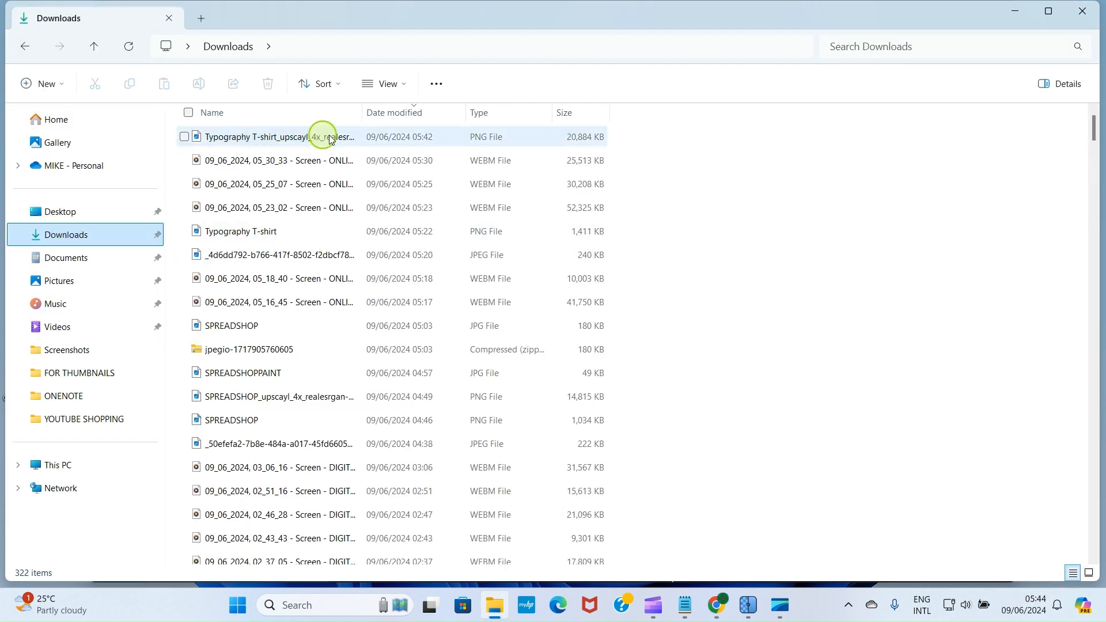
left_click(280, 141)
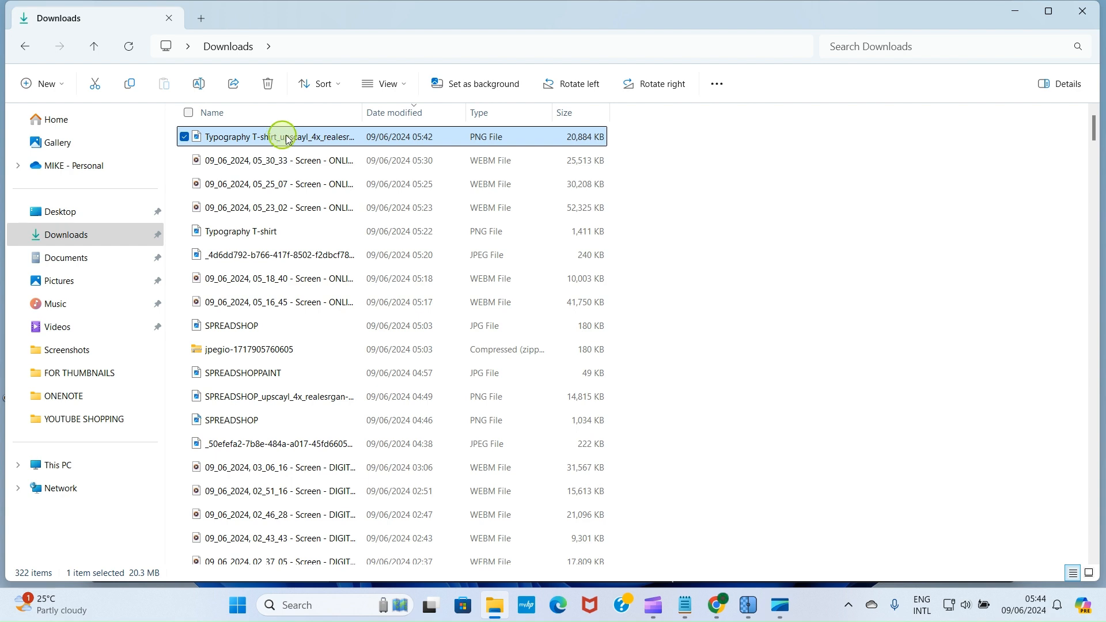
left_click(286, 139)
left_click(393, 136)
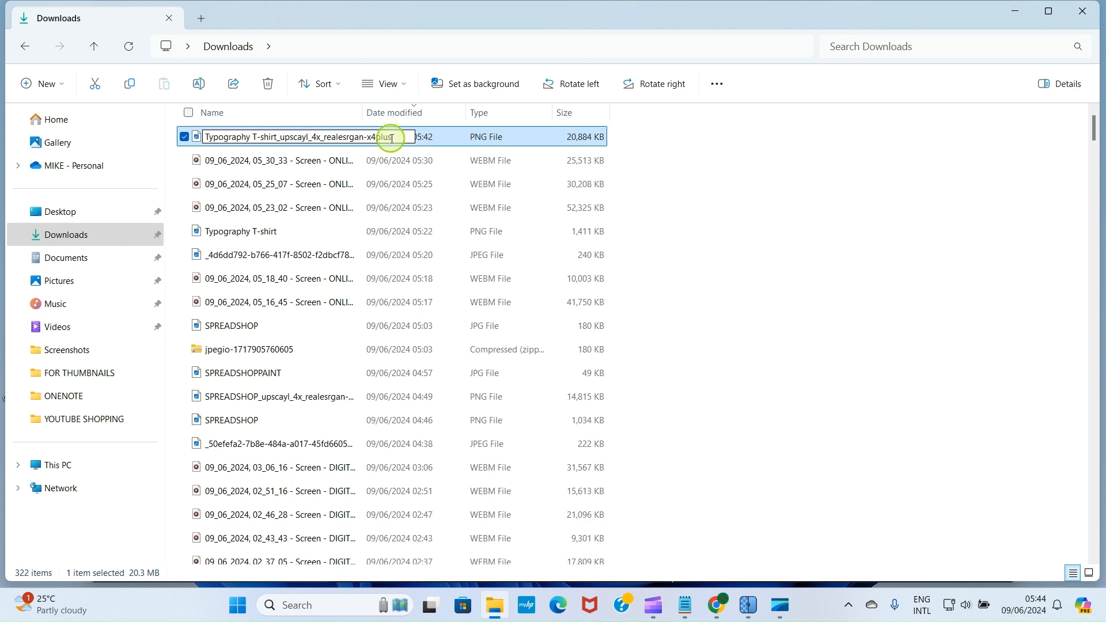
key("BackSpace")
key("BackSpace")
key("BackSpace")
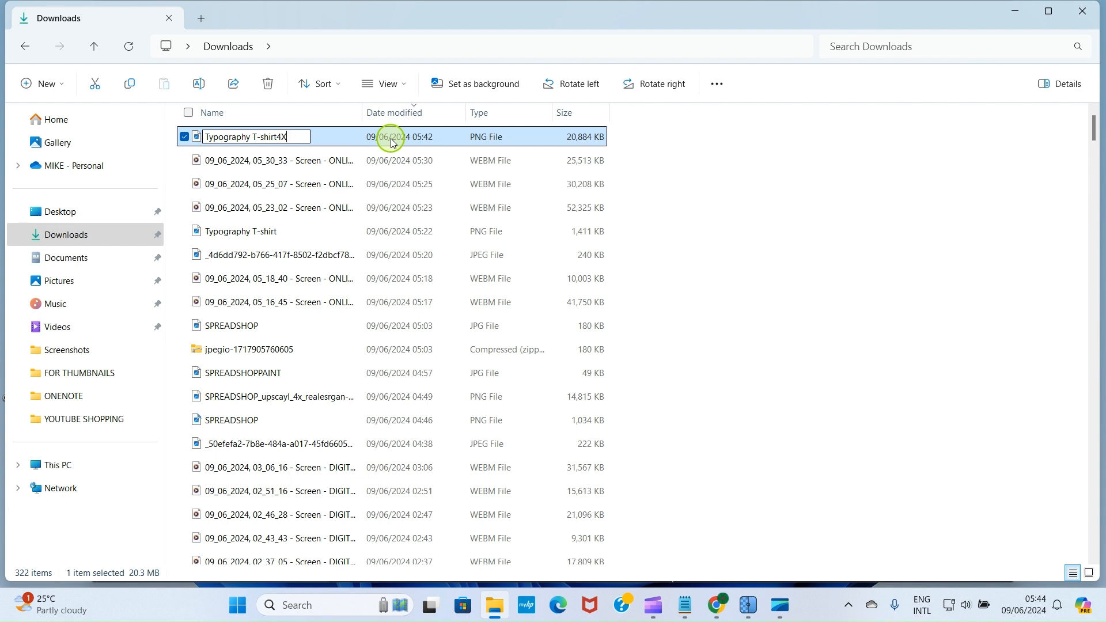
left_click(391, 141)
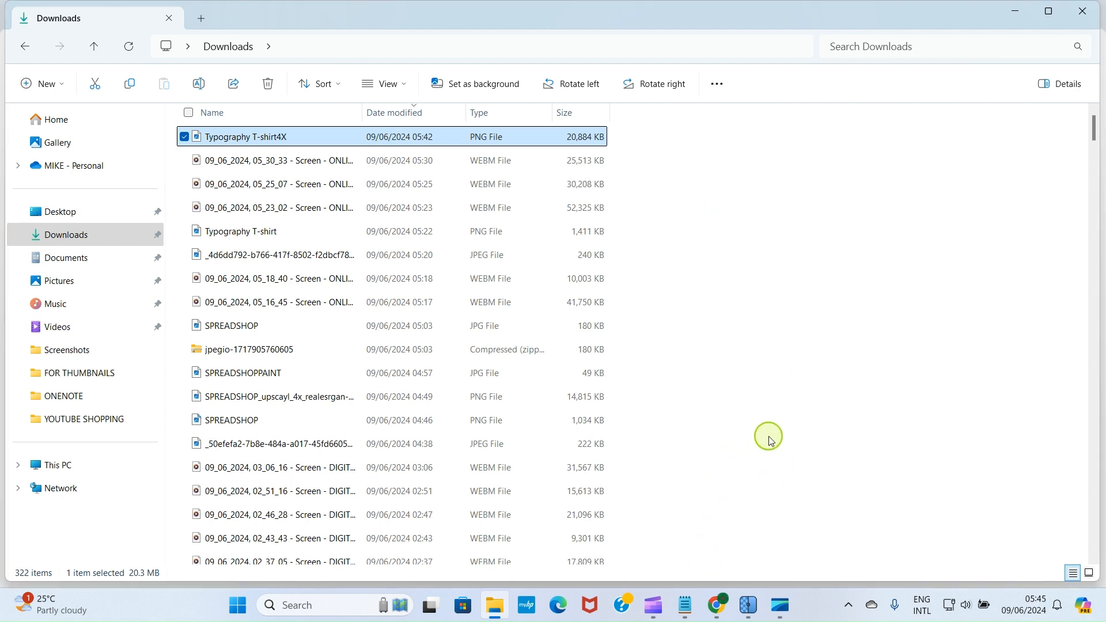
left_click(717, 605)
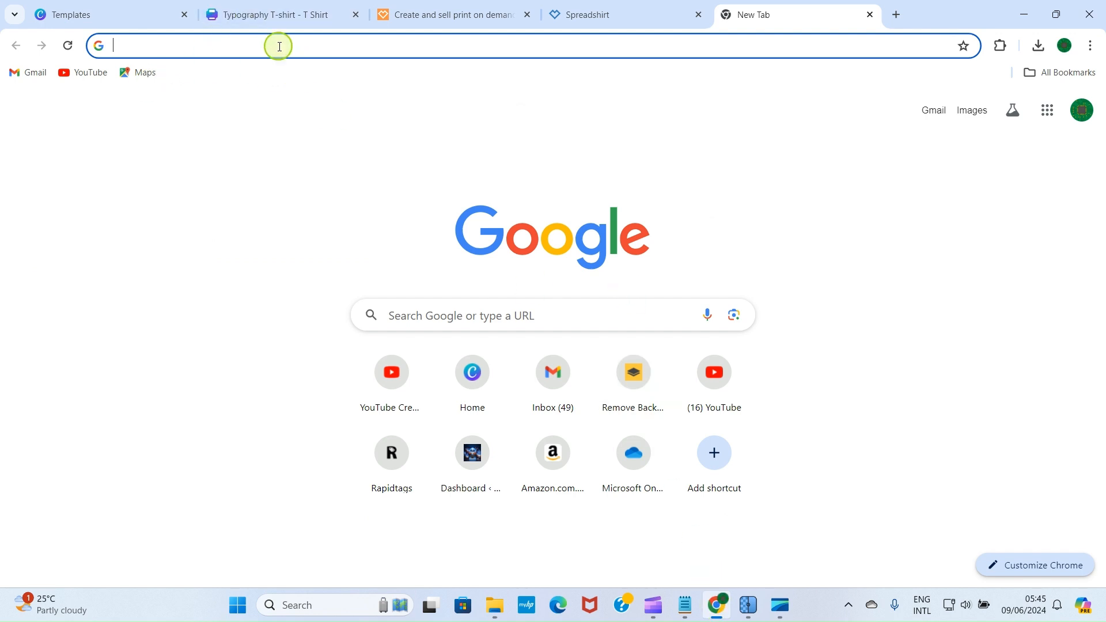
Step: Switch to the Spreadshirt tab showing the partner Dashboard with 0.00 € credit
type("s")
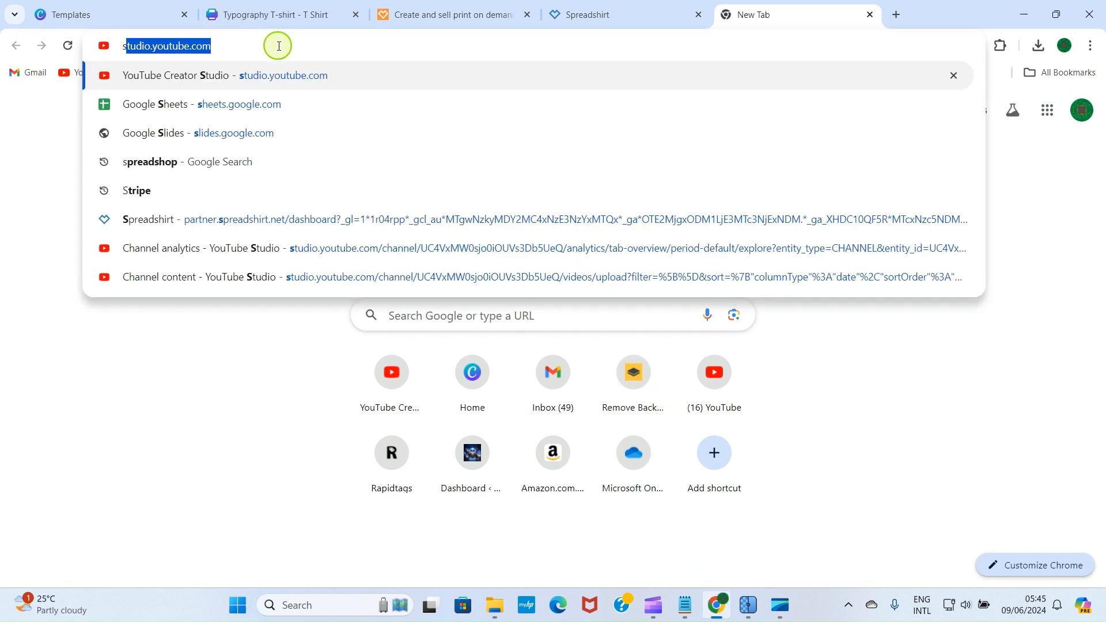
type("or")
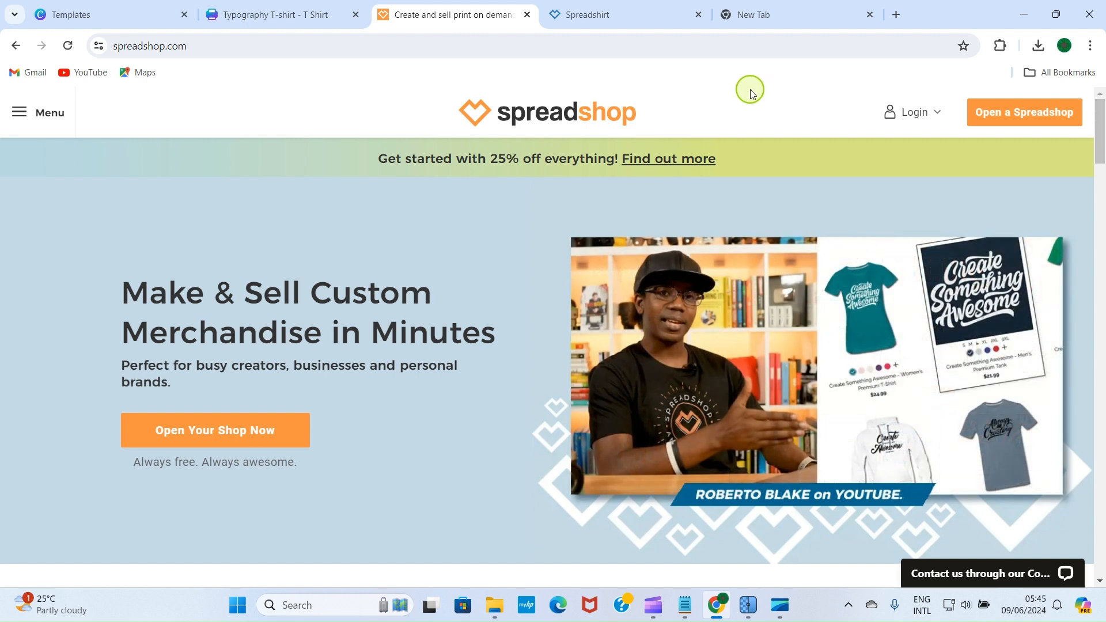
left_click(633, 14)
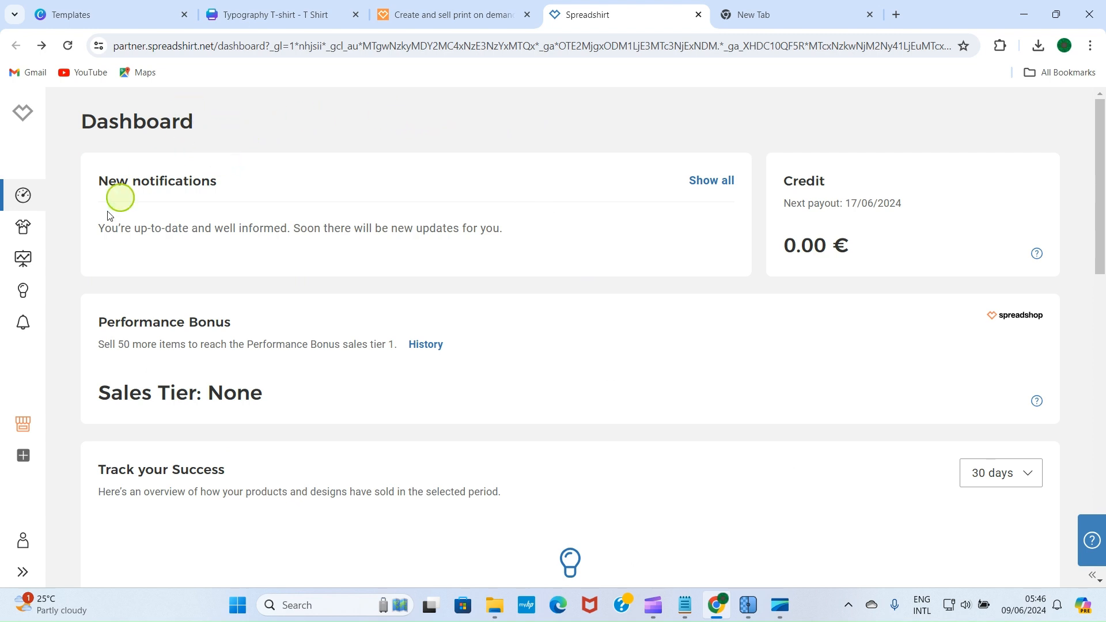
Step: Upload Typography T-shirt4X from Downloads as a new Spreadshirt design
left_click(25, 229)
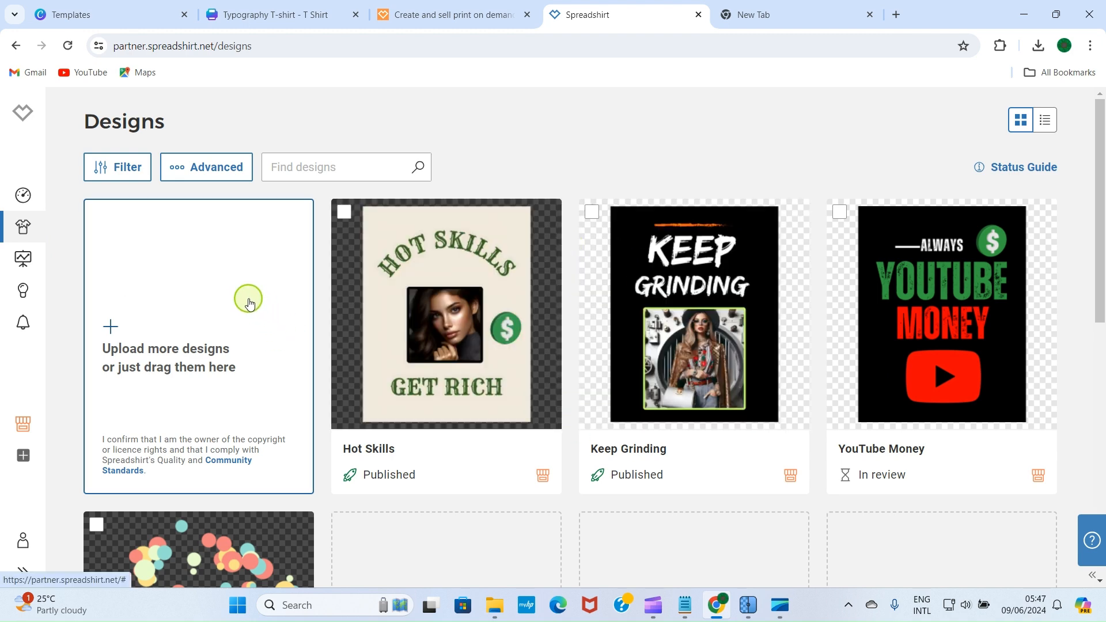
left_click(111, 323)
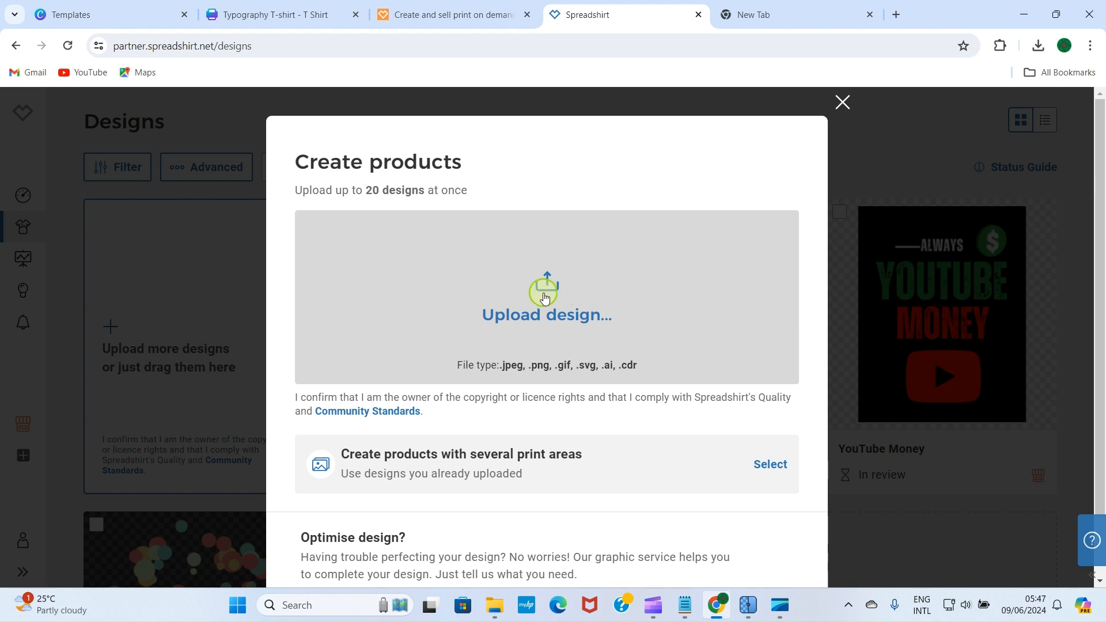
left_click(543, 292)
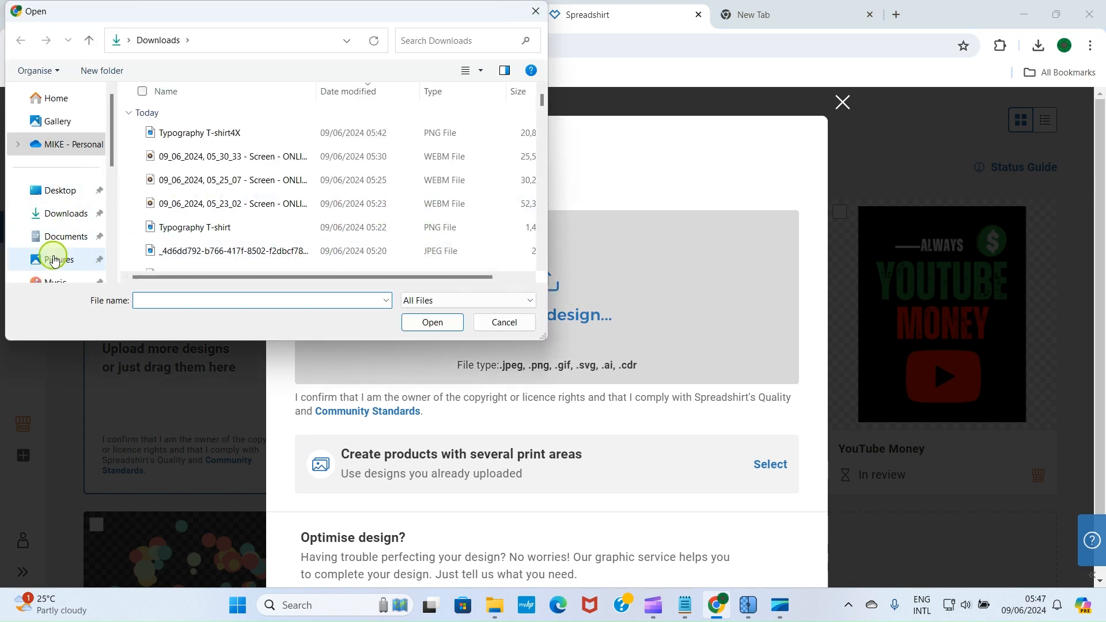
scroll(54, 258, "down", 1)
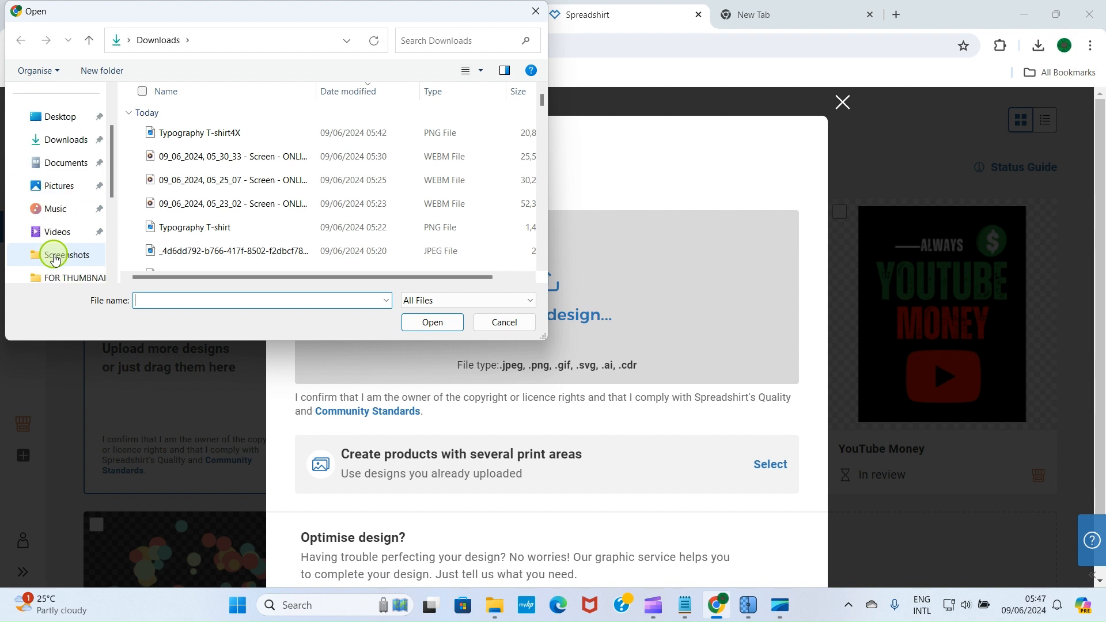
left_click(60, 145)
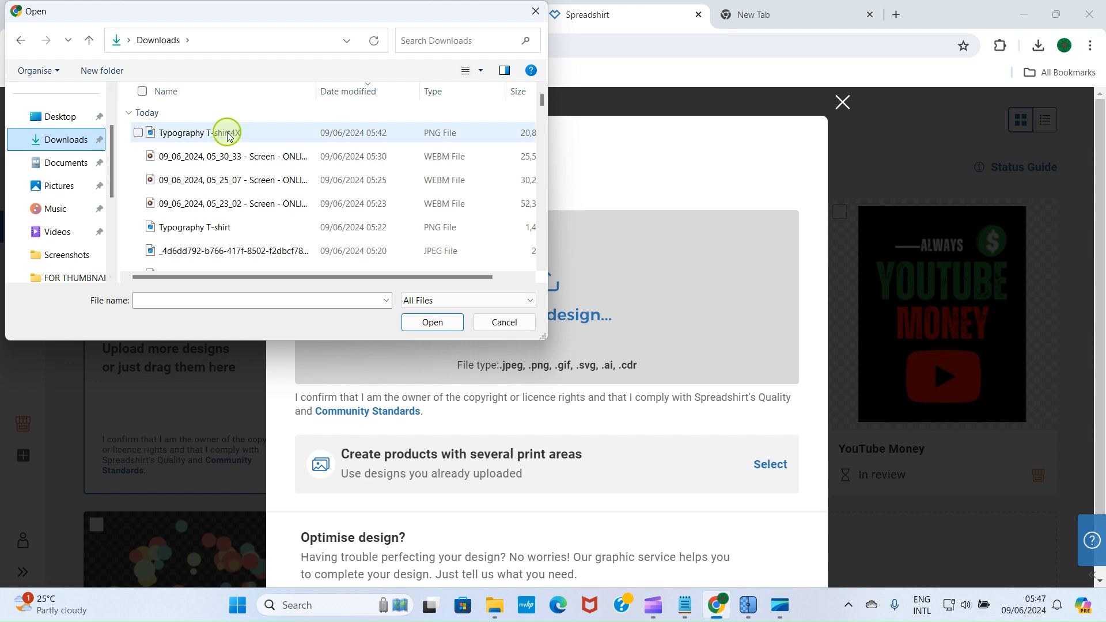
left_click(207, 133)
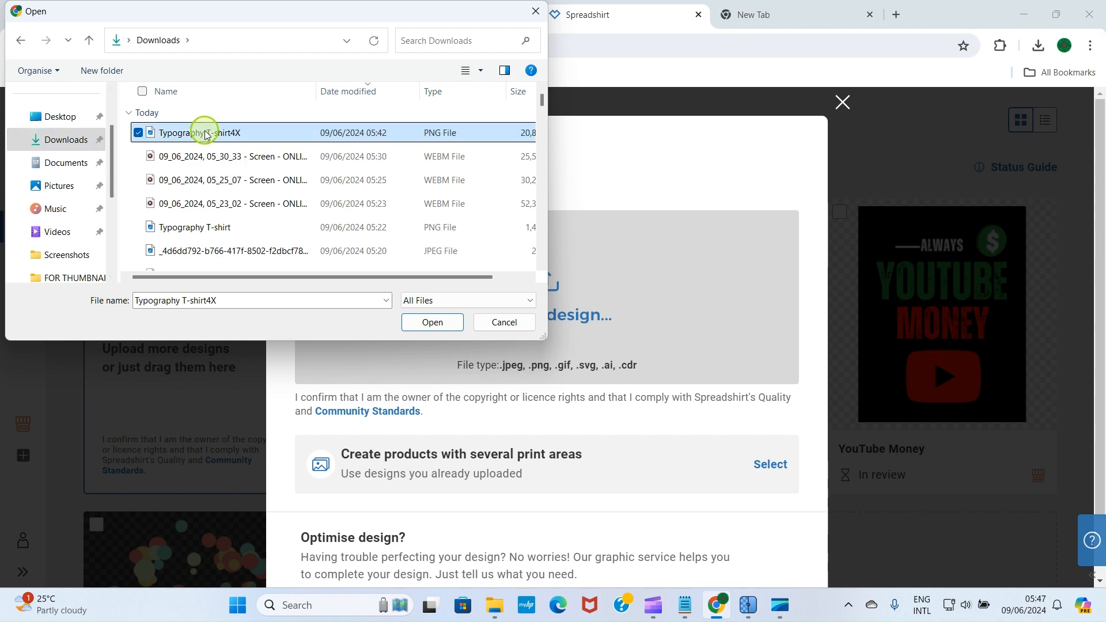
left_click(435, 322)
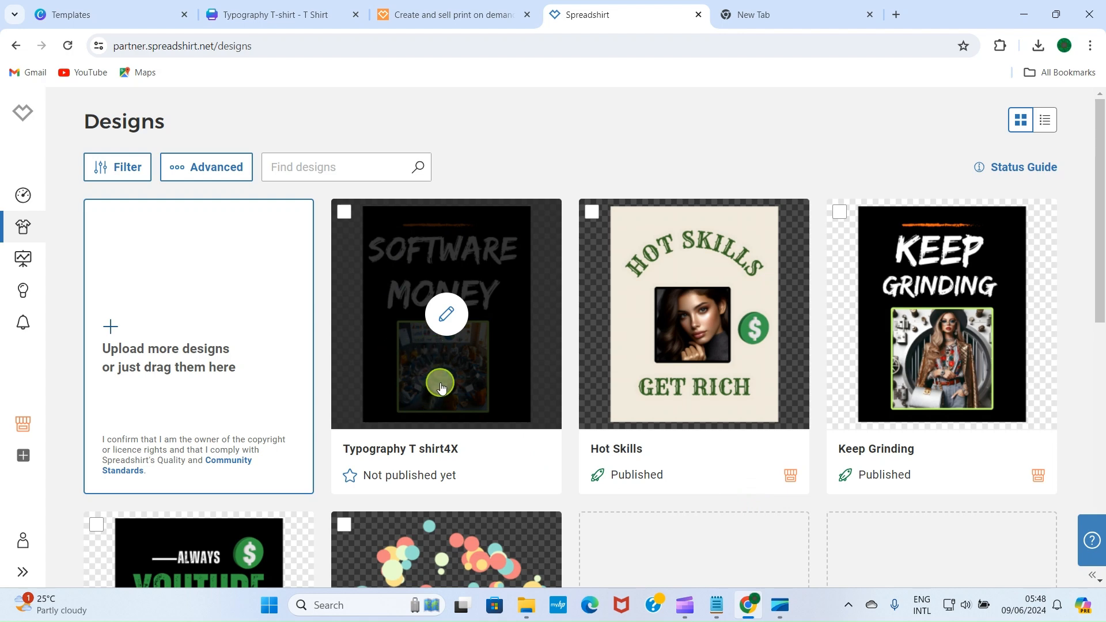
Step: Start creating products for the new design and review the preselected product list
left_click(447, 316)
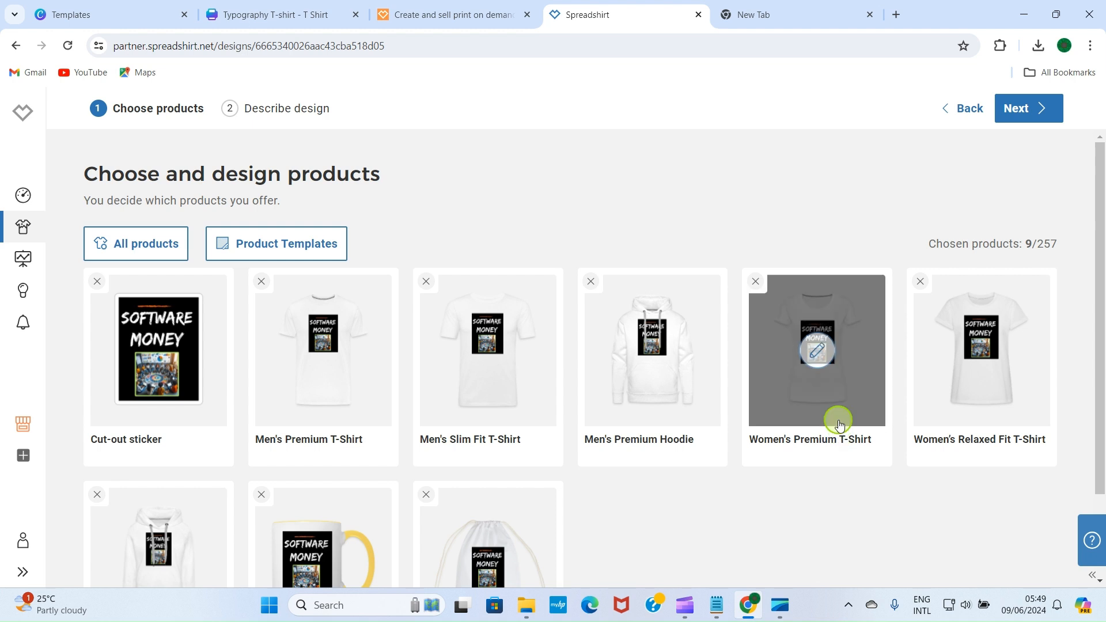
scroll(681, 514, "down", 2)
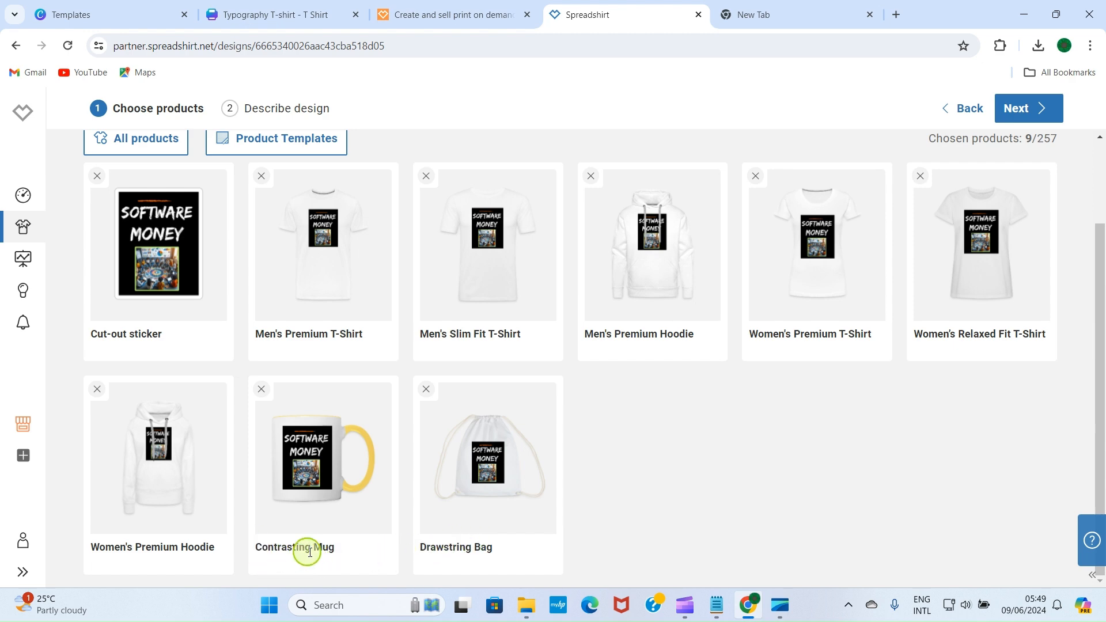
scroll(662, 498, "up", 2)
scroll(661, 496, "down", 2)
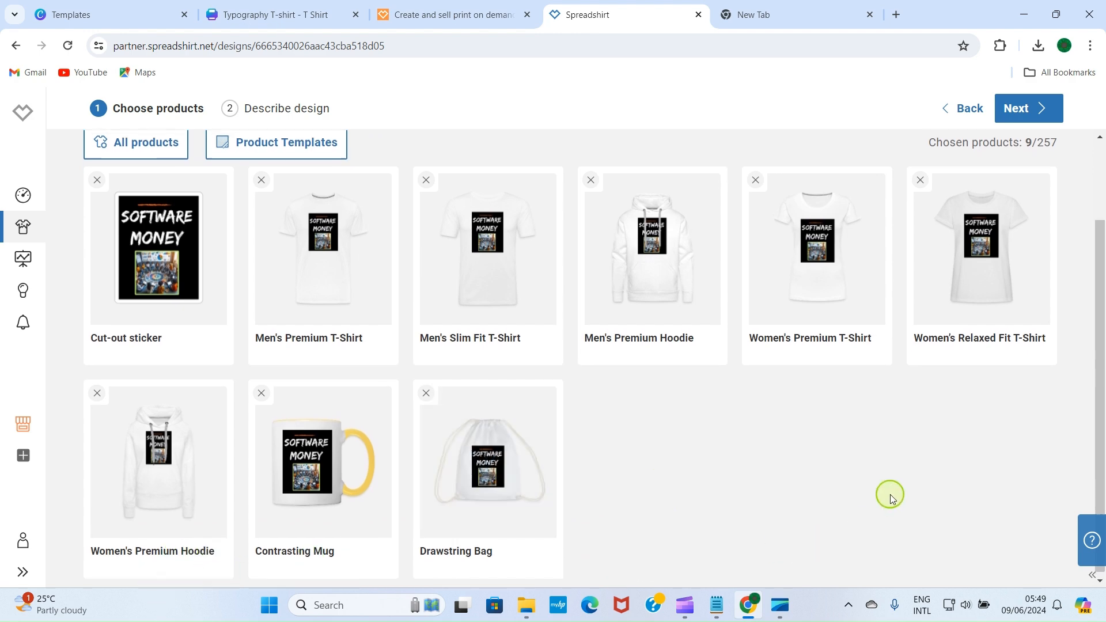
scroll(889, 494, "up", 2)
scroll(890, 497, "down", 2)
scroll(460, 304, "up", 2)
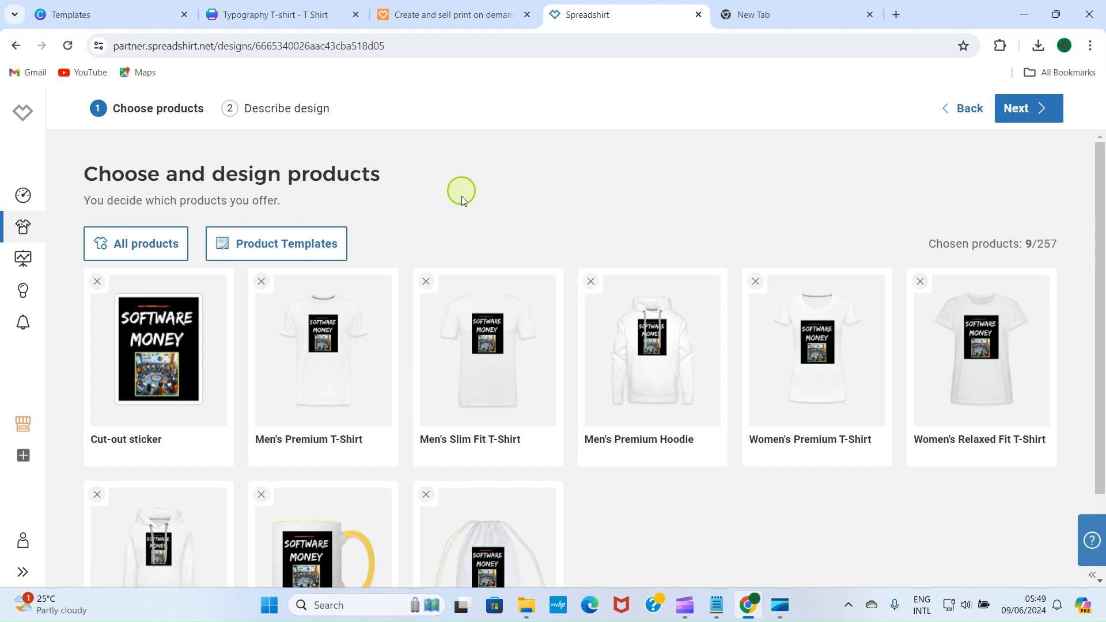
Step: Add the Organic Baby Contrasting Bodysuit, Organic Baby T-Shirt and Stanley/Stella baby zip hoodie
left_click(144, 247)
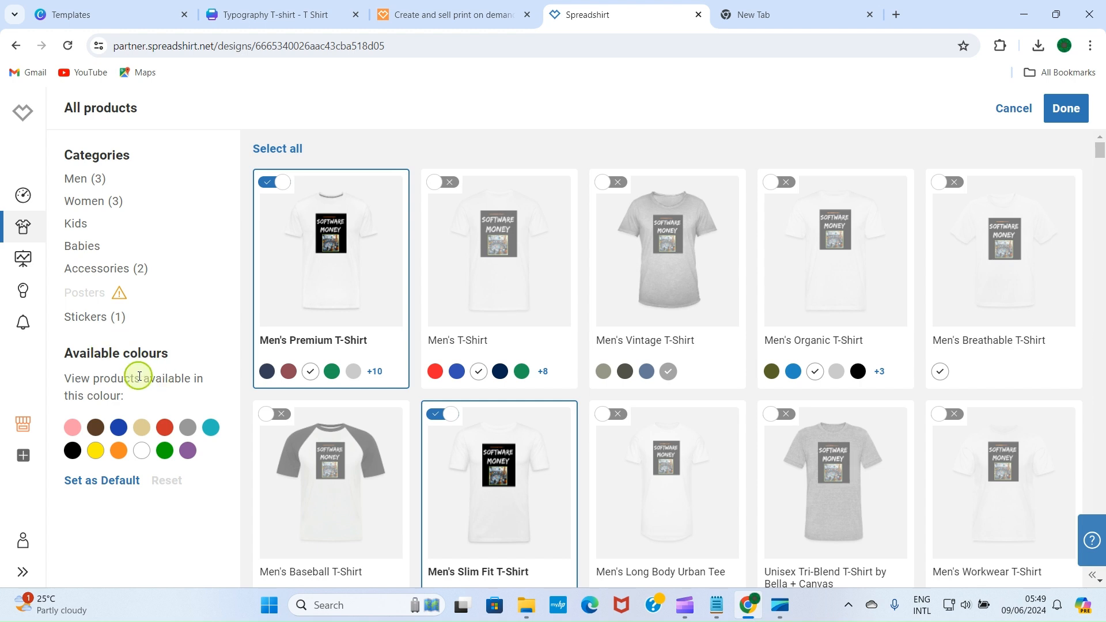
left_click(84, 248)
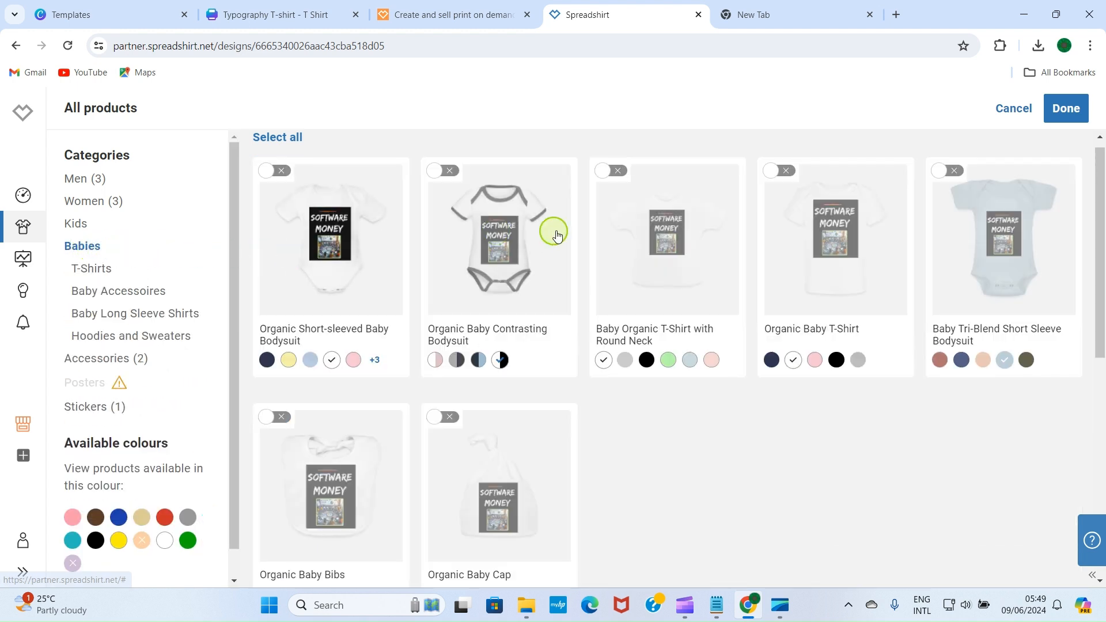
left_click(442, 172)
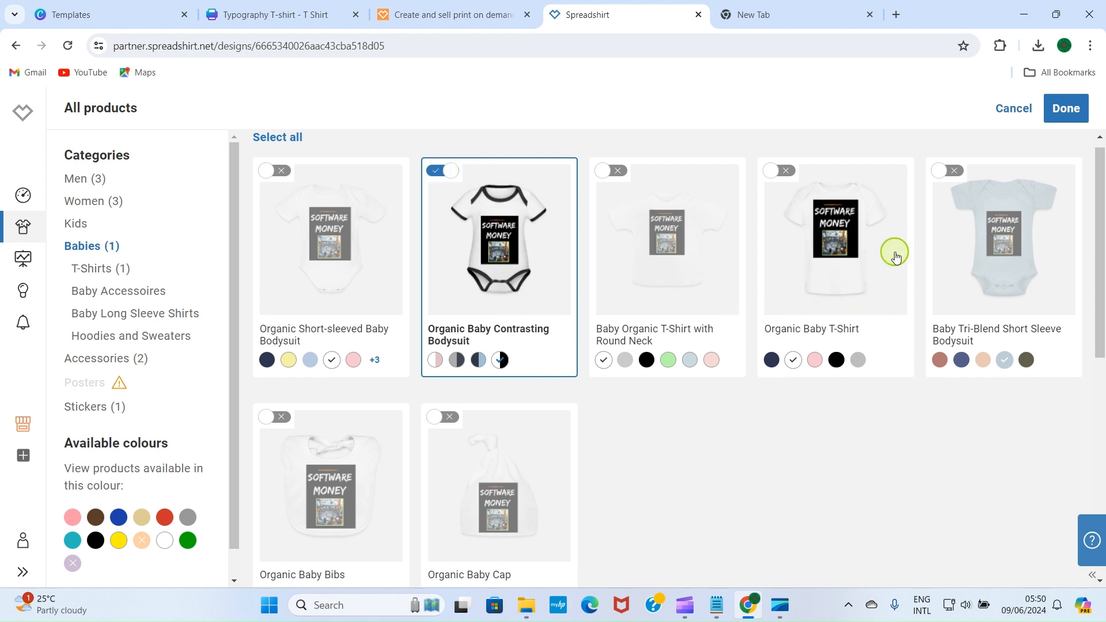
left_click(774, 172)
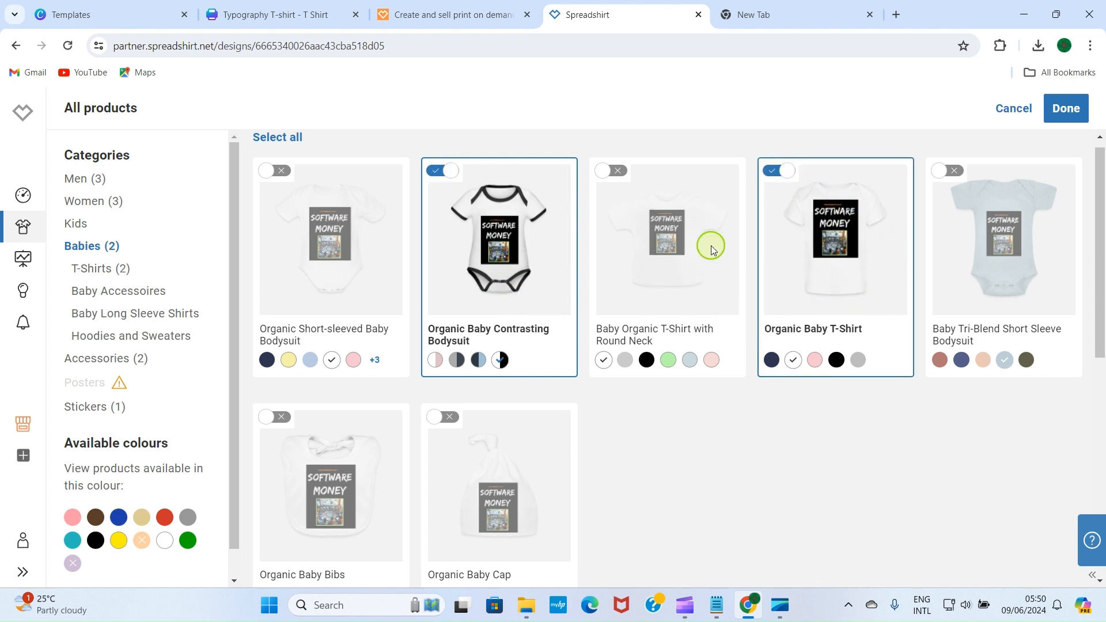
scroll(484, 518, "down", 6)
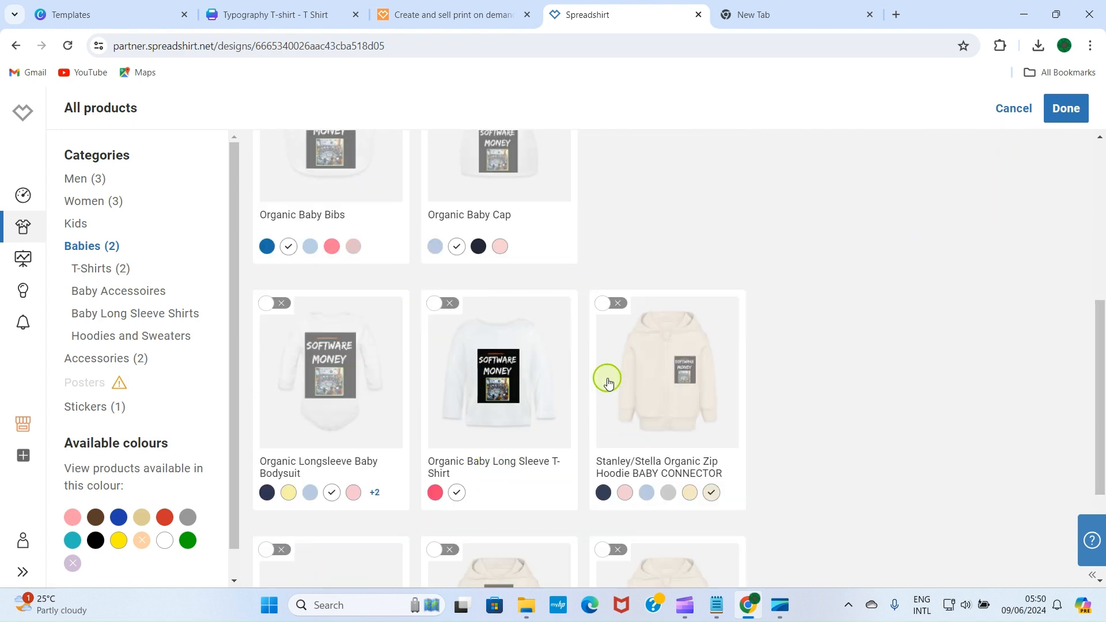
left_click(604, 311)
scroll(495, 444, "down", 3)
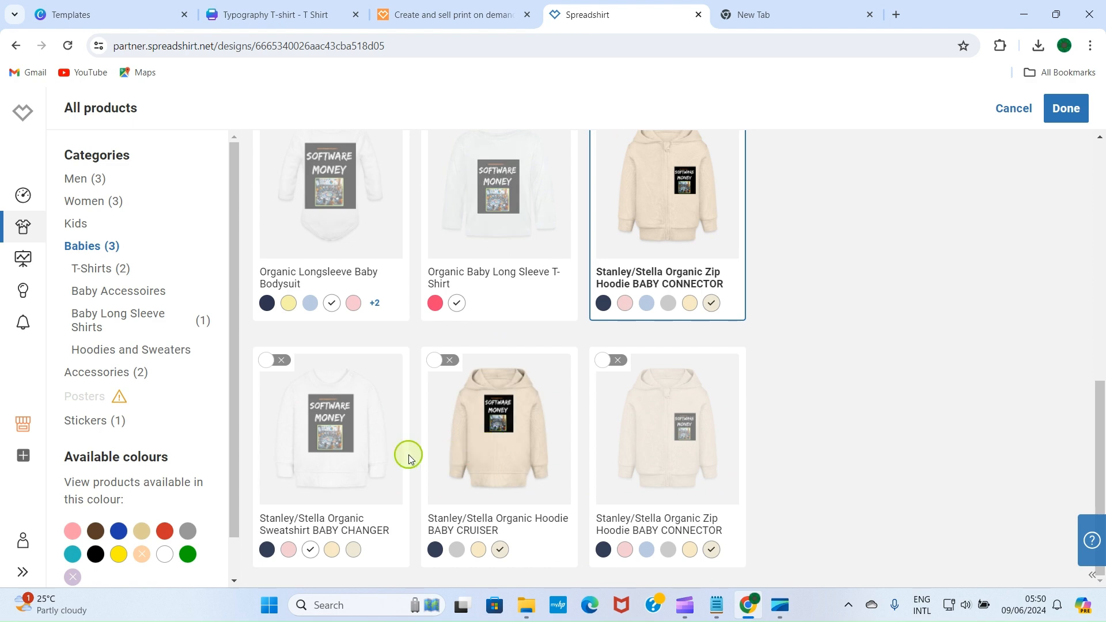
scroll(432, 449, "up", 2)
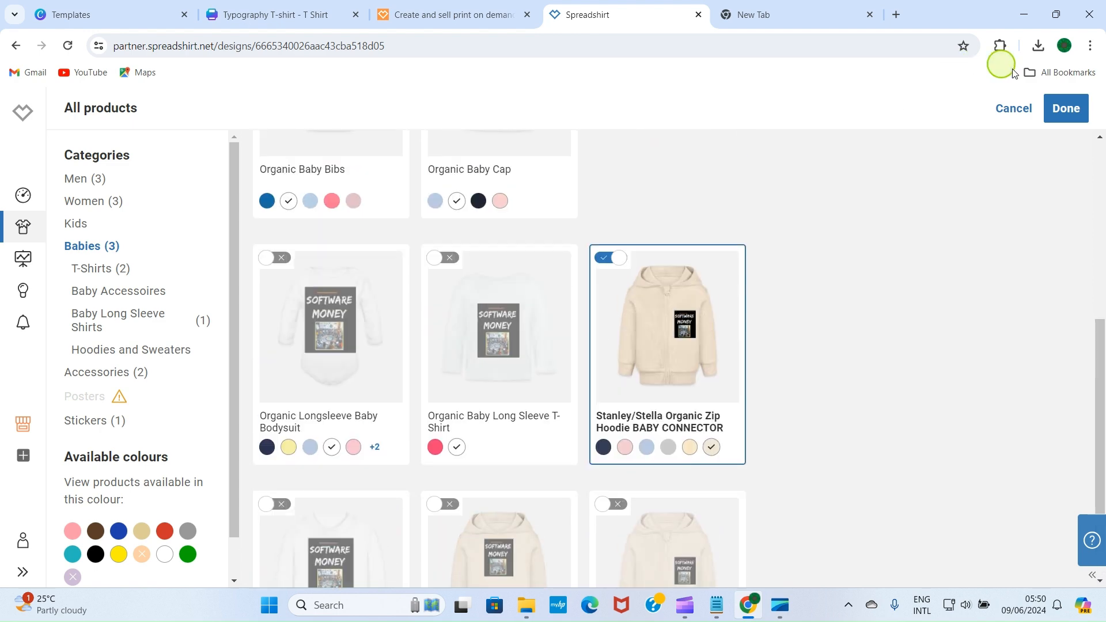
Step: Confirm the twelve chosen products and proceed to the Describe your design step
left_click(1065, 109)
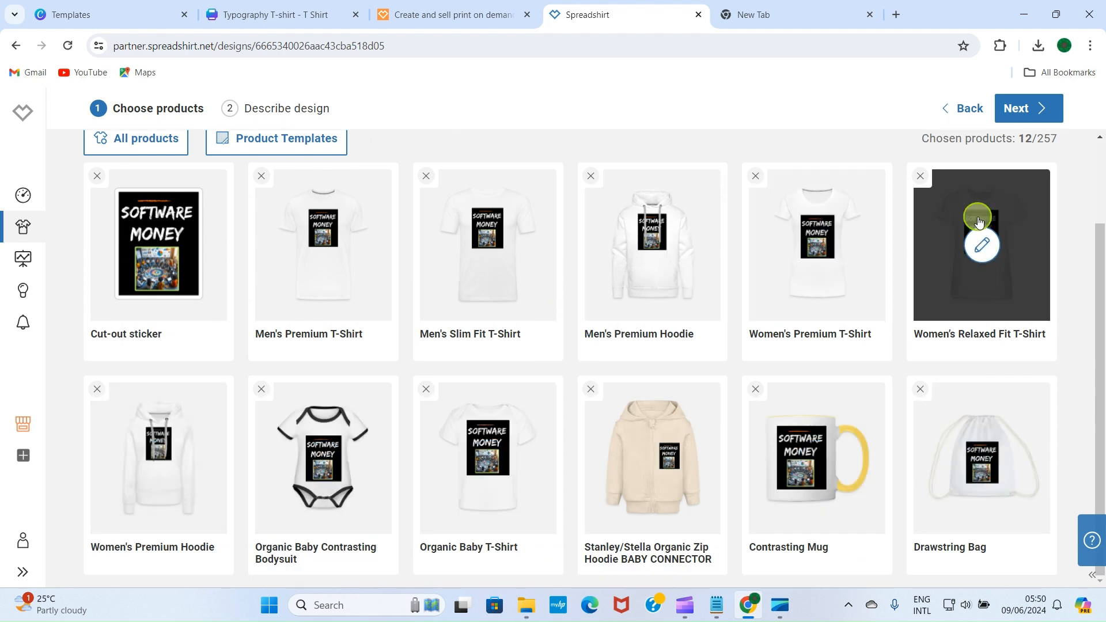
scroll(668, 277, "up", 2)
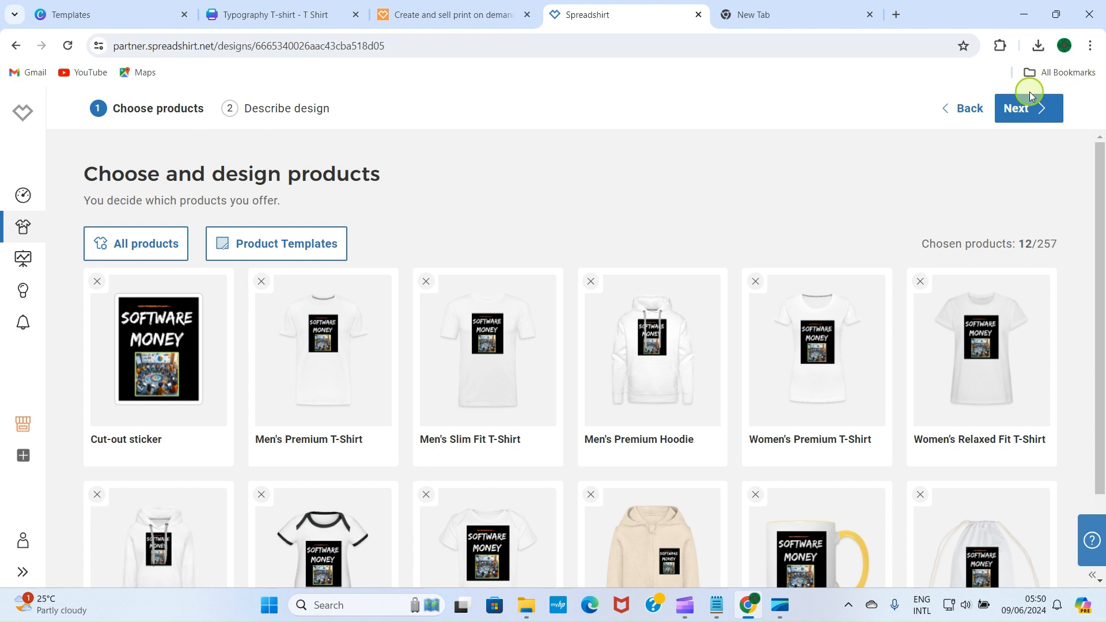
left_click(1030, 110)
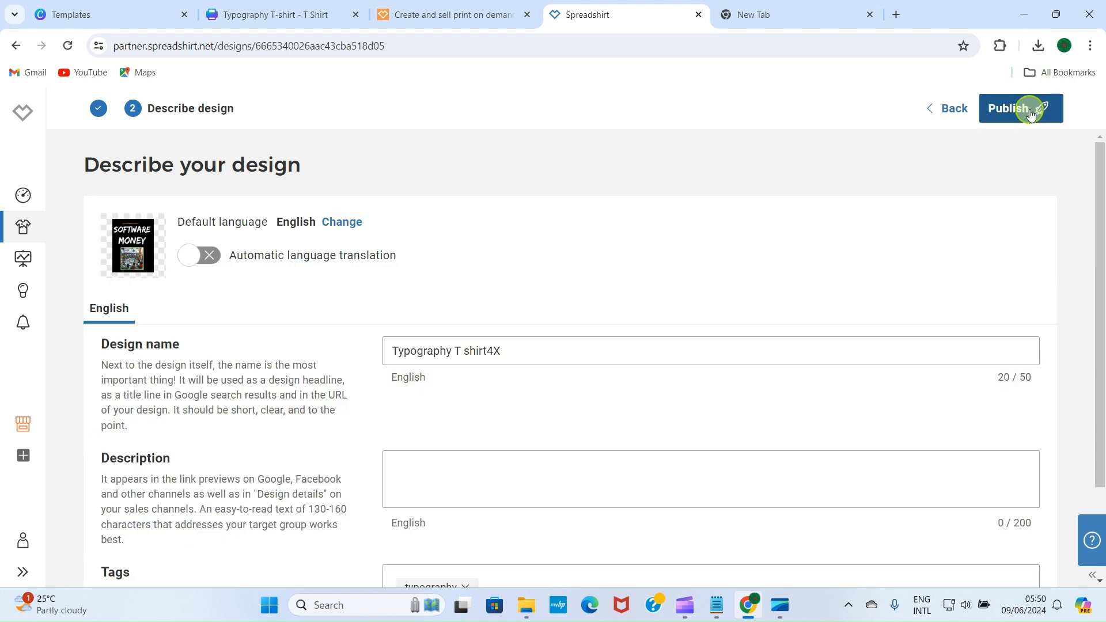
Step: Name the design 'Software money' with description 'This is a design on quality products that you can purchase'
left_click(461, 352)
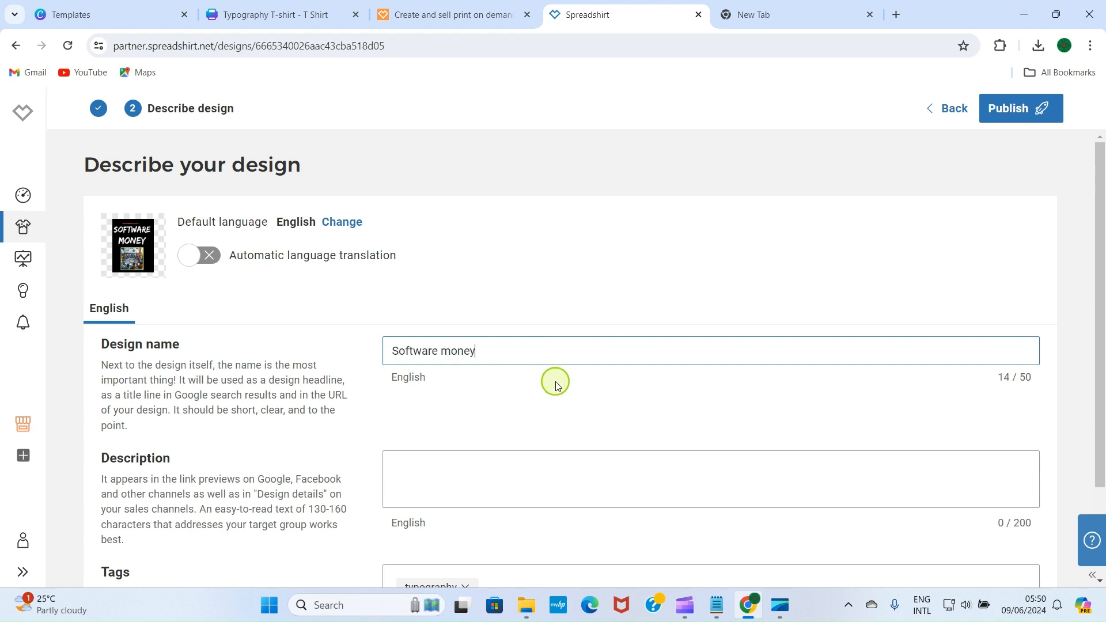
left_click(411, 476)
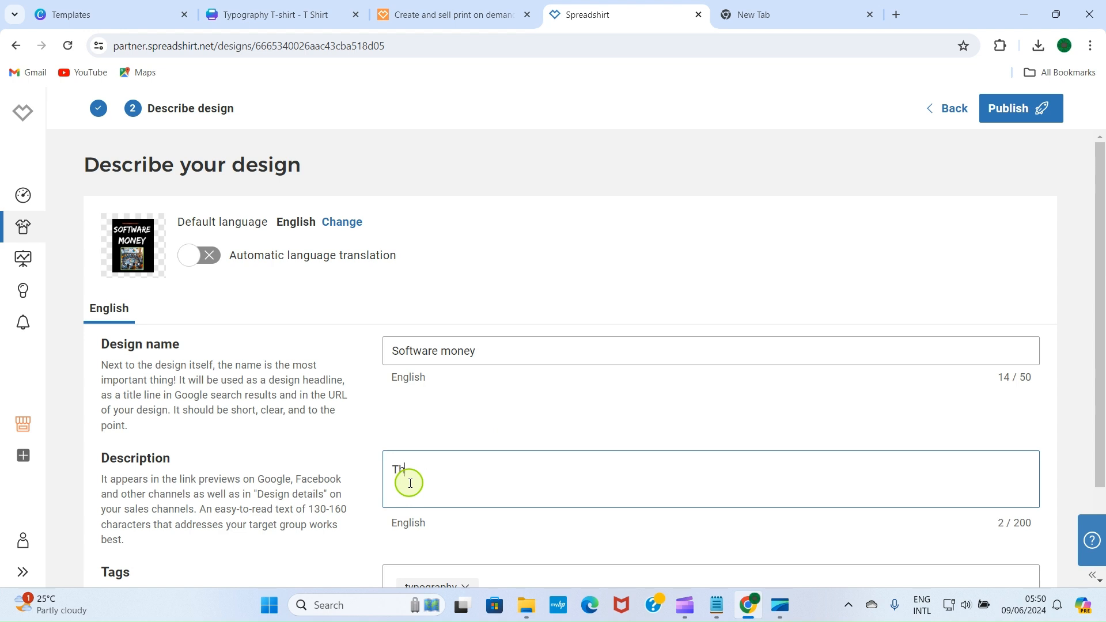
type("This is a design on quality products that you can purchase.")
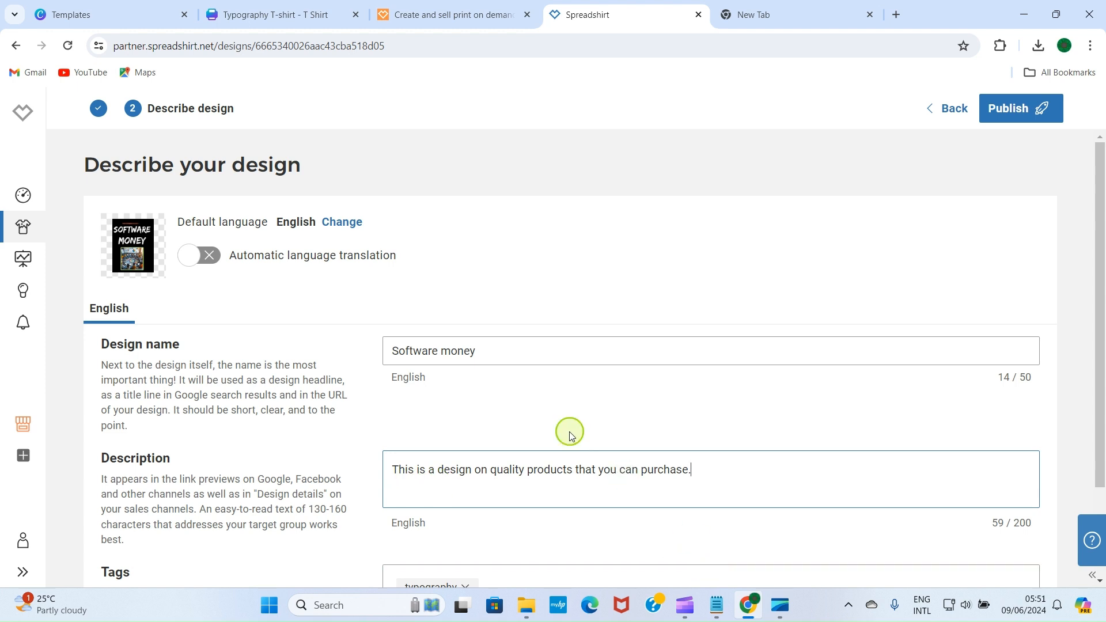
scroll(565, 438, "down", 2)
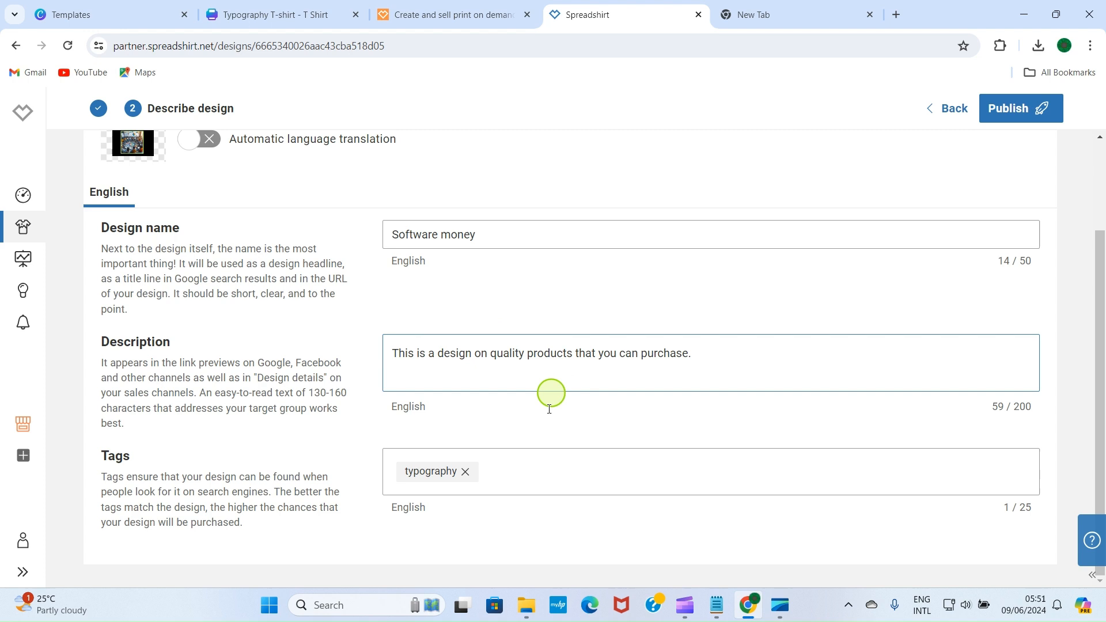
Step: Replace the typography tag with the tags software and money
left_click(545, 475)
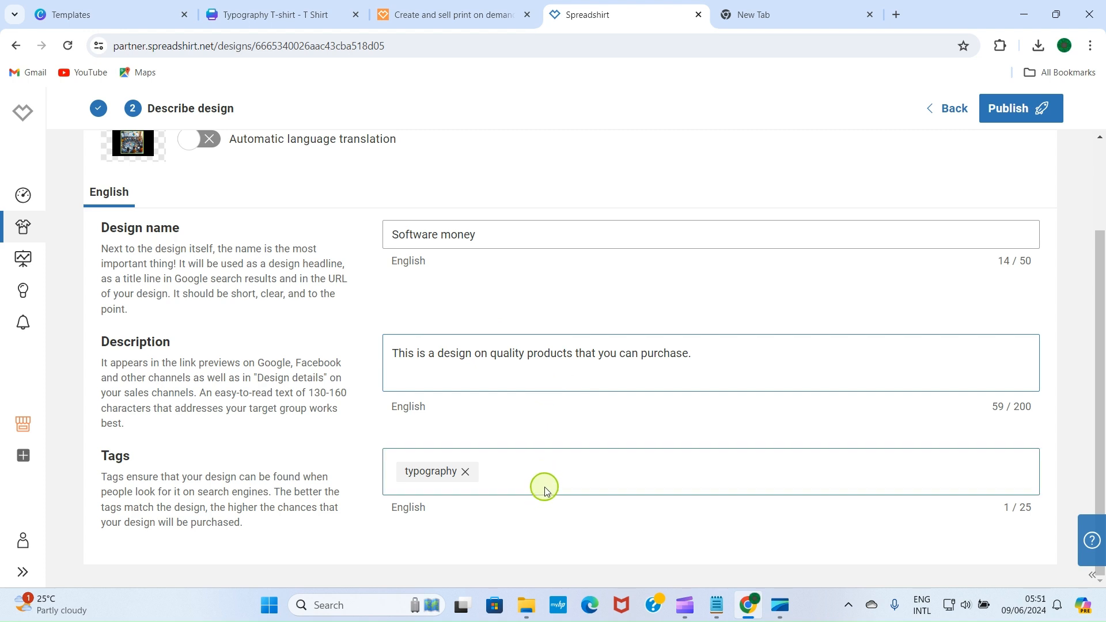
left_click(465, 472)
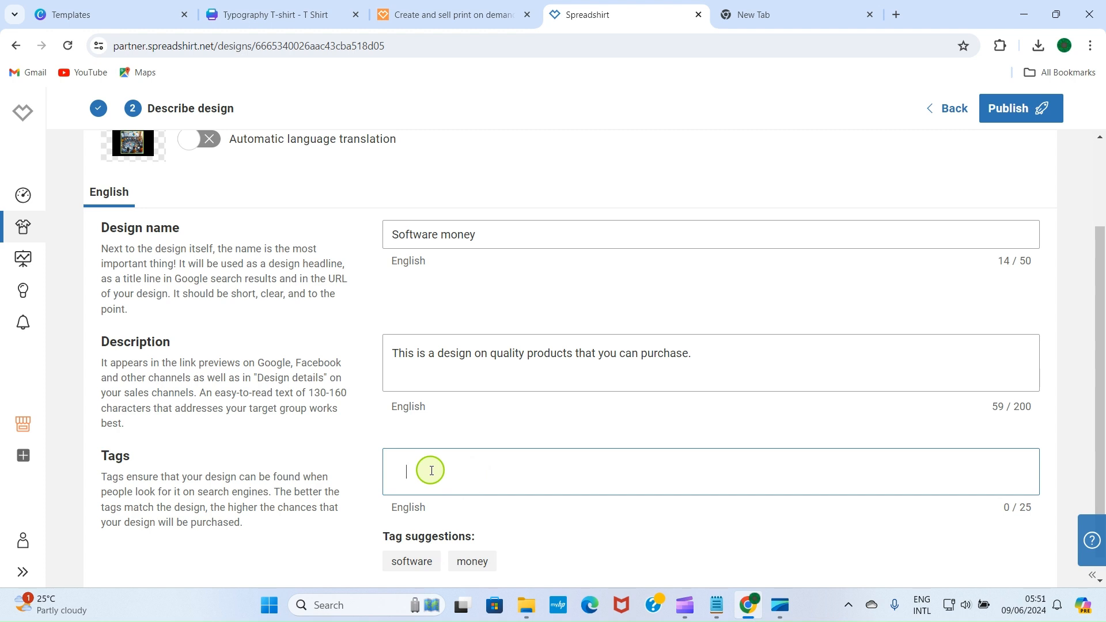
left_click(409, 560)
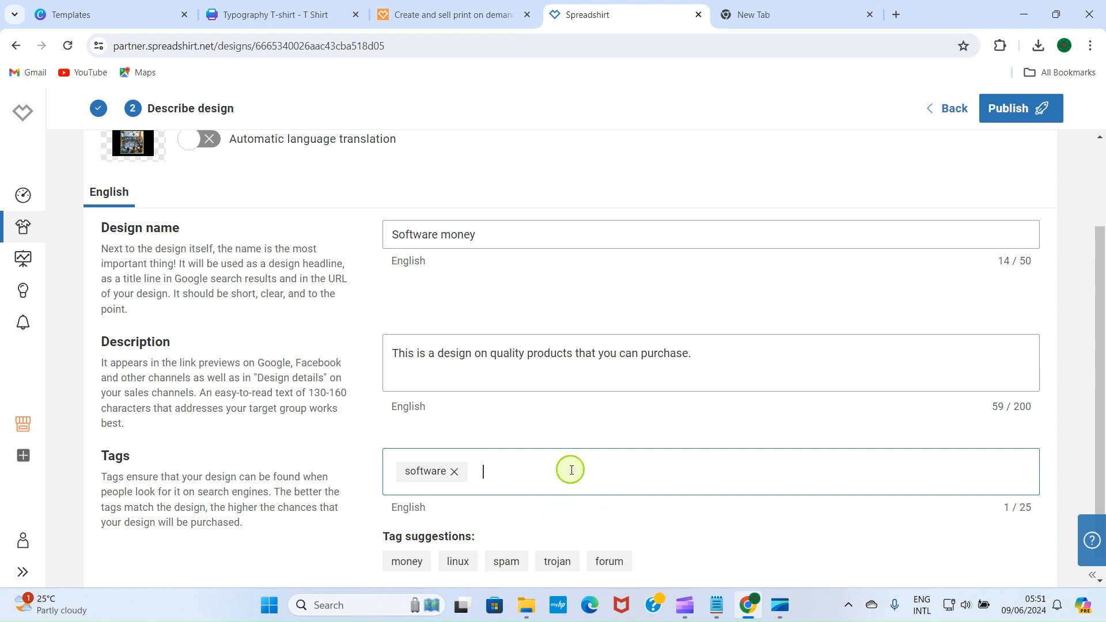
left_click(407, 562)
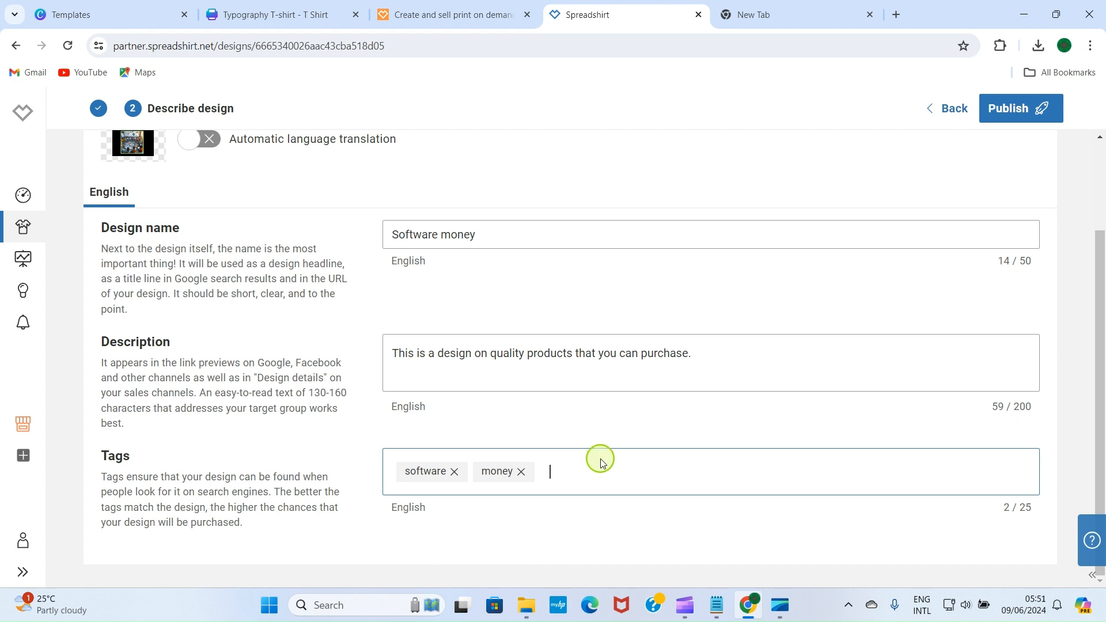
Step: Add the tags women t-shirt, babies wears and men shirt
type("wom")
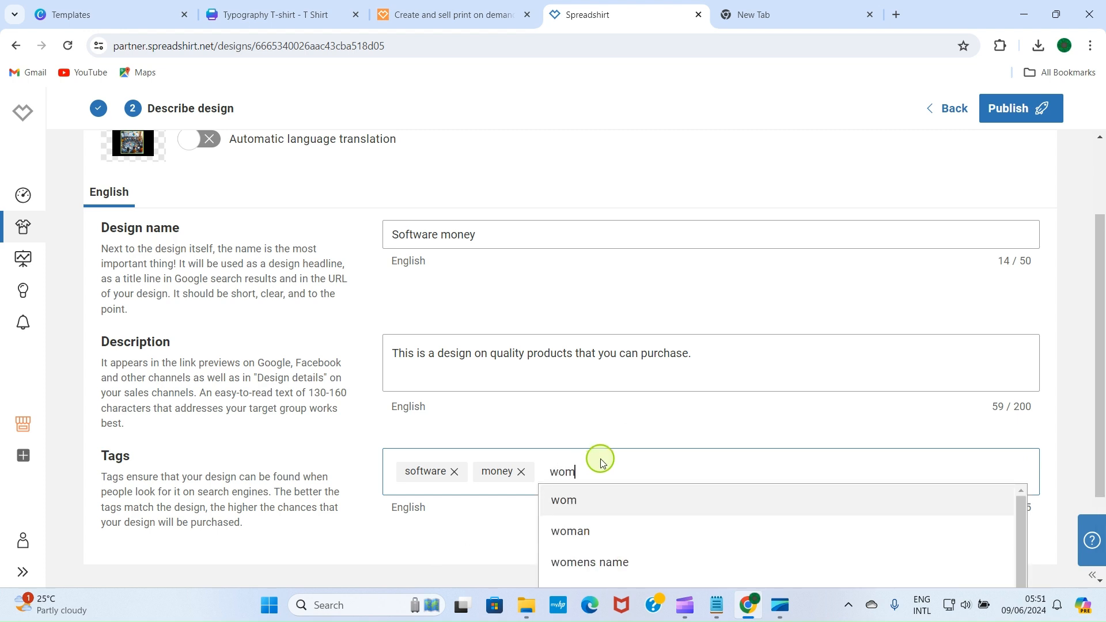
type("wnen t")
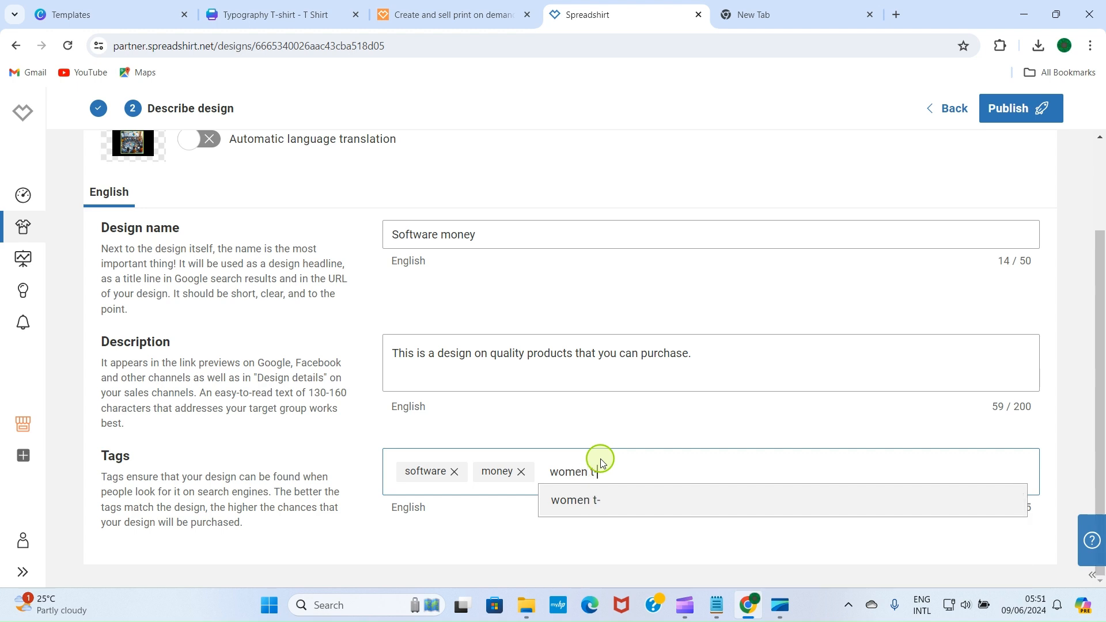
type("-shirt")
key("Return")
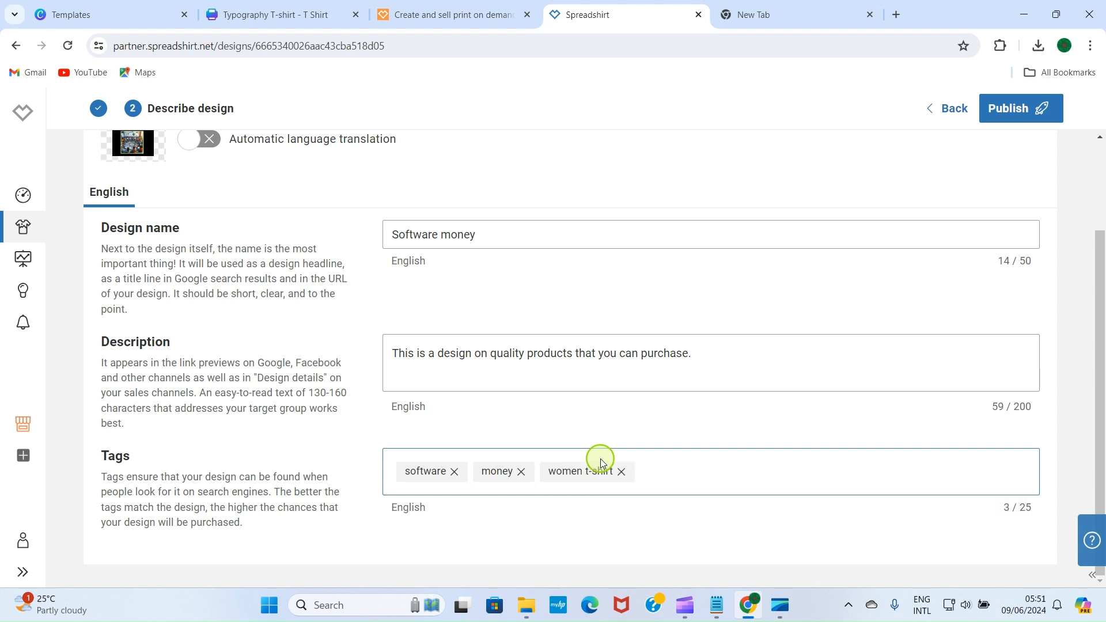
type("bab")
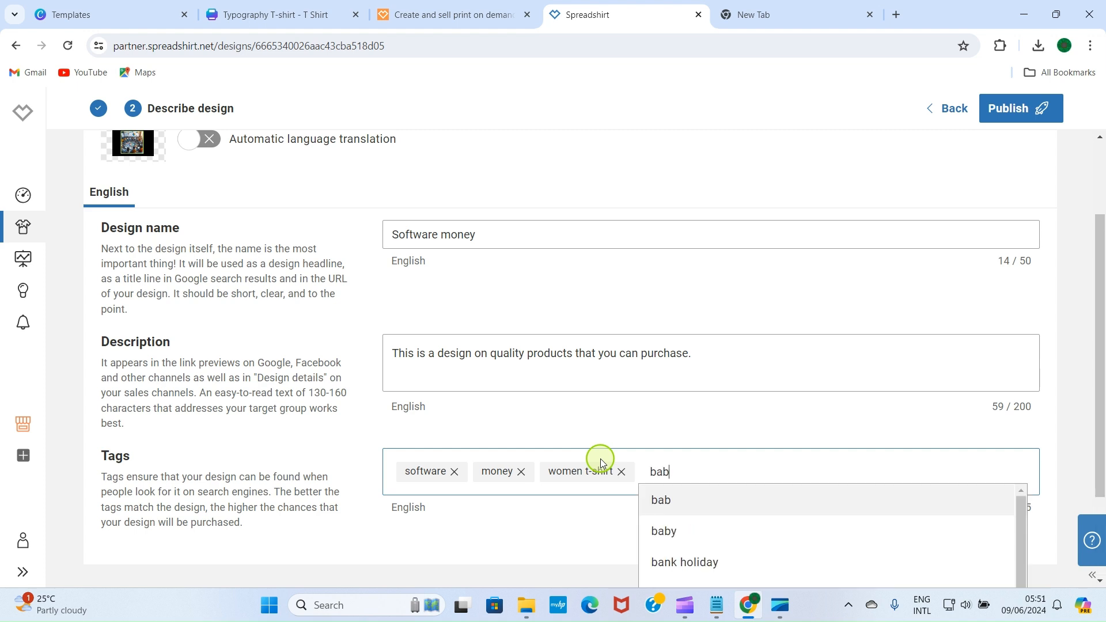
type("ies wears")
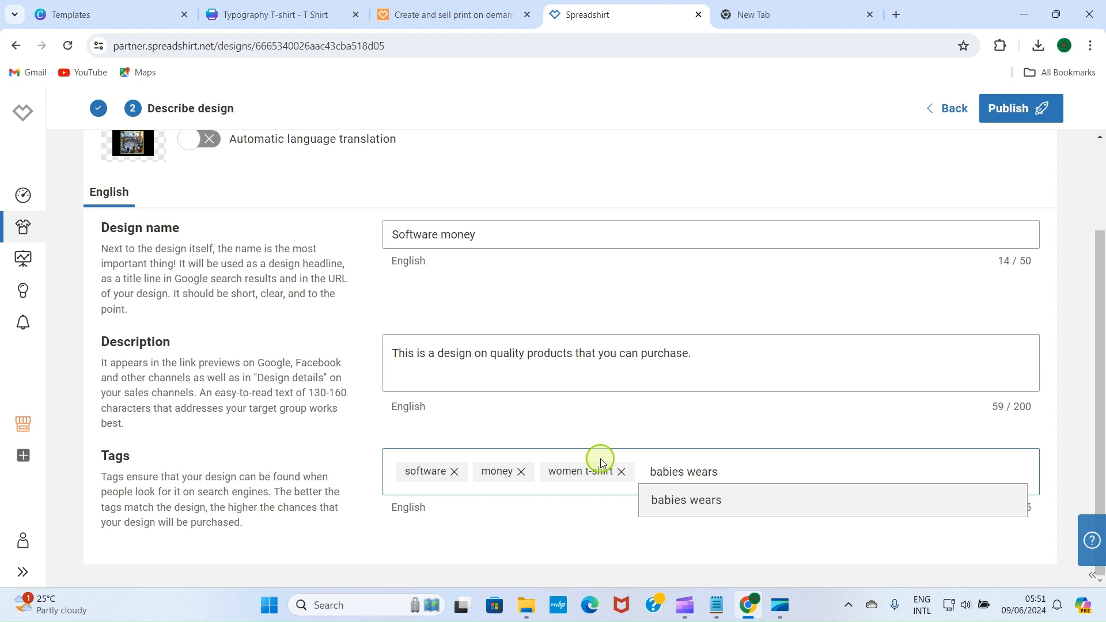
key("Return")
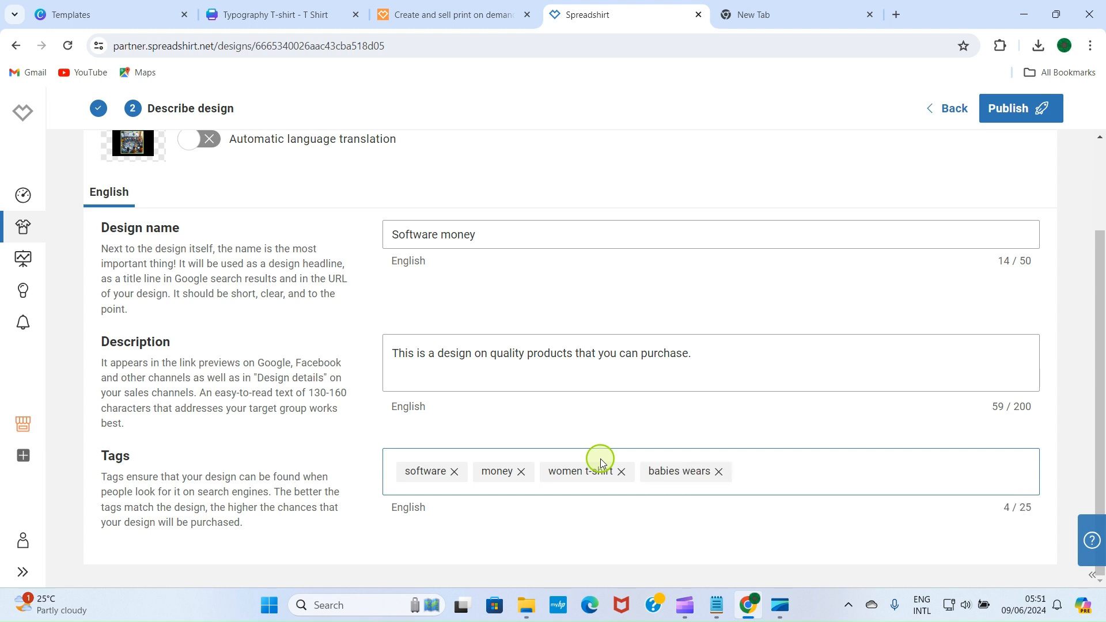
type("men shirt")
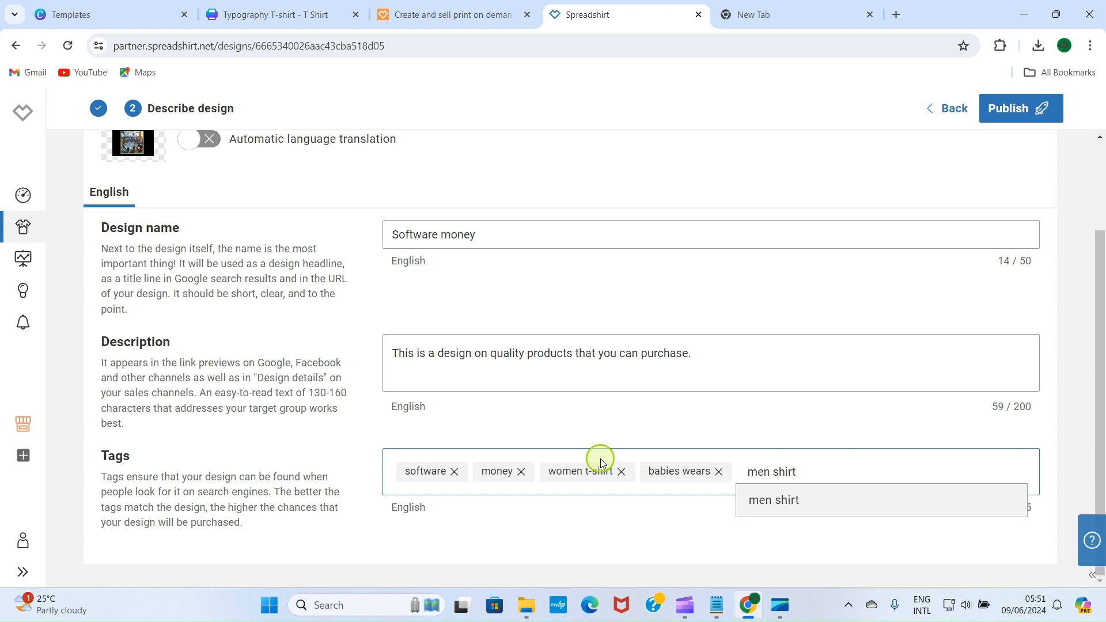
key("Return")
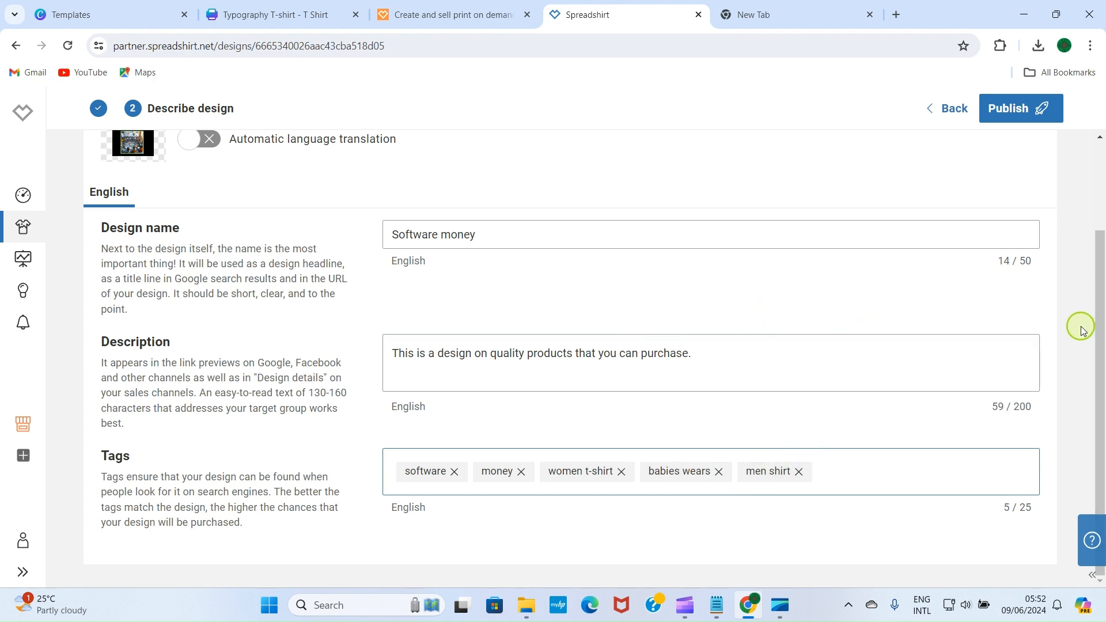
scroll(1082, 330, "up", 2)
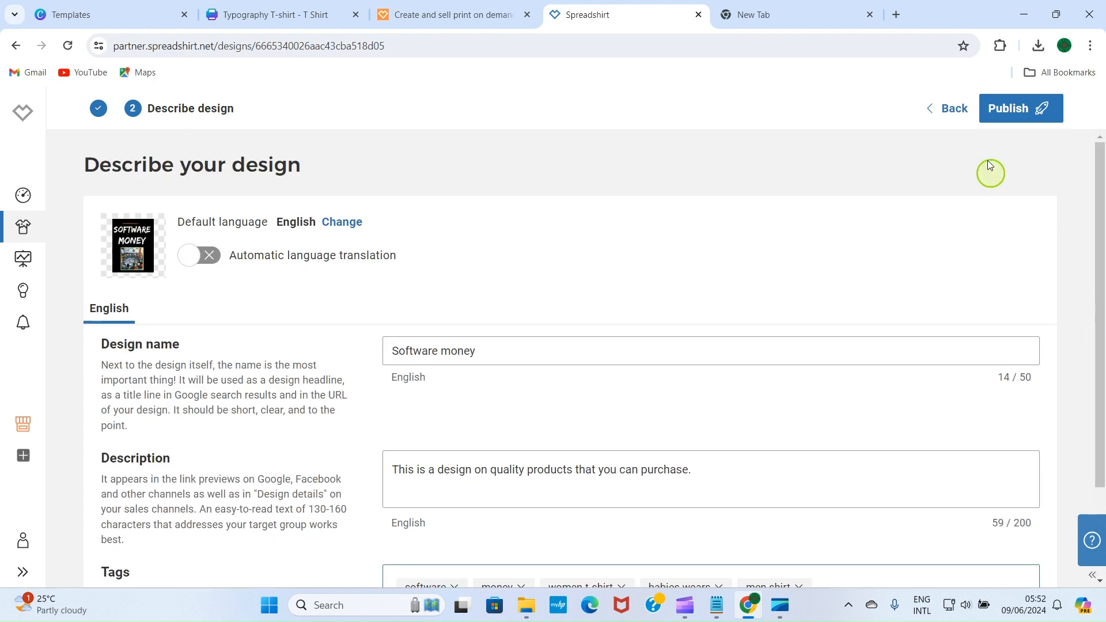
Step: Publish the Software money design to 12 products and view the Shop Settings preview
left_click(1002, 111)
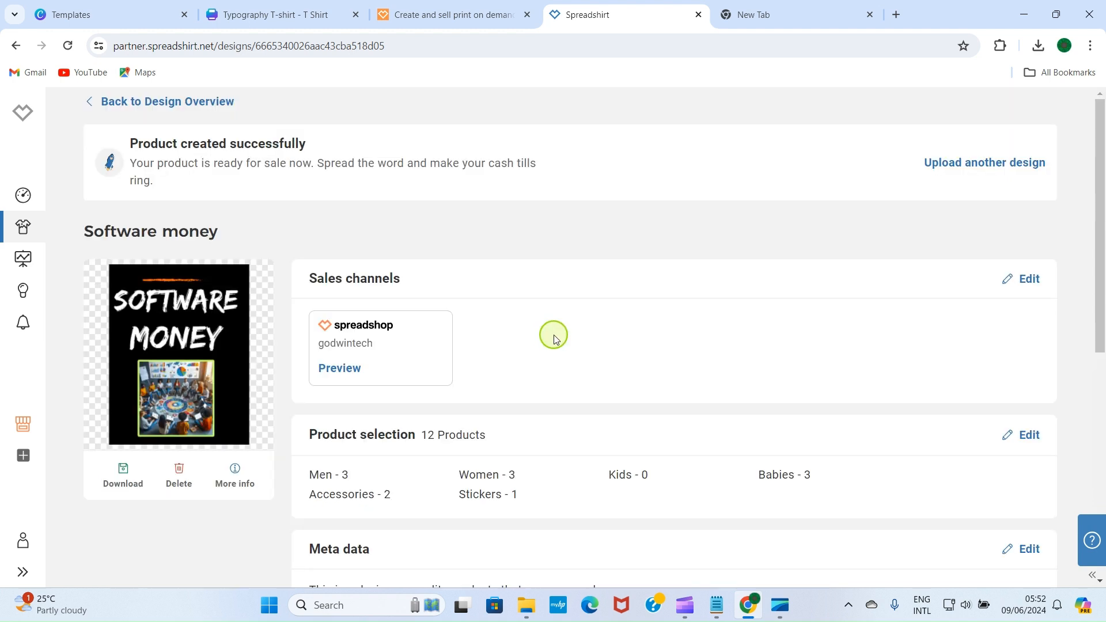
scroll(587, 376, "down", 5)
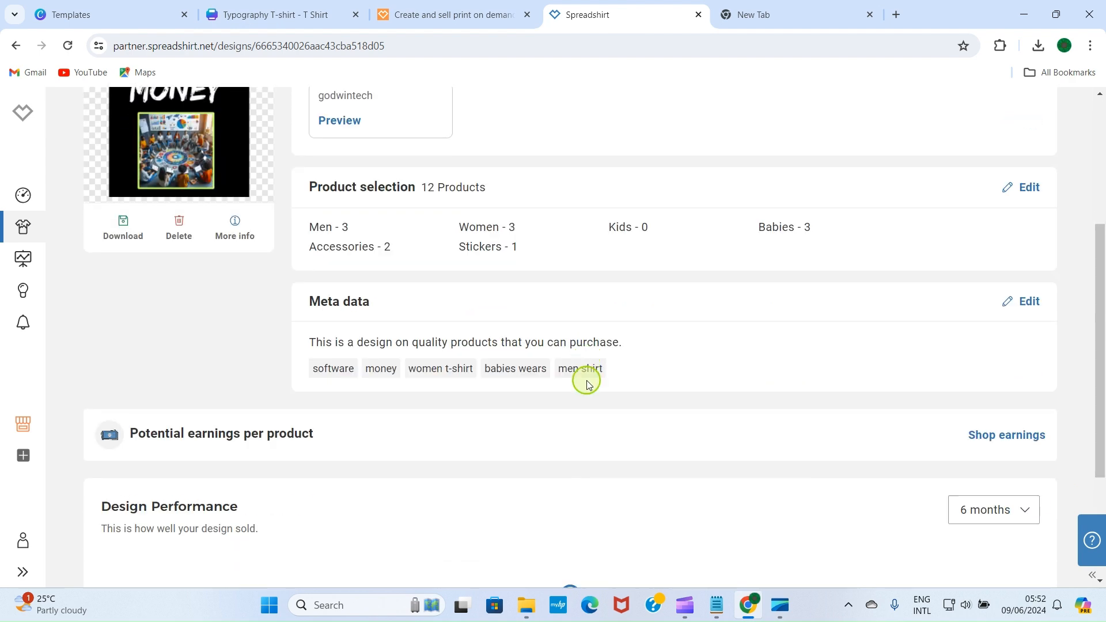
scroll(579, 371, "up", 5)
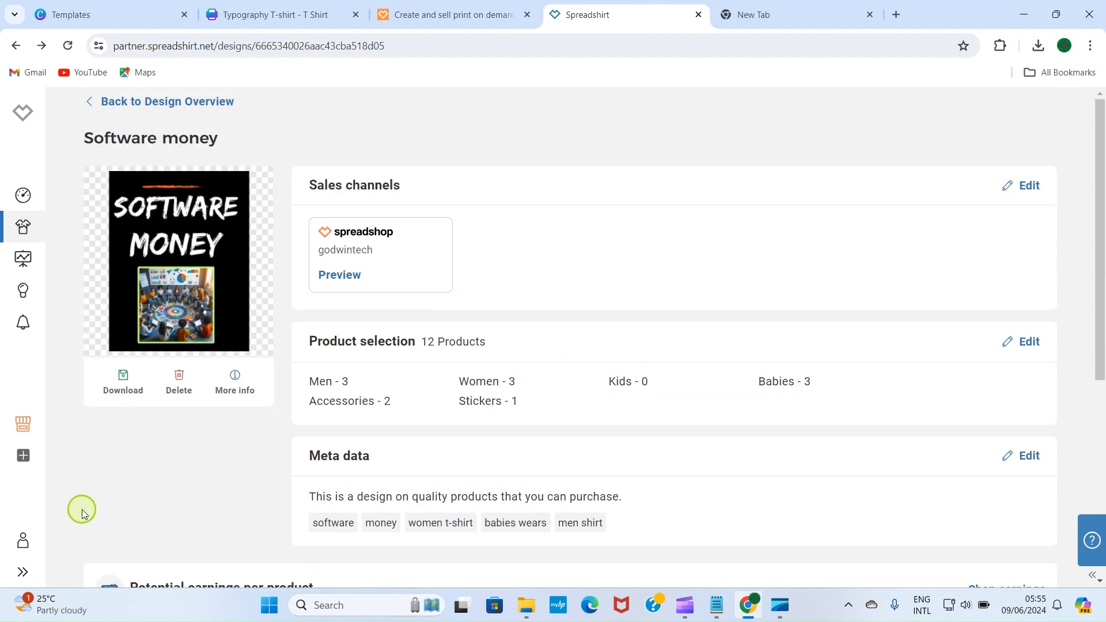
left_click(29, 429)
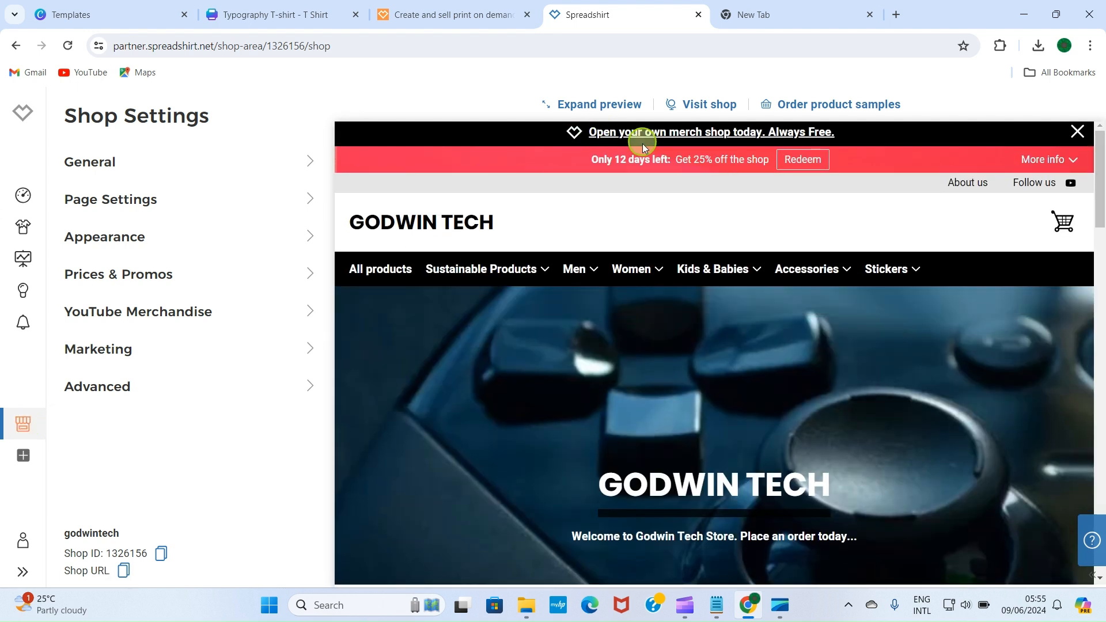
Step: Open the live GODWIN TECH Spreadshop and look over its front page
left_click(712, 105)
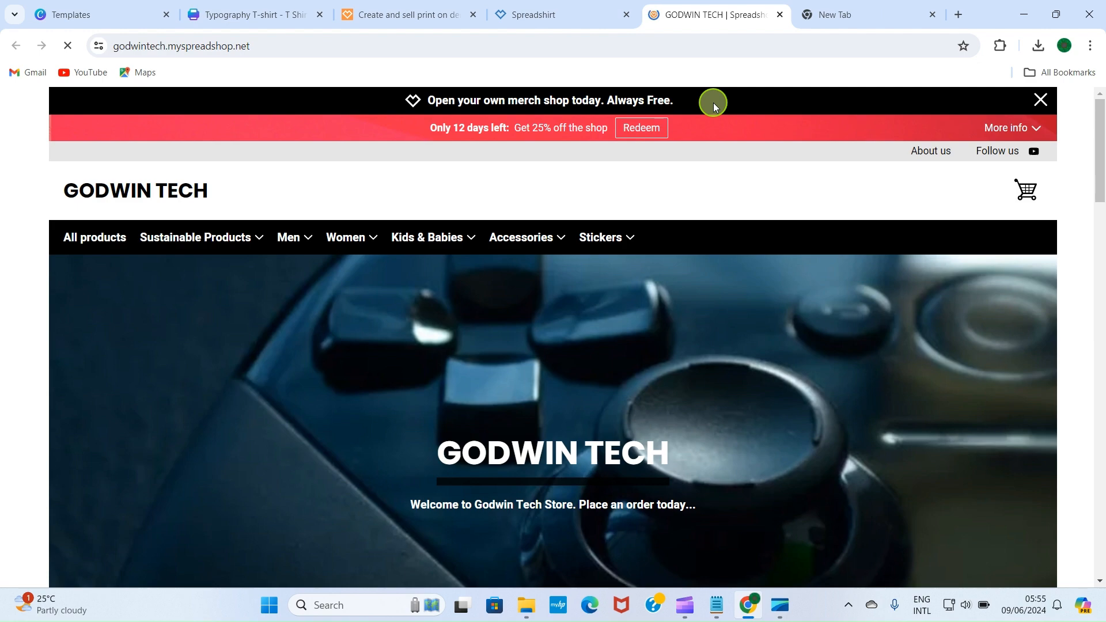
scroll(390, 295, "down", 18)
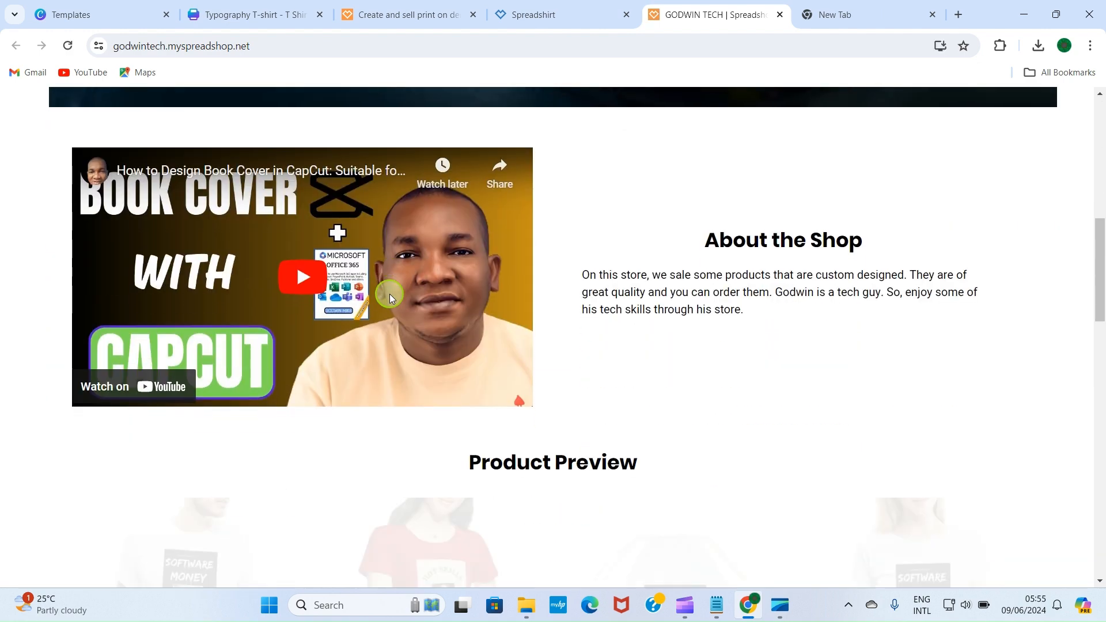
scroll(389, 295, "down", 4)
scroll(388, 291, "up", 4)
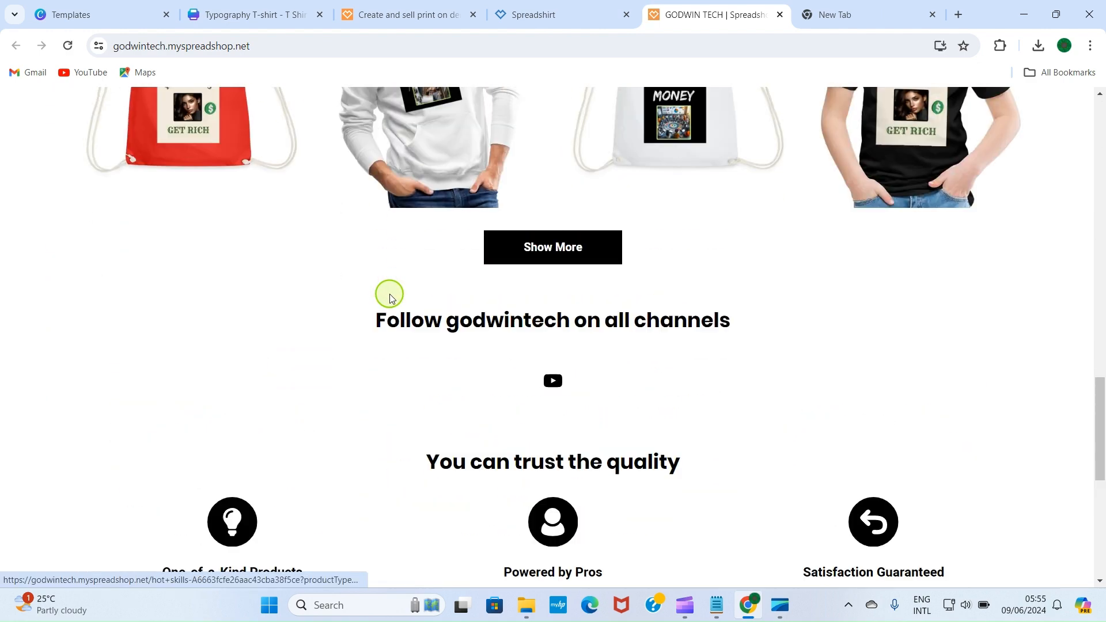
Step: Expand the shop to All products and browse through the full product list
left_click(570, 297)
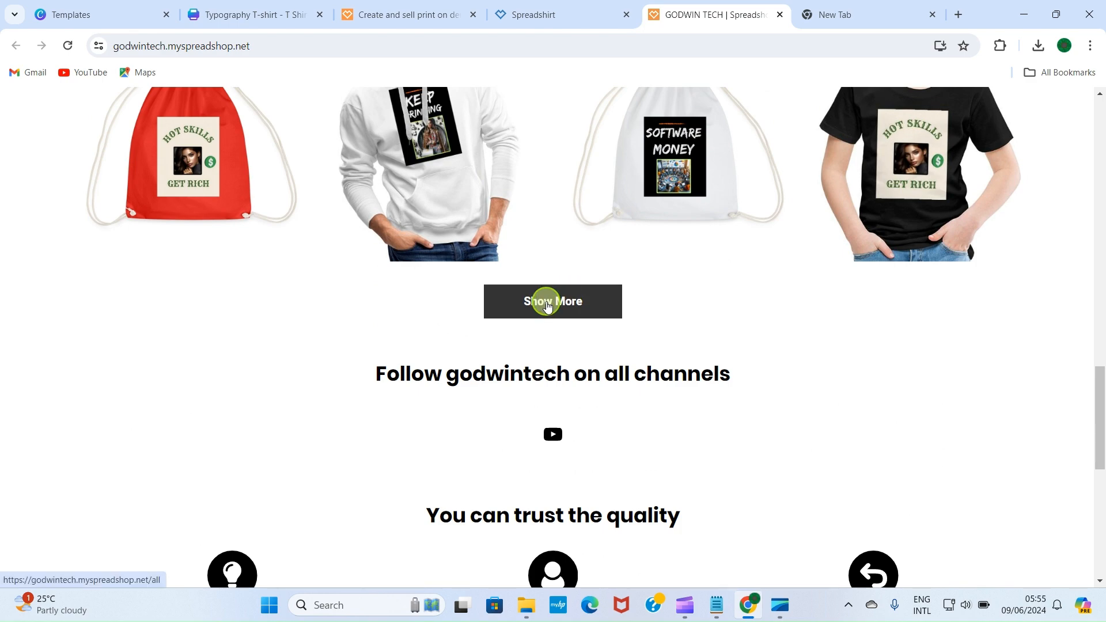
scroll(355, 442, "down", 15)
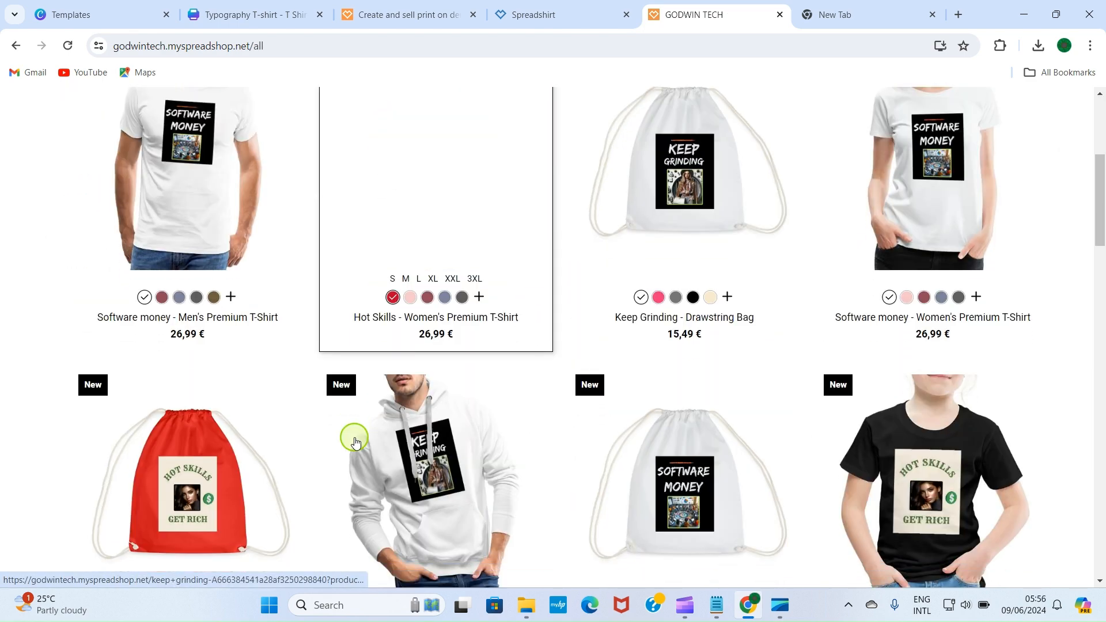
scroll(354, 437, "down", 3)
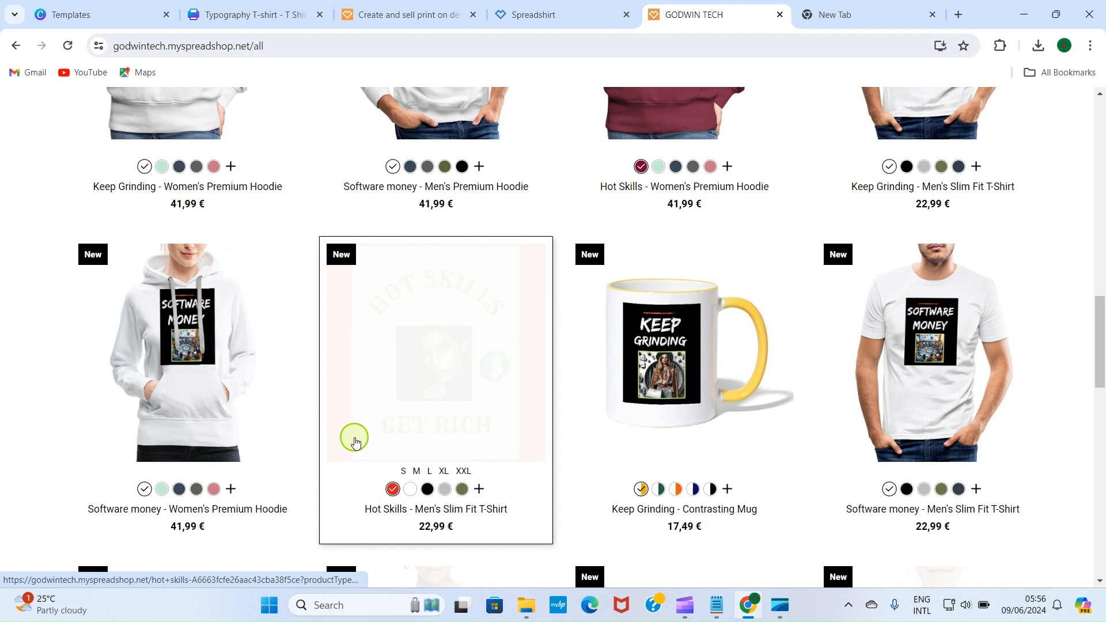
scroll(607, 458, "down", 7)
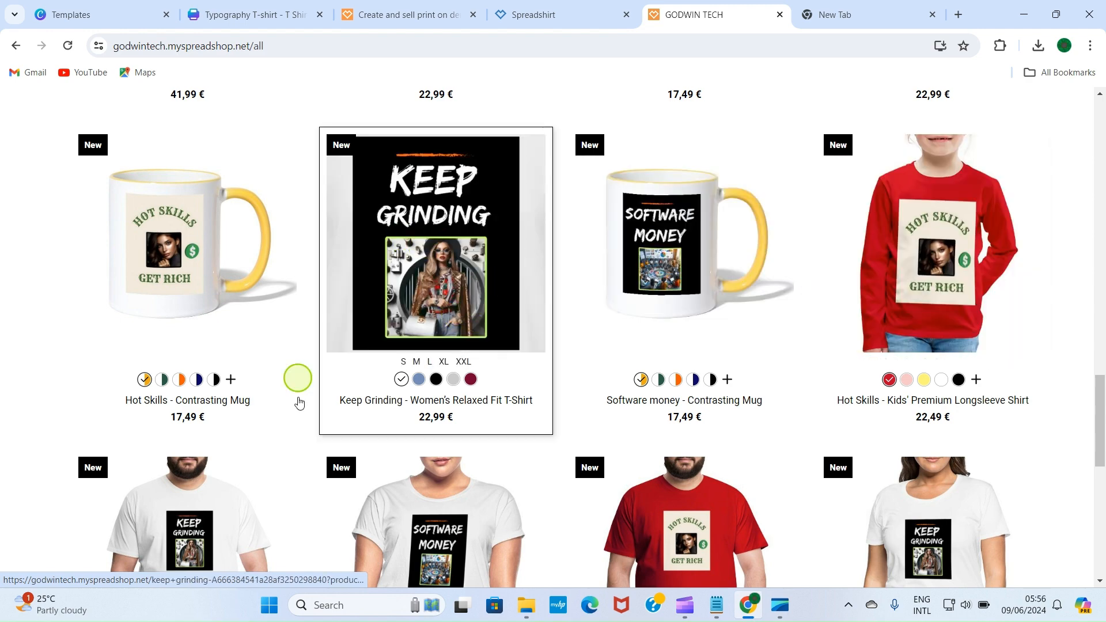
scroll(274, 481, "down", 5)
scroll(730, 370, "down", 2)
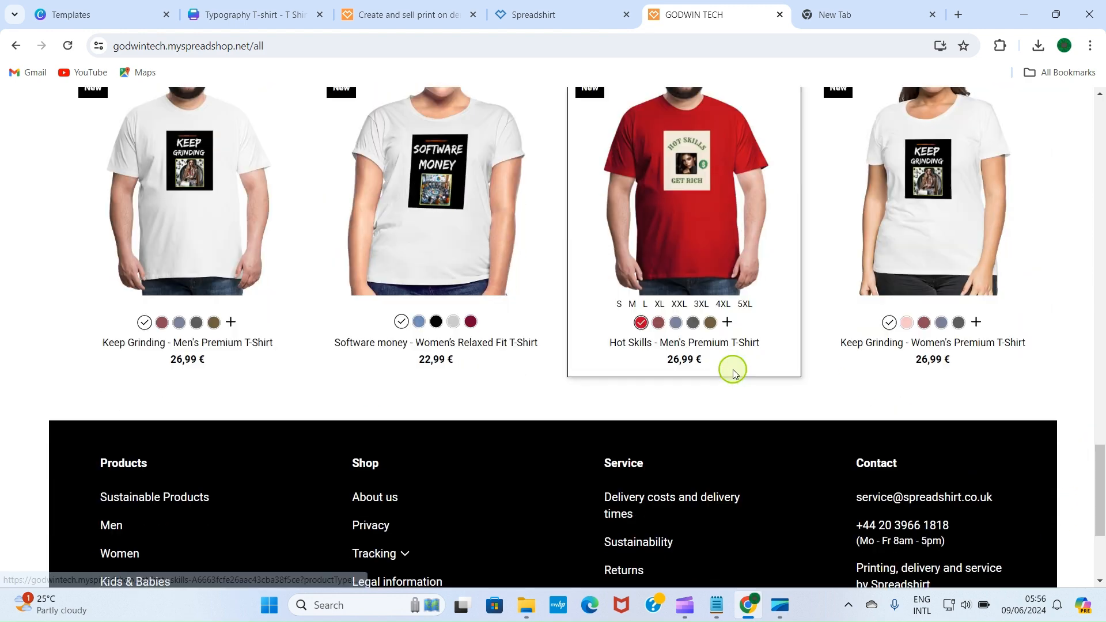
scroll(638, 258, "up", 20)
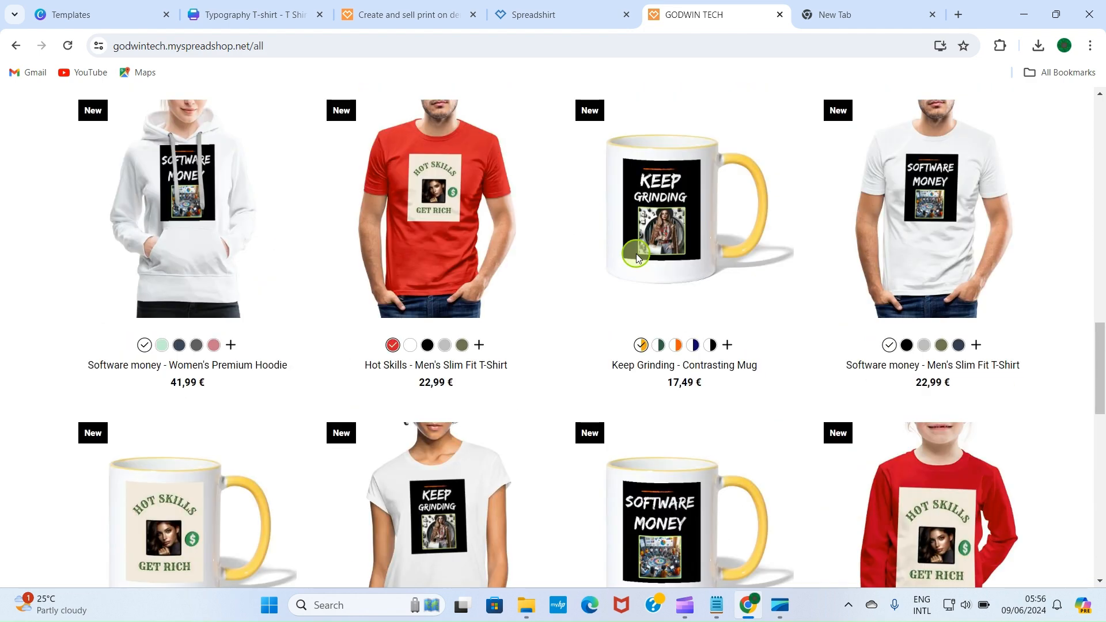
scroll(638, 258, "up", 6)
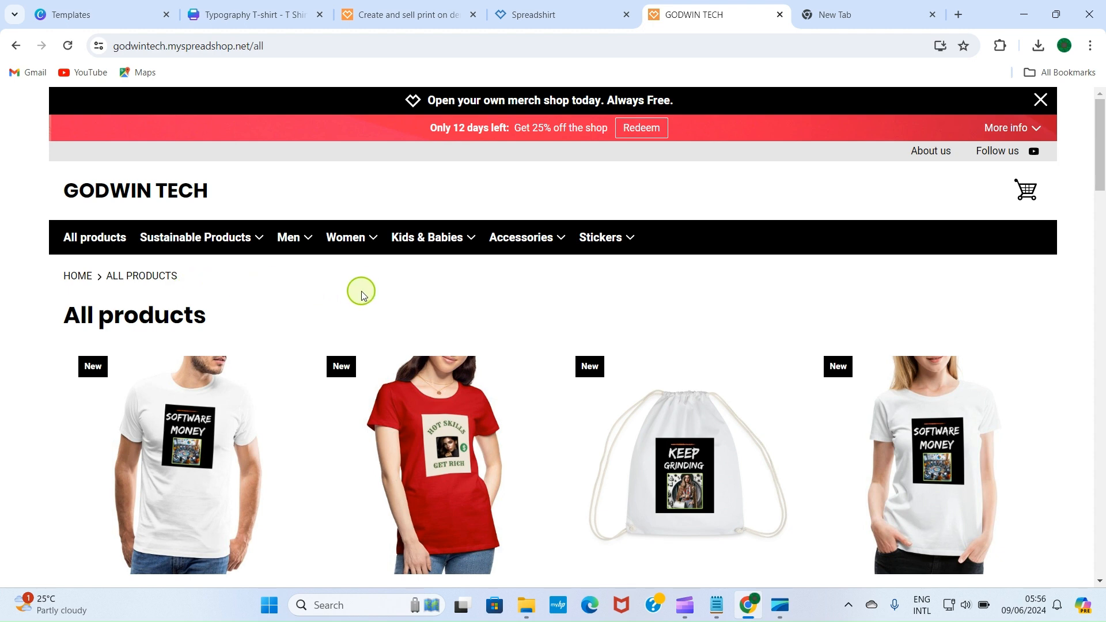
Step: Filter the shop to Men > Hoodies & Sweatshirts, showing the Software money hoodie at 41,99 €
mouse_move(377, 240)
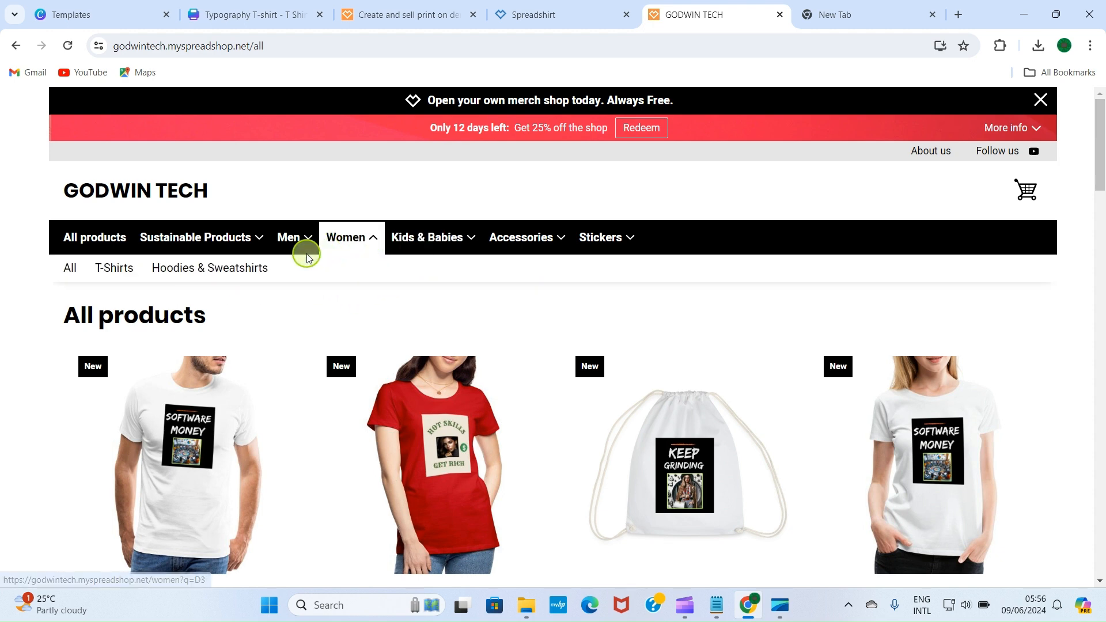
mouse_move(297, 242)
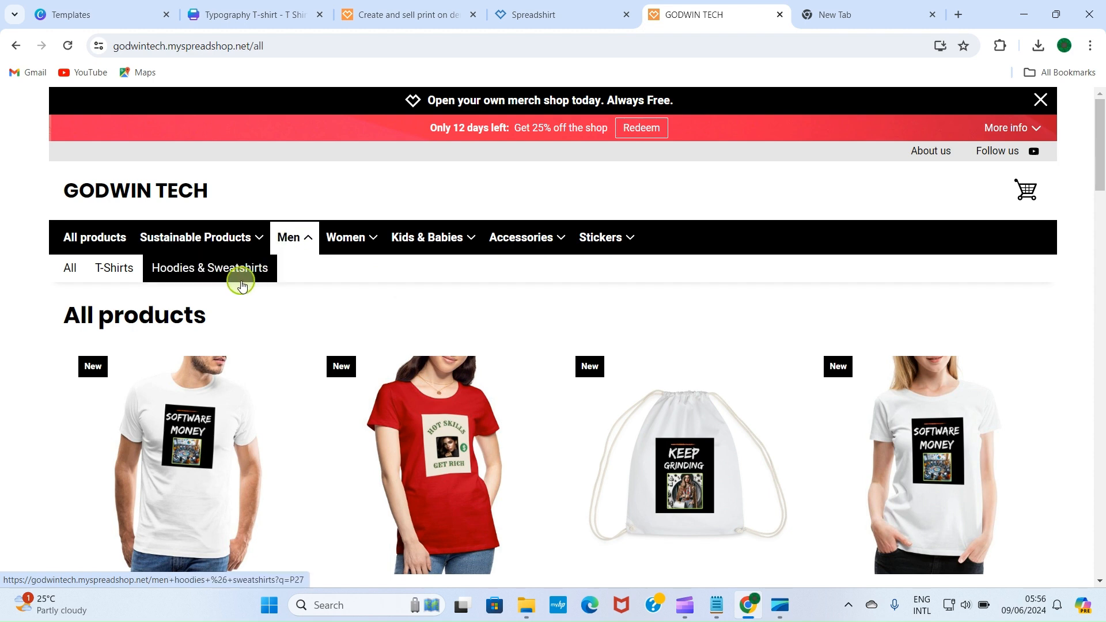
left_click(213, 278)
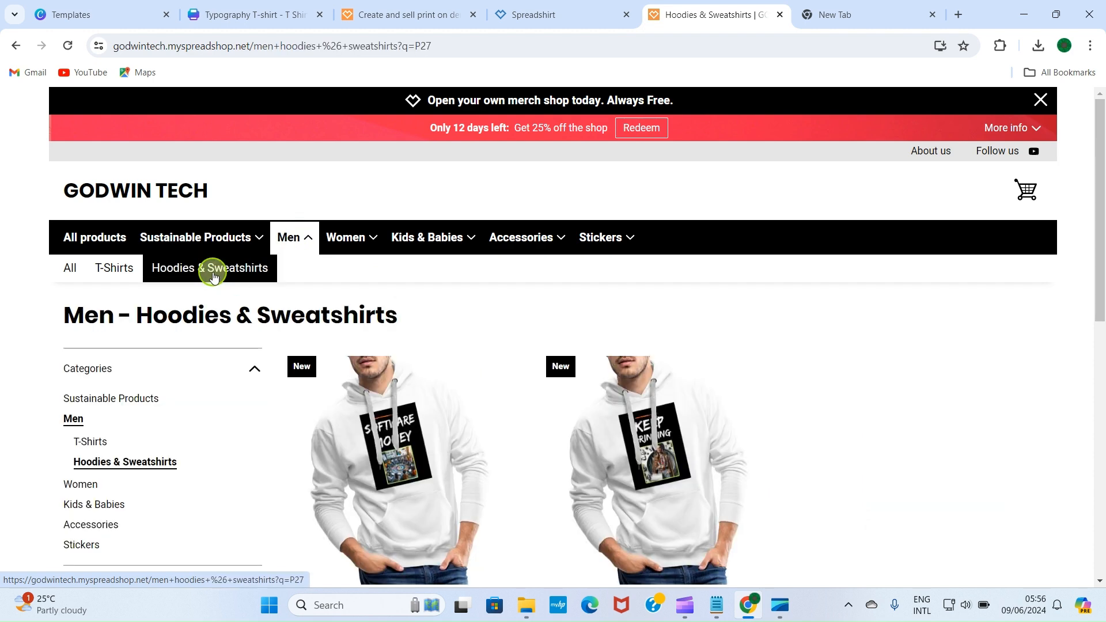
scroll(642, 392, "down", 5)
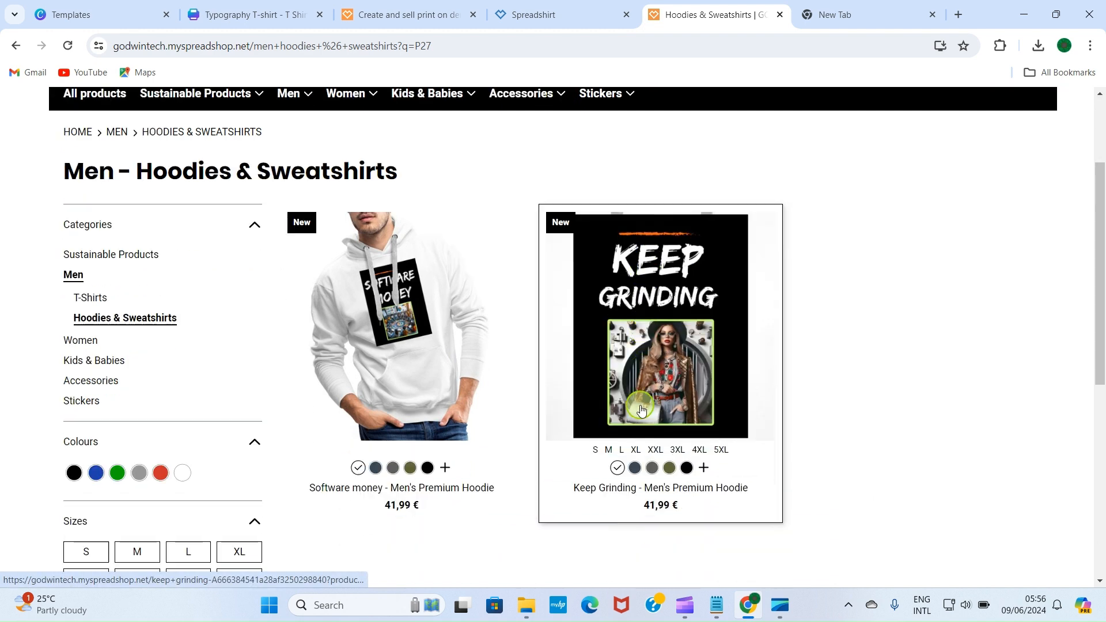
scroll(641, 410, "up", 2)
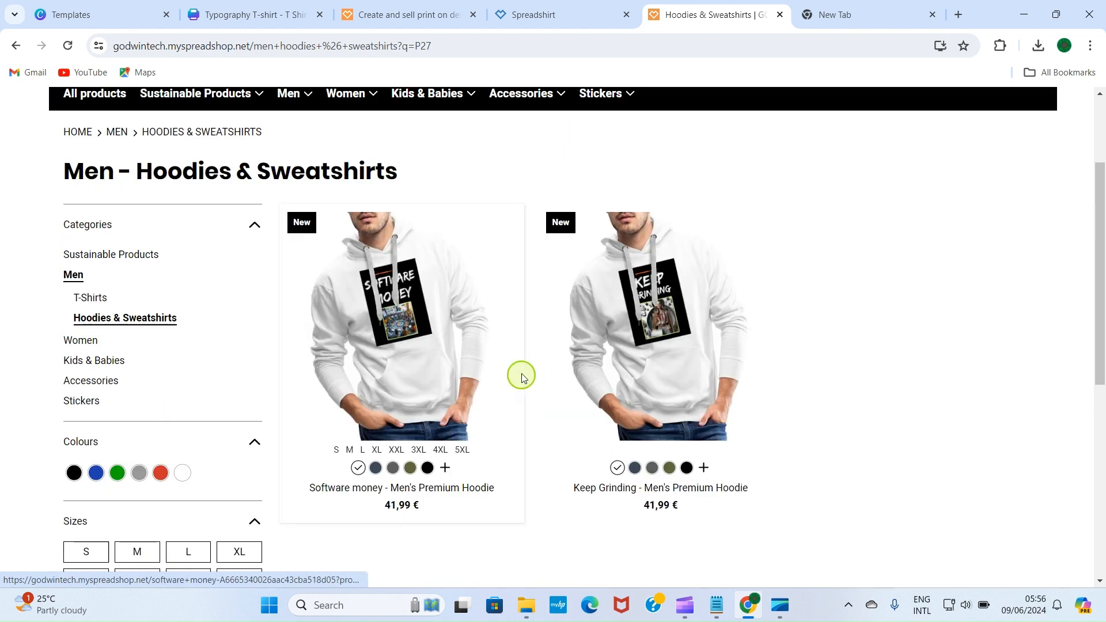